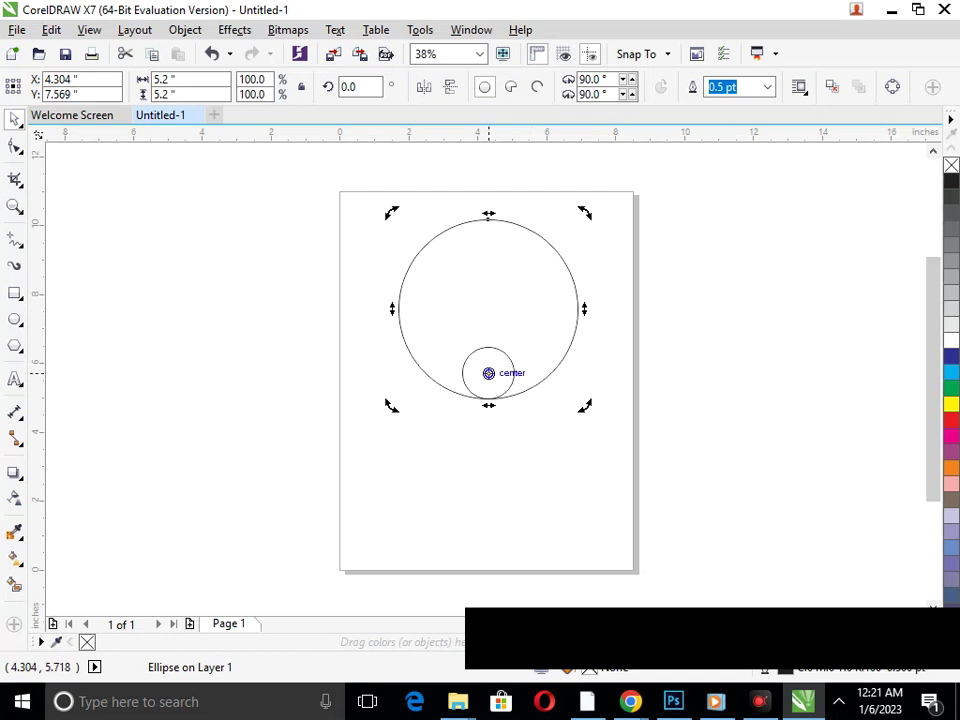
# Rotate a copy of the large circle about 49° clockwise around the small circle's center, repeating until seven circles form a ring.
pyautogui.moveTo(590, 210); pyautogui.dragTo(653, 339)
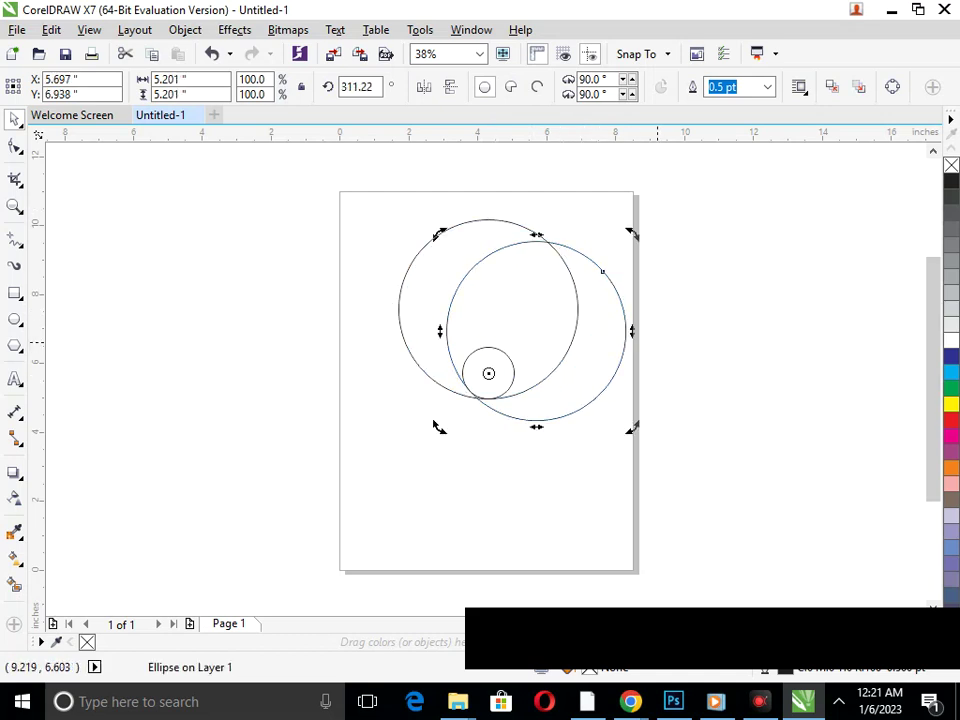
pyautogui.hotkey('ctrl', 'r')
pyautogui.hotkey('ctrl', 'r')
pyautogui.hotkey('ctrl', 'r')
pyautogui.hotkey('ctrl', 'r')
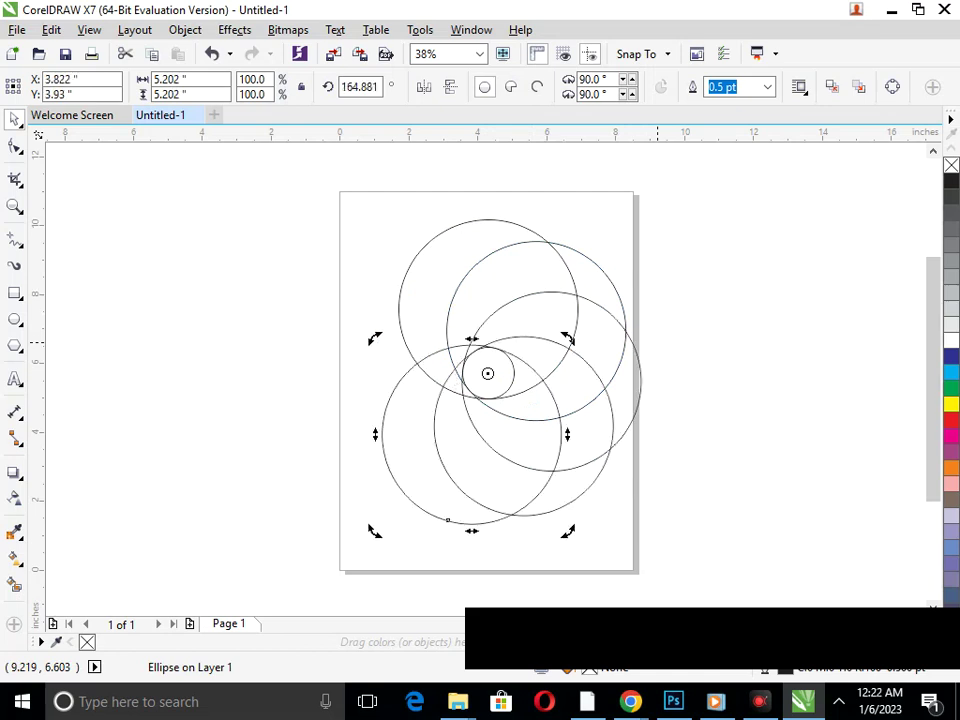
pyautogui.hotkey('ctrl', 'r')
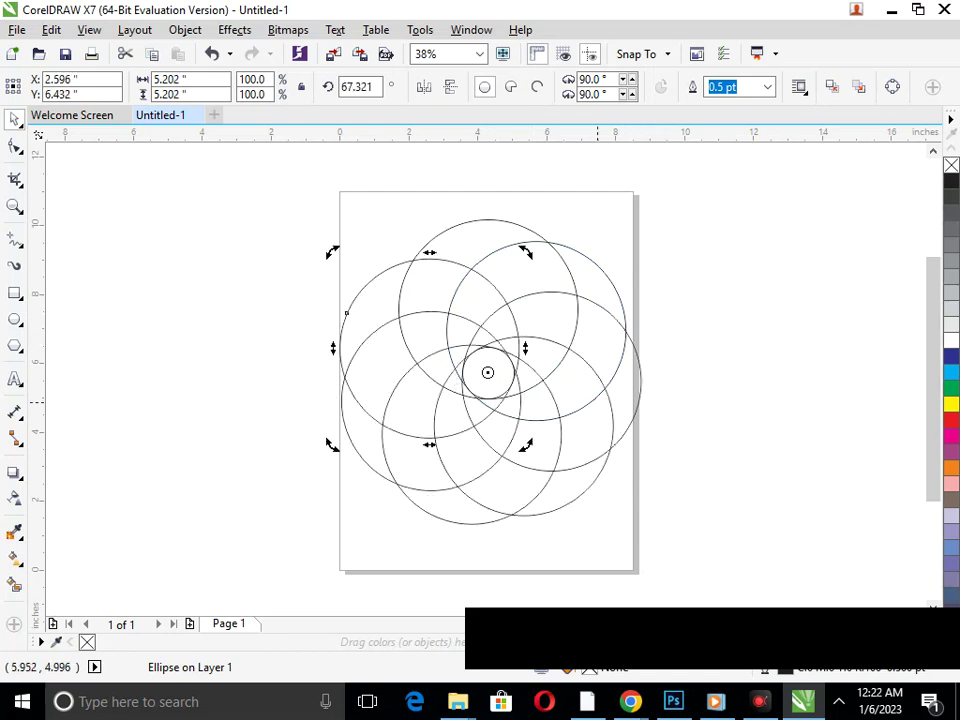
pyautogui.click(728, 361)
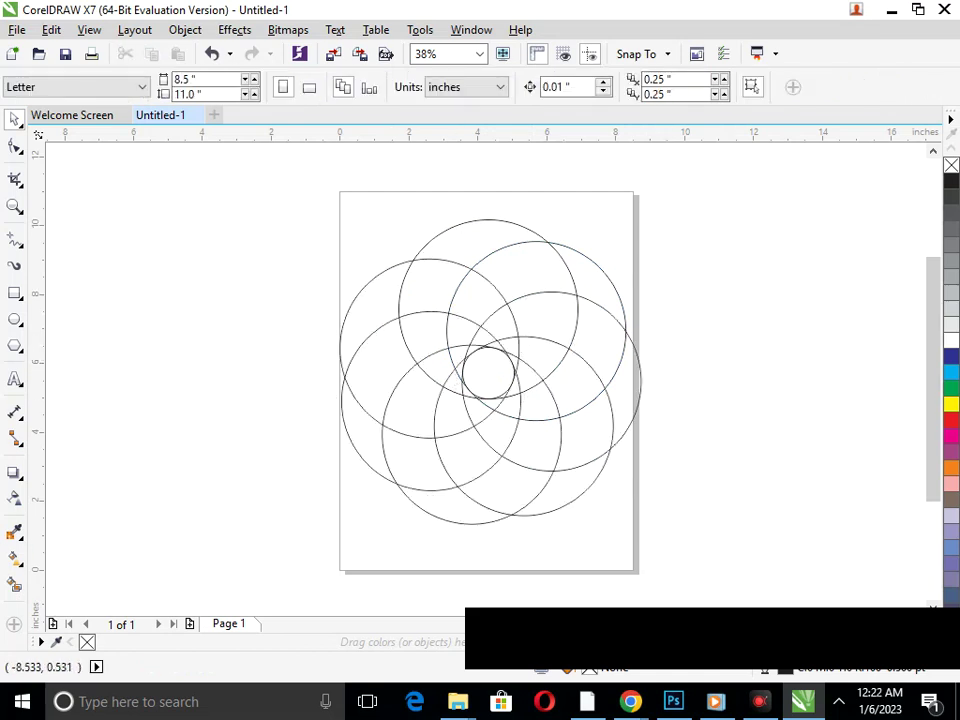
# Smart Fill every segment of the lower crescent with blue-gray, from its narrow tip beside the small circle to its lower-left end.
pyautogui.click(14, 585)
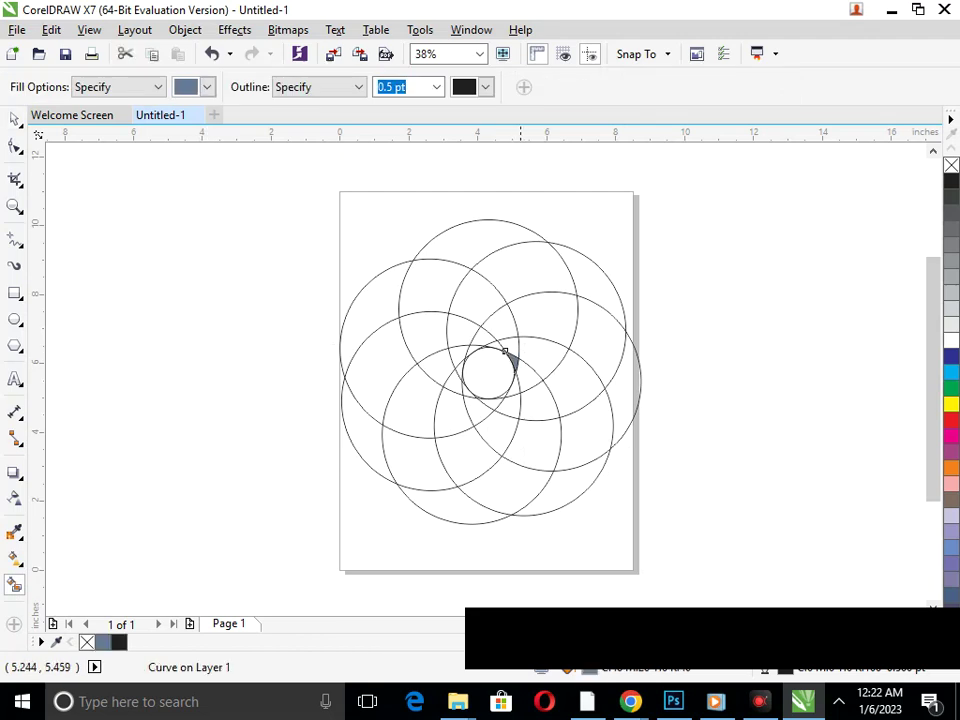
pyautogui.click(522, 378)
pyautogui.click(544, 421)
pyautogui.click(508, 485)
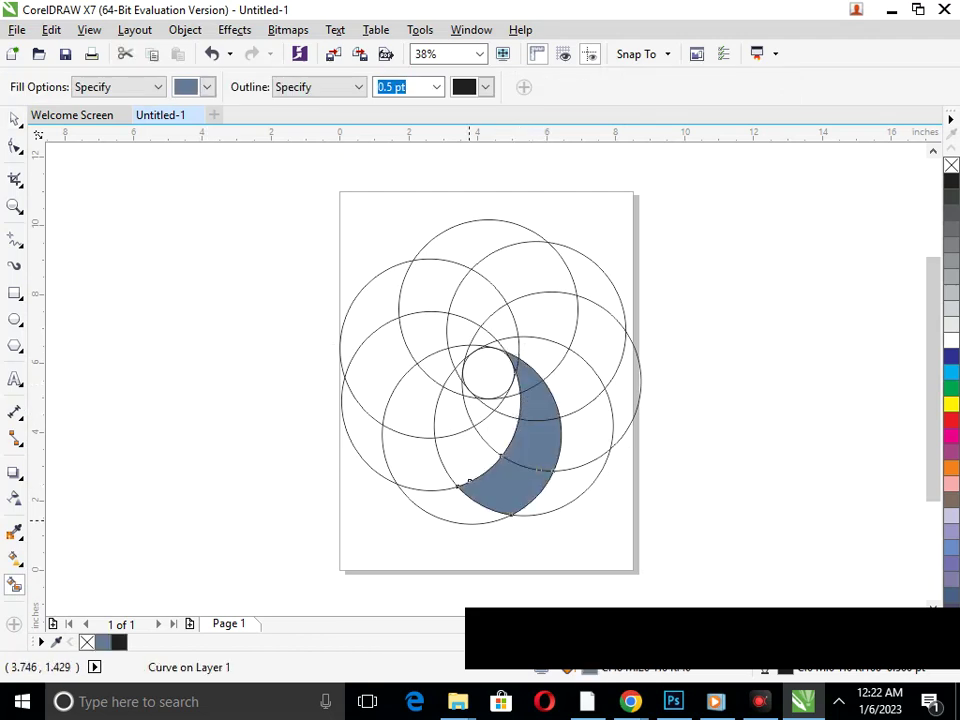
pyautogui.click(466, 511)
pyautogui.press('F2')
pyautogui.moveTo(486, 300); pyautogui.dragTo(578, 407)
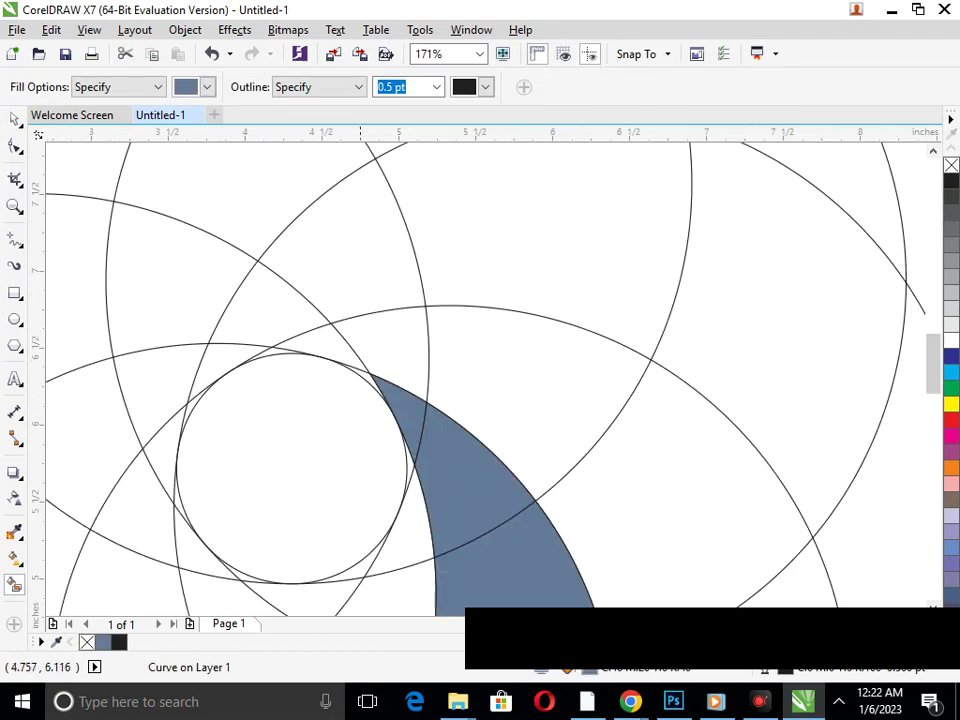
pyautogui.press('F3')
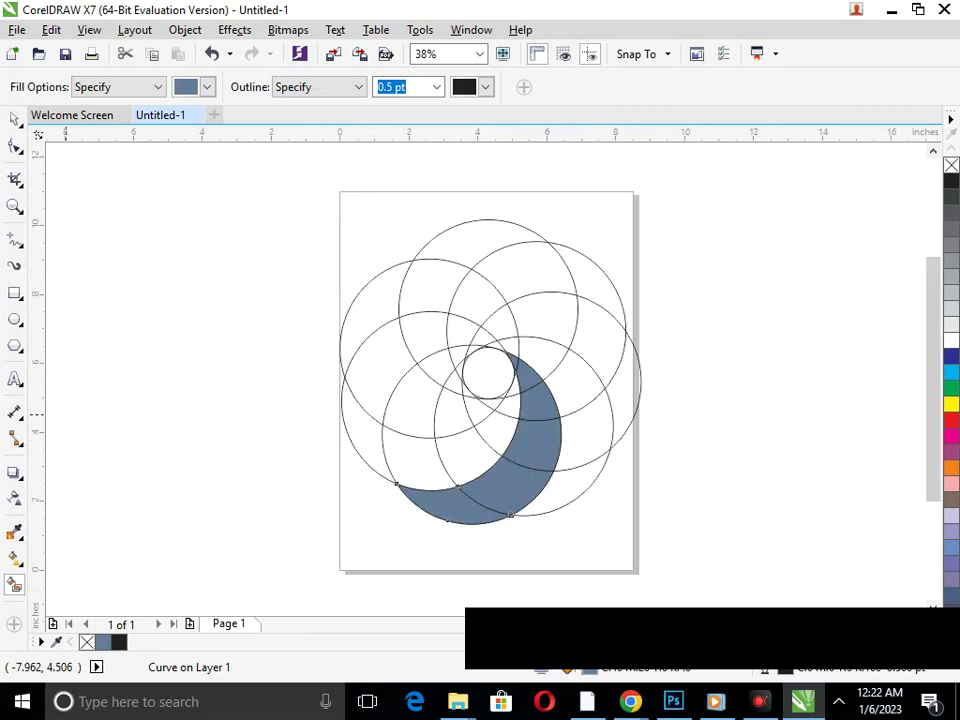
# Select the blue-gray crescent segments together and weld them.
pyautogui.click(14, 119)
pyautogui.click(169, 387)
pyautogui.click(455, 510)
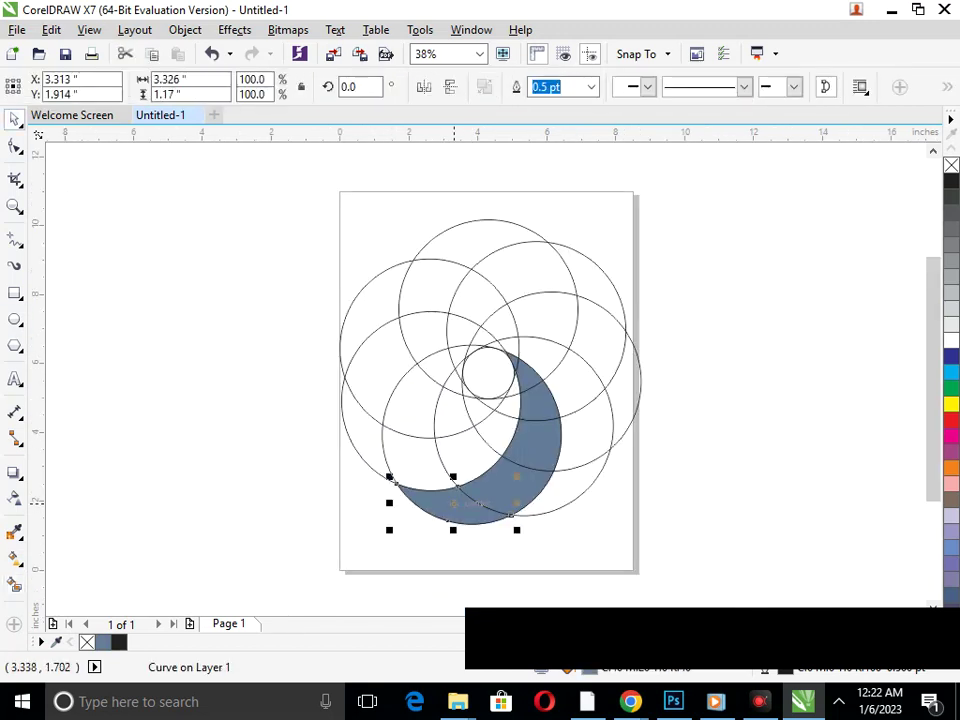
pyautogui.keyDown('shift'); pyautogui.click(537, 455); pyautogui.keyUp('shift')
pyautogui.keyDown('shift'); pyautogui.click(540, 423); pyautogui.keyUp('shift')
pyautogui.keyDown('shift'); pyautogui.click(537, 399); pyautogui.keyUp('shift')
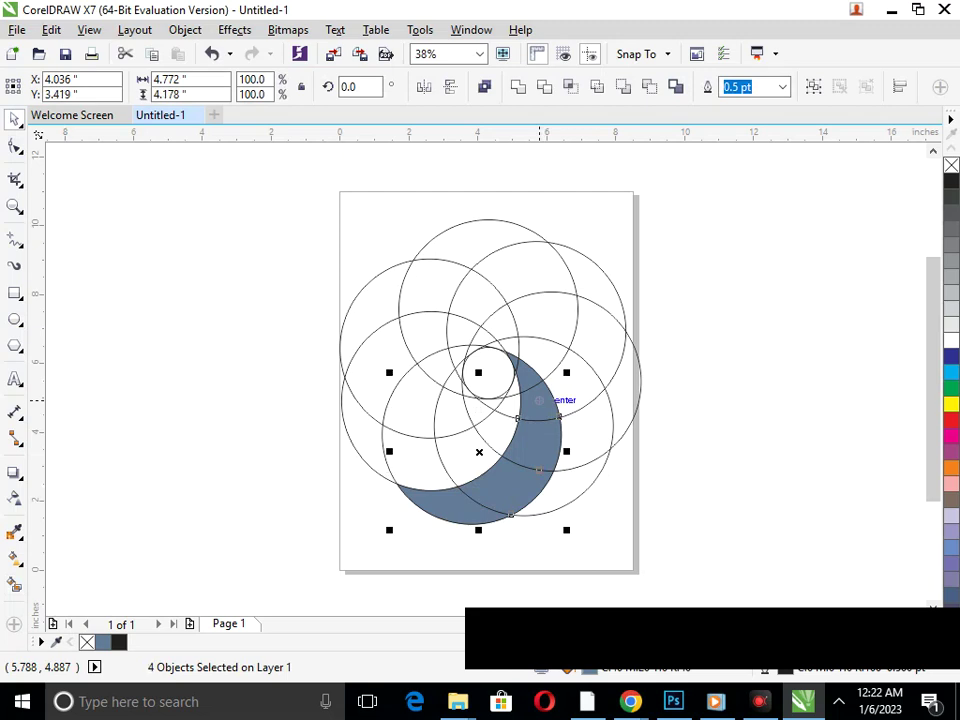
pyautogui.keyDown('shift'); pyautogui.click(511, 396); pyautogui.keyUp('shift')
pyautogui.keyDown('shift'); pyautogui.click(521, 371); pyautogui.keyUp('shift')
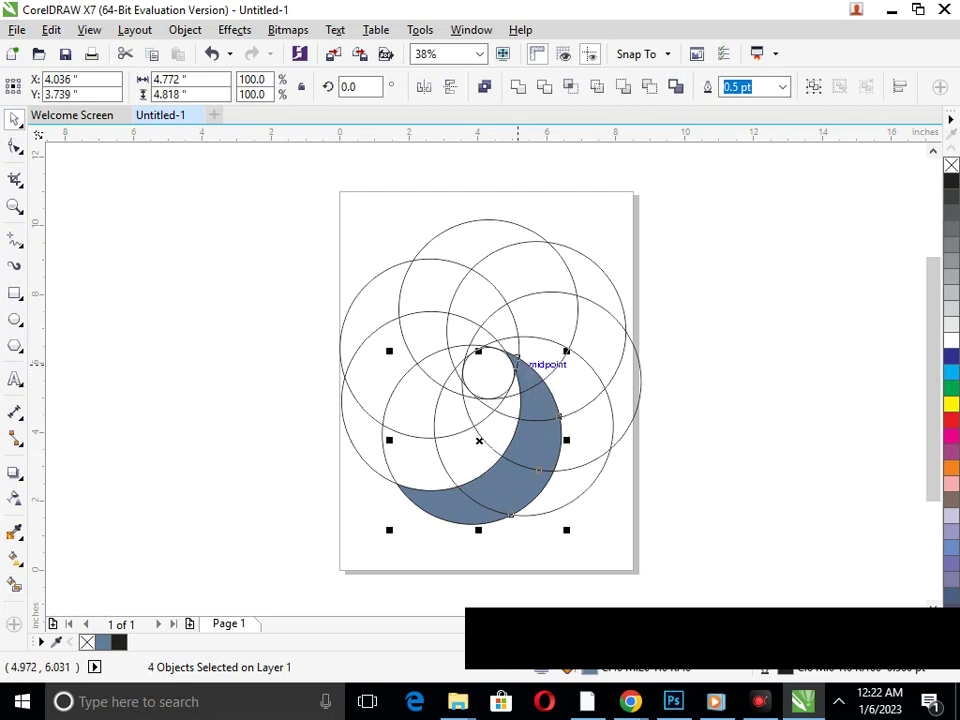
pyautogui.keyDown('shift'); pyautogui.click(519, 356); pyautogui.keyUp('shift')
pyautogui.keyDown('shift'); pyautogui.click(510, 352); pyautogui.keyUp('shift')
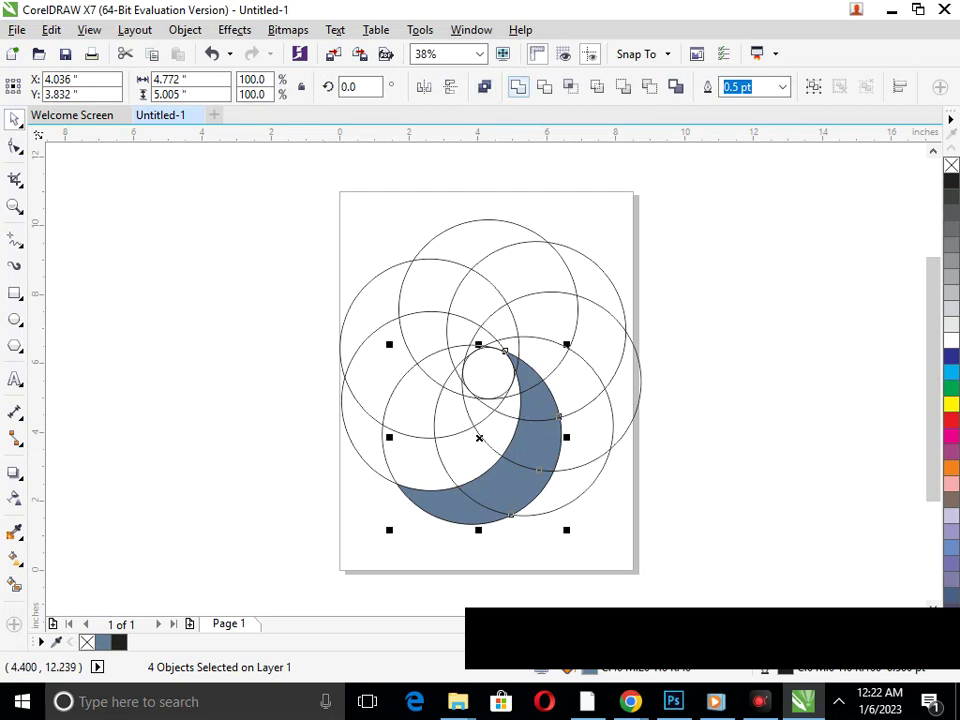
pyautogui.click(518, 87)
# Weld the leftover crescent segments with the welded piece into one shape.
pyautogui.moveTo(541, 464); pyautogui.dragTo(393, 558)
pyautogui.hotkey('ctrl', 'z')
pyautogui.keyDown('shift'); pyautogui.click(545, 407); pyautogui.keyUp('shift')
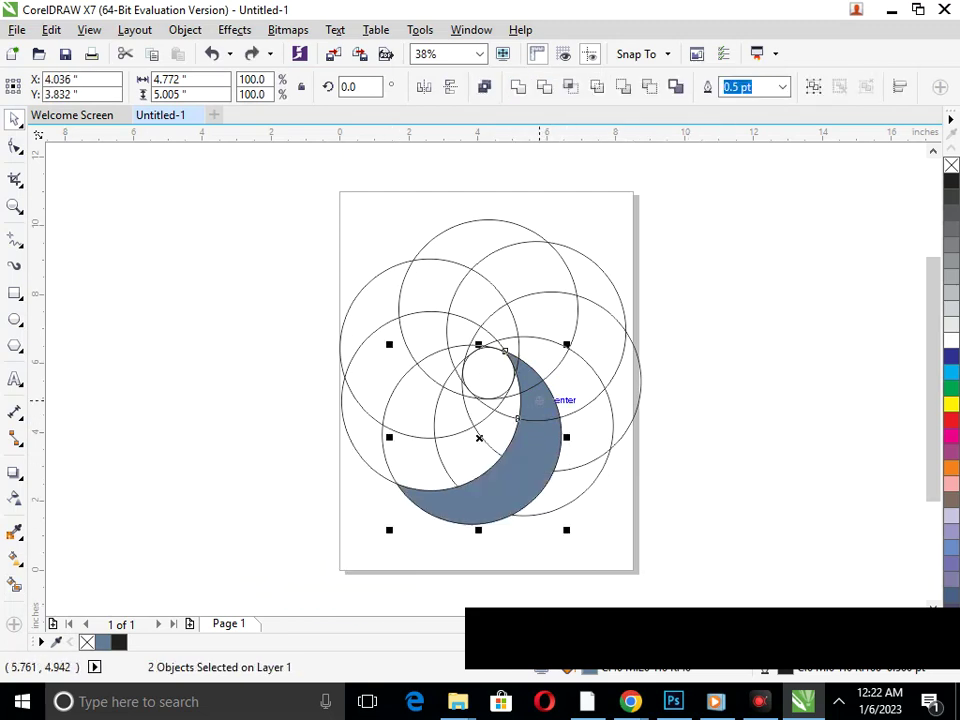
pyautogui.click(518, 87)
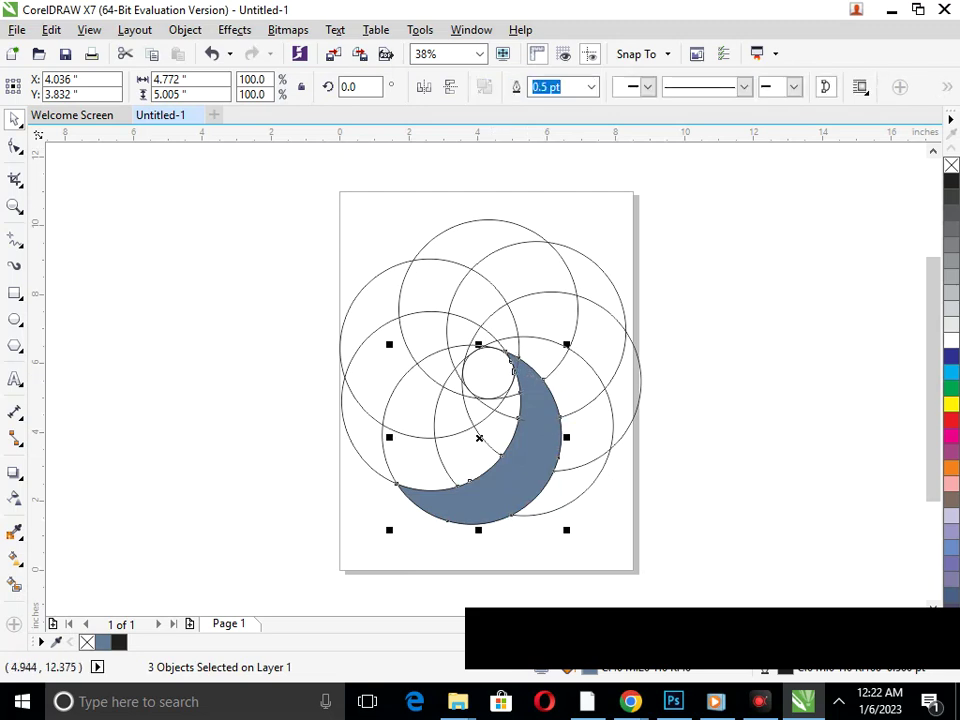
pyautogui.click(686, 380)
# Apply a linear fountain fill from blue-gray to white along the crescent, from its lower-left tip to its upper end.
pyautogui.click(513, 369)
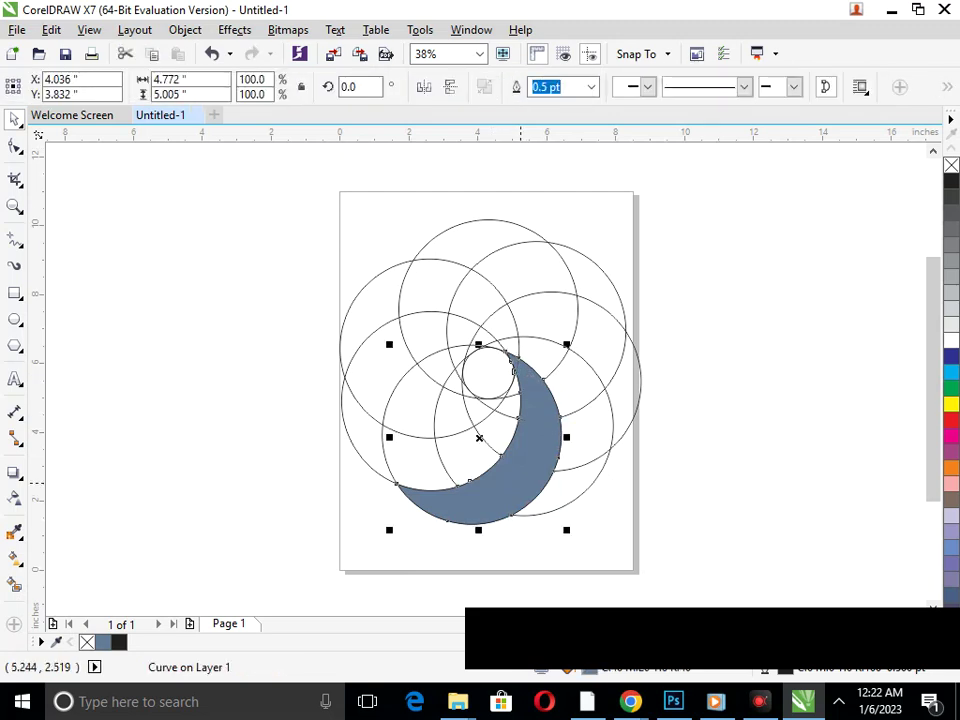
pyautogui.click(15, 557)
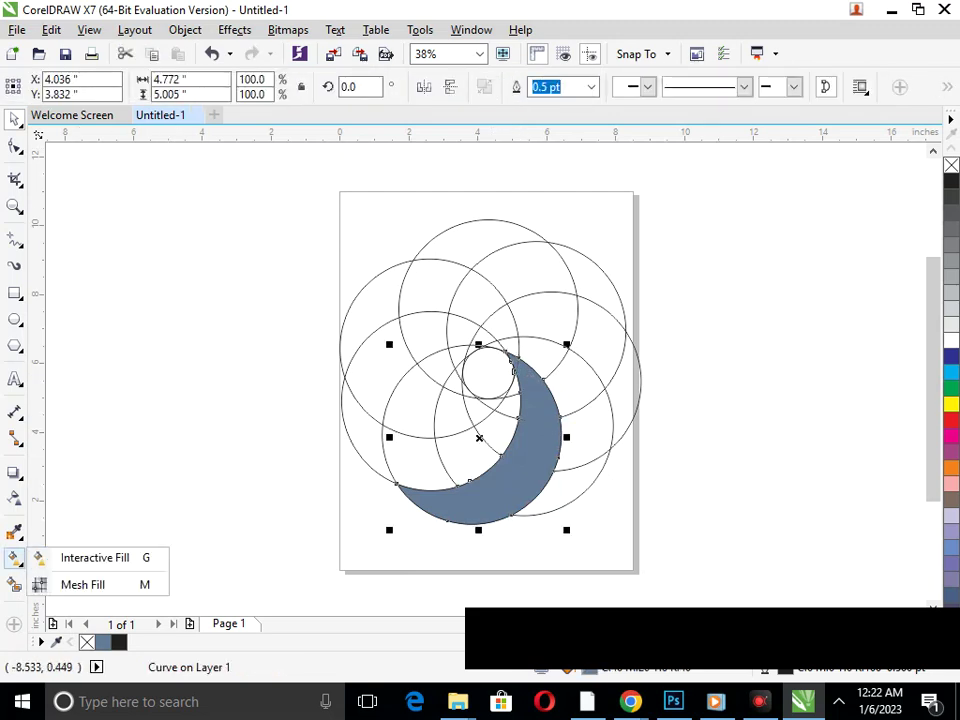
pyautogui.click(95, 556)
pyautogui.moveTo(400, 488); pyautogui.dragTo(508, 393)
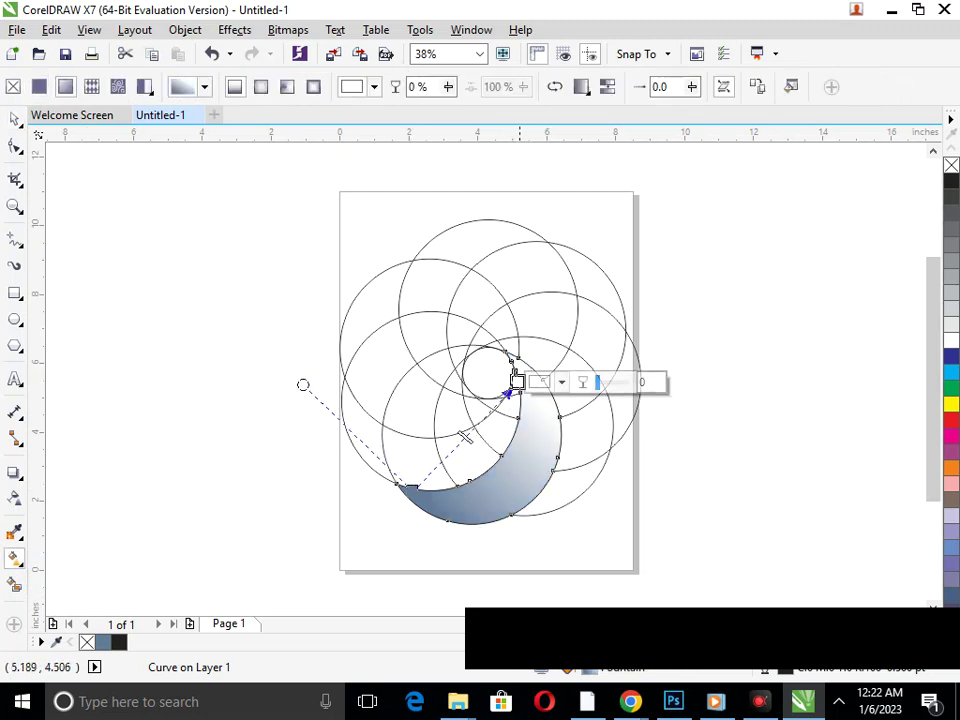
pyautogui.click(562, 382)
pyautogui.click(667, 359)
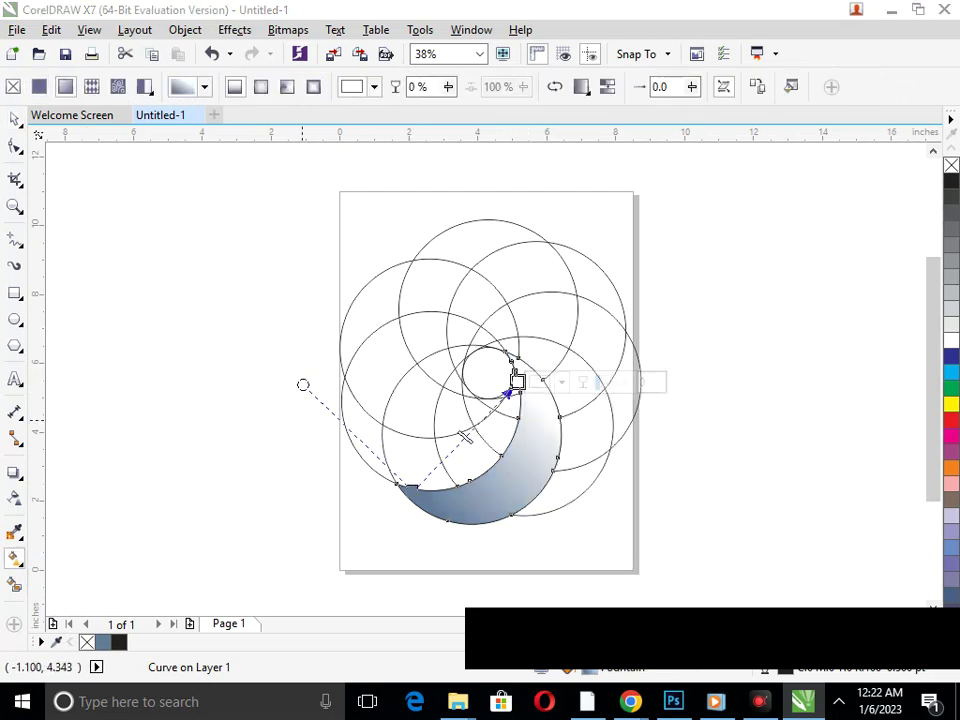
pyautogui.press('Escape')
# Move the whole circle artwork with the crescent off the page to its upper left.
pyautogui.press('F3')
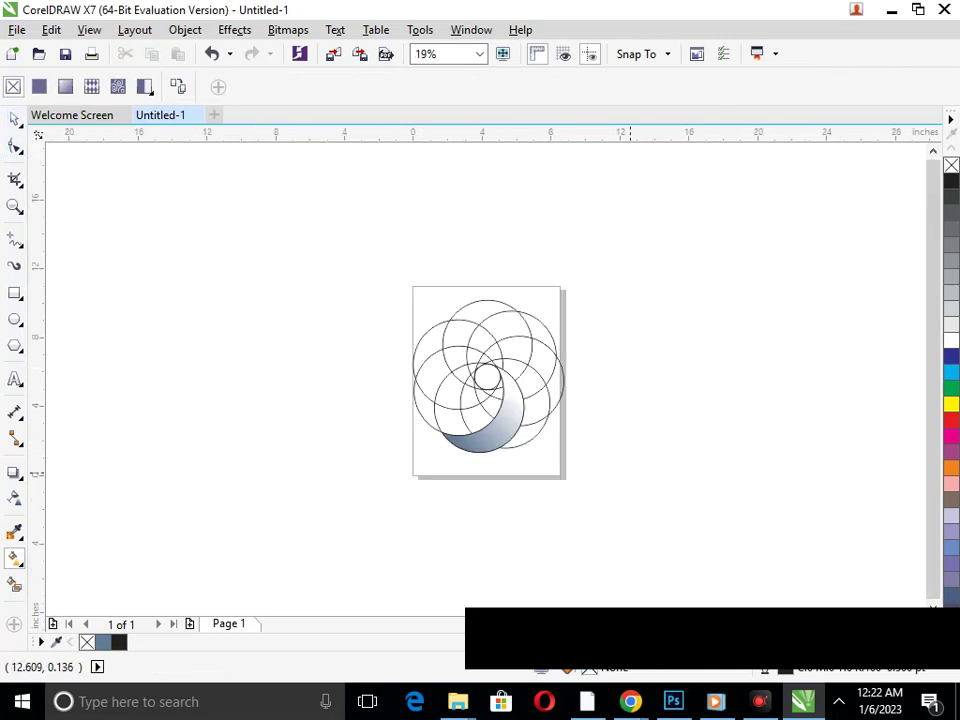
pyautogui.press('space')
pyautogui.moveTo(368, 311); pyautogui.dragTo(686, 508)
pyautogui.moveTo(535, 422); pyautogui.dragTo(286, 375)
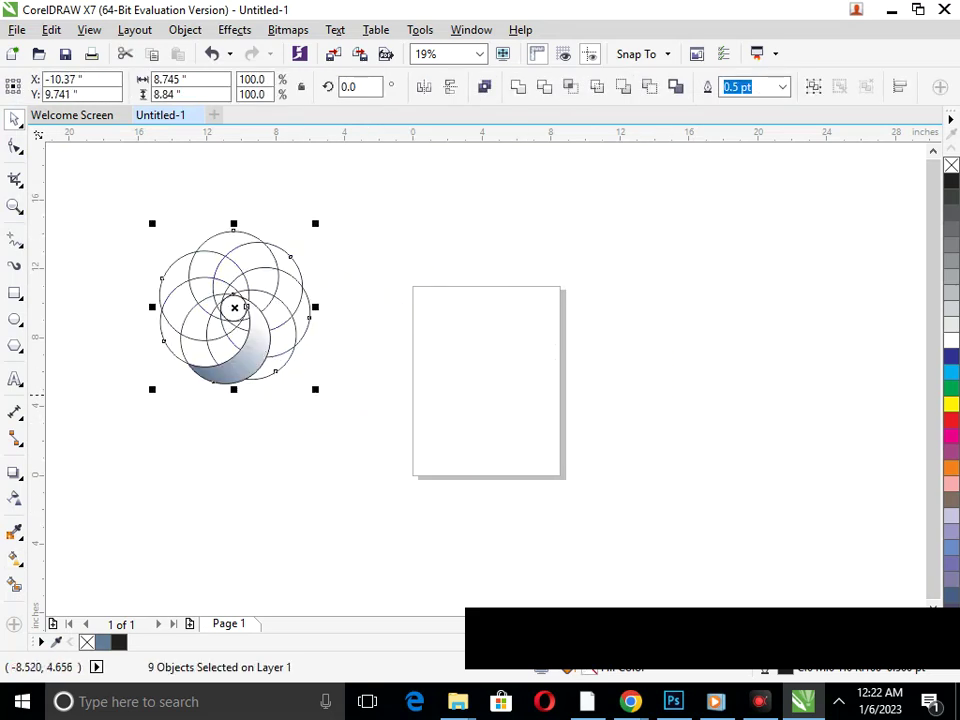
pyautogui.click(218, 469)
# Change the crescent gradient's white end color to a saturated orange.
pyautogui.click(235, 374)
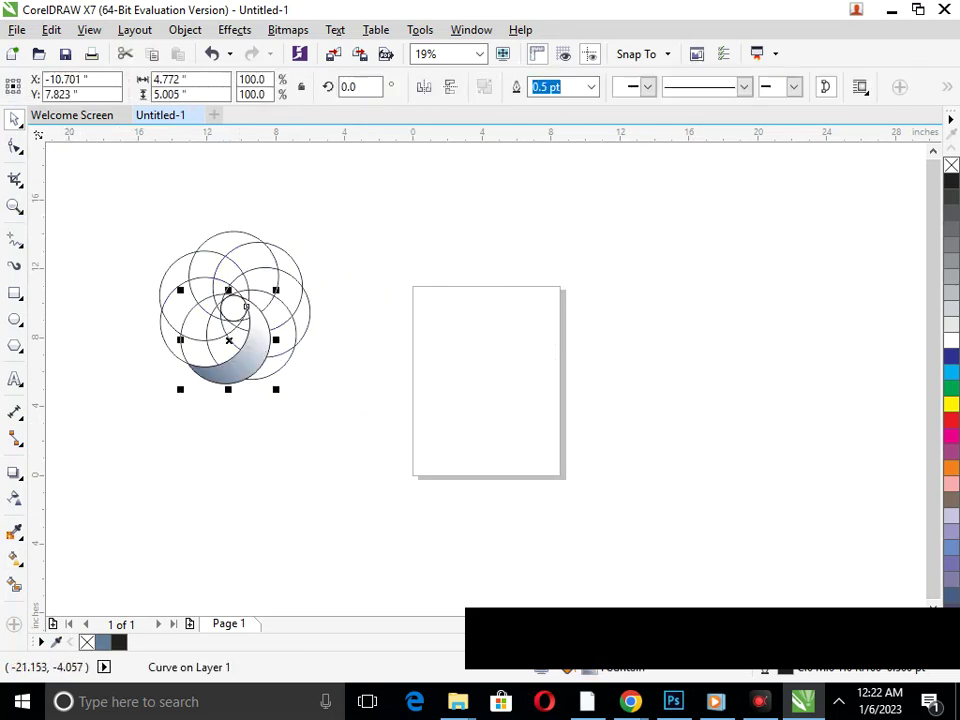
pyautogui.click(15, 557)
pyautogui.click(95, 557)
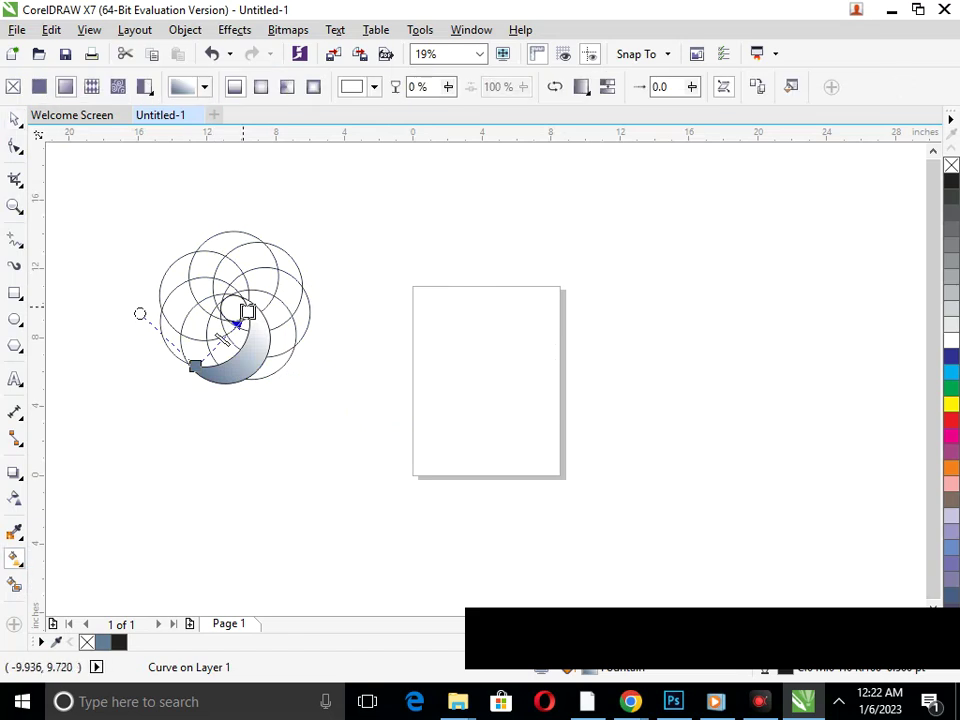
pyautogui.click(246, 312)
pyautogui.click(290, 312)
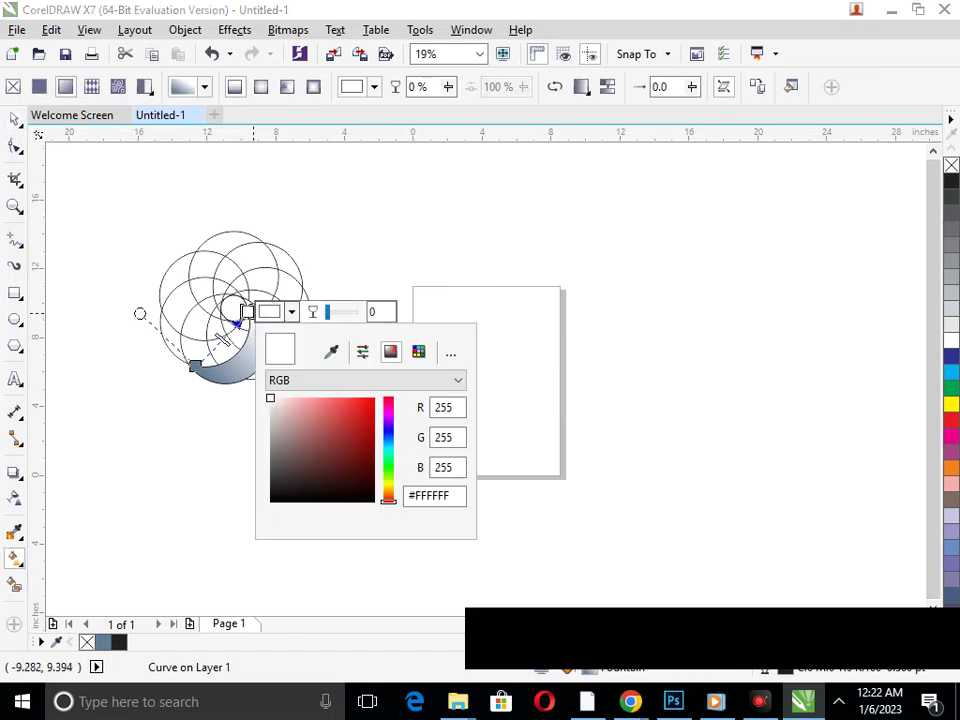
pyautogui.click(349, 400)
pyautogui.moveTo(388, 501); pyautogui.dragTo(388, 493)
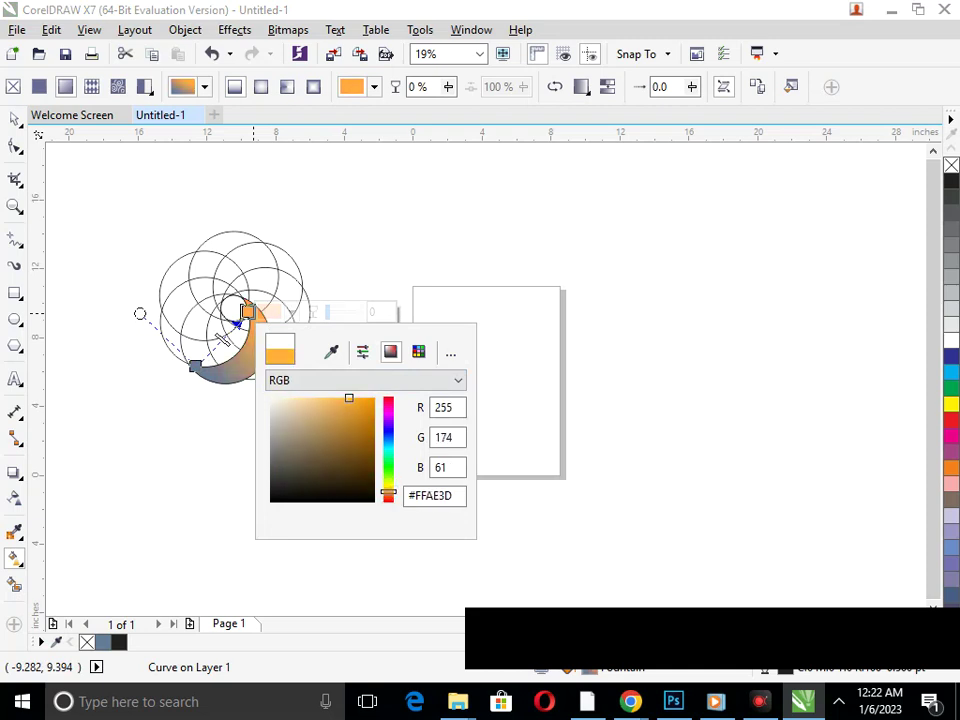
pyautogui.click(372, 399)
# Set the gradient's start color at the crescent's lower-left tip to green, C 65, M 0, Y 100, K 0.
pyautogui.click(195, 367)
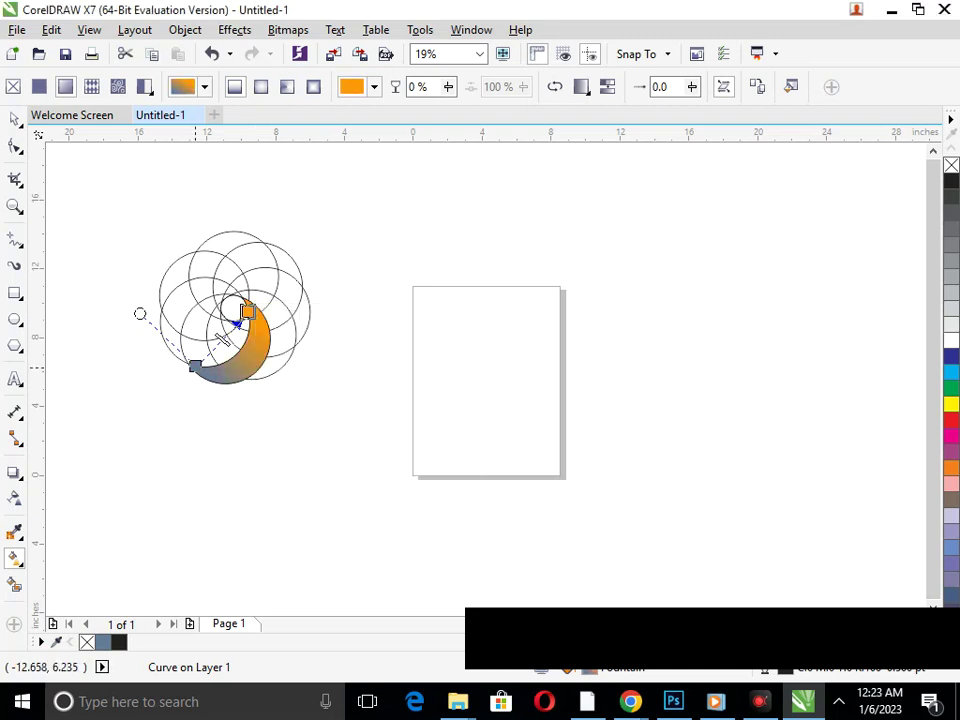
pyautogui.click(195, 366)
pyautogui.click(238, 366)
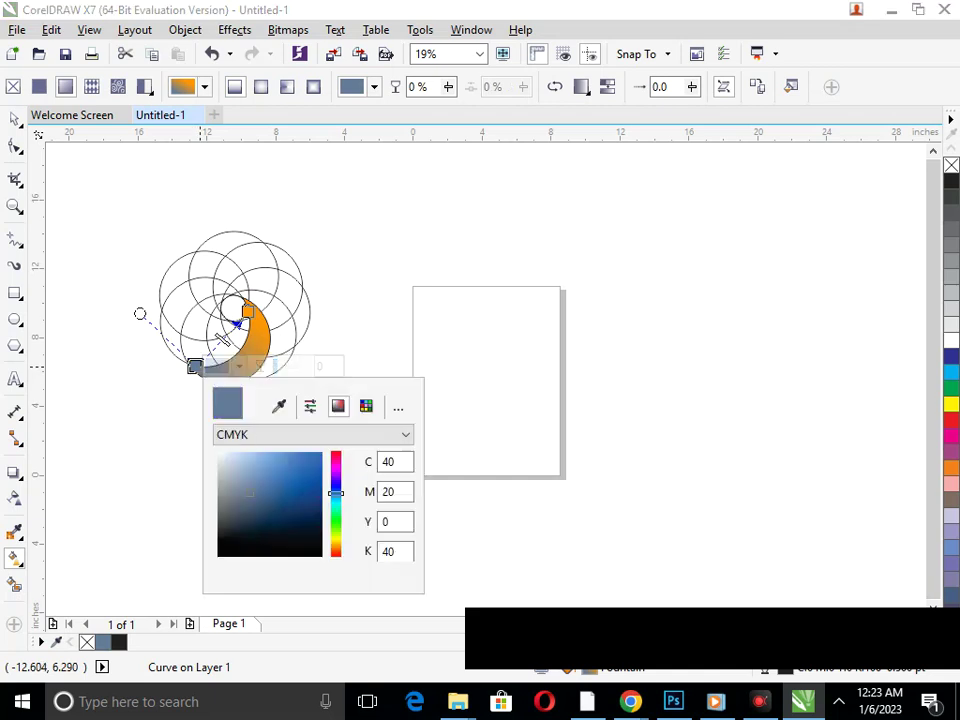
pyautogui.click(336, 551)
pyautogui.click(314, 454)
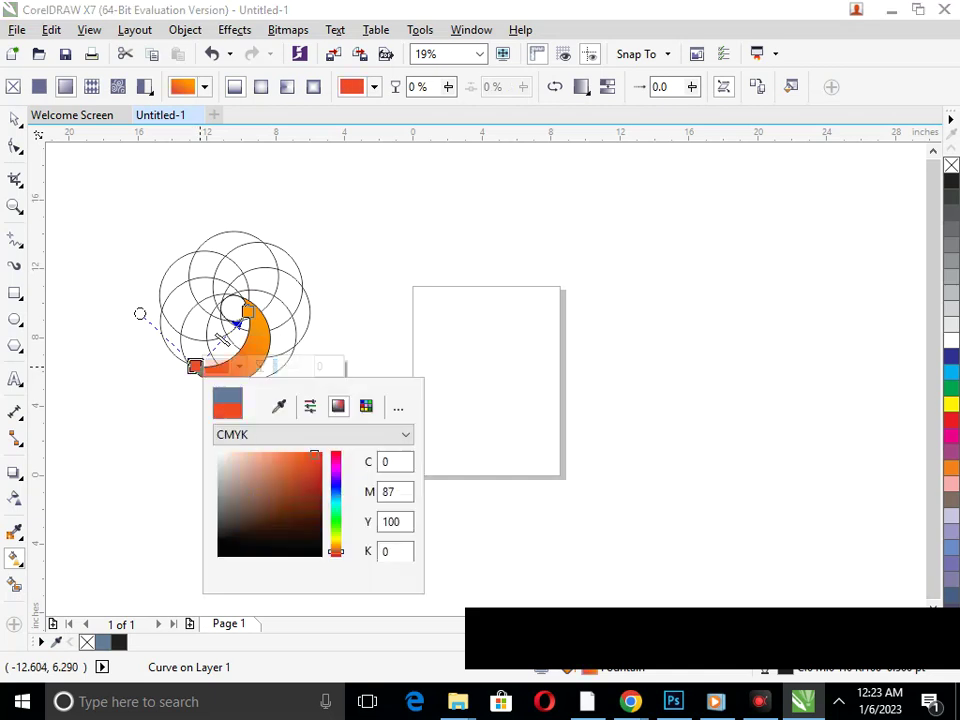
pyautogui.moveTo(336, 551); pyautogui.dragTo(336, 550)
pyautogui.moveTo(336, 550); pyautogui.dragTo(336, 523)
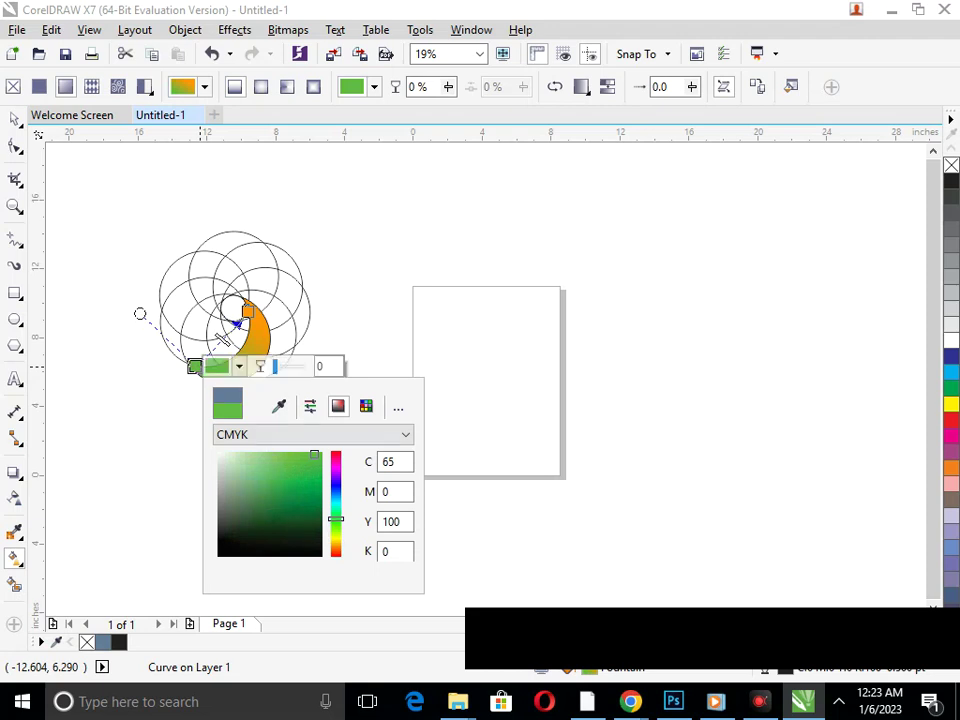
pyautogui.click(240, 320)
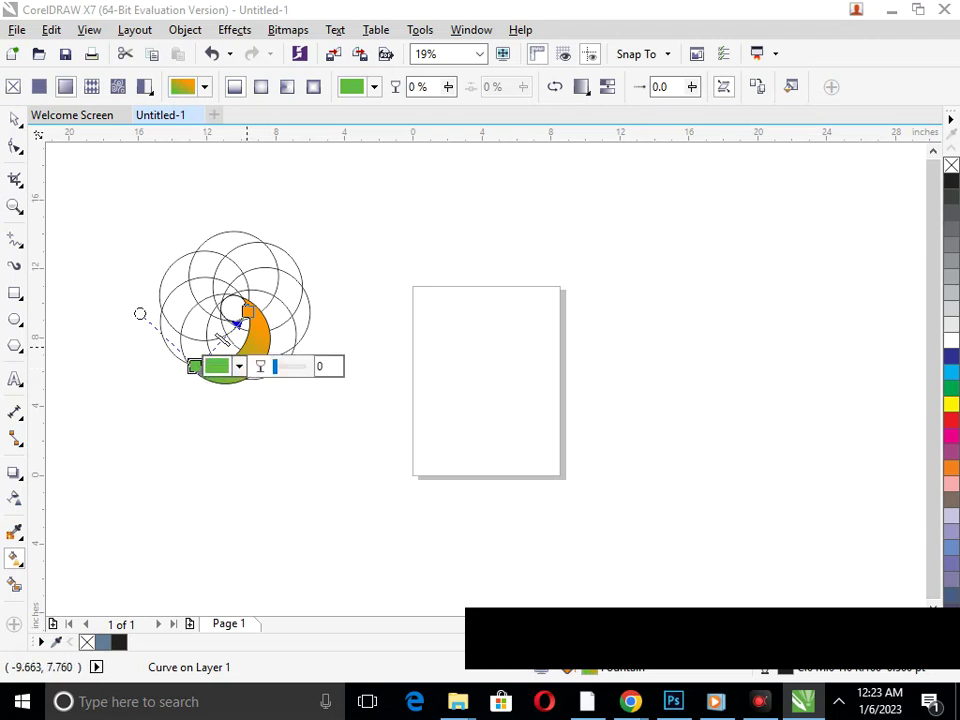
# Set the gradient's end color near the small circle to violet #5805FF.
pyautogui.click(247, 312)
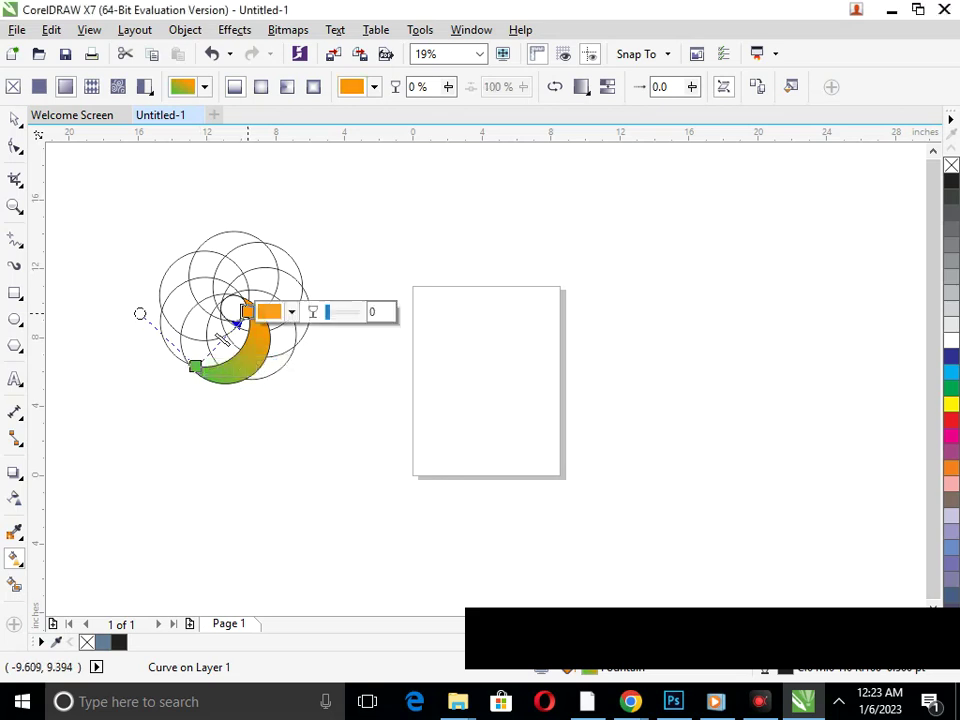
pyautogui.click(268, 312)
pyautogui.click(388, 399)
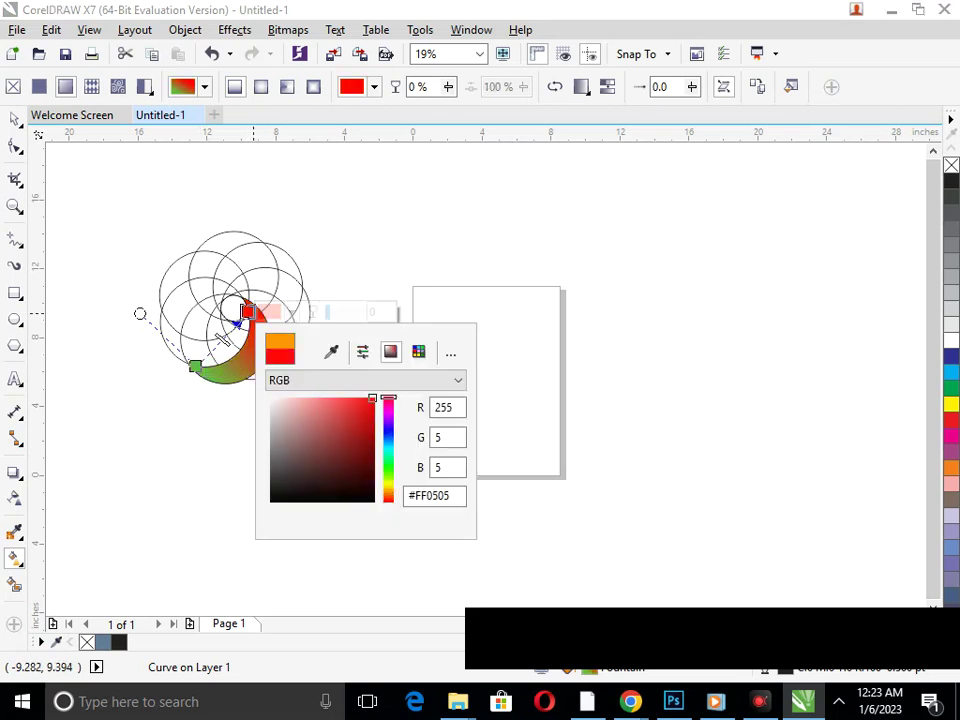
pyautogui.moveTo(388, 400); pyautogui.dragTo(388, 426)
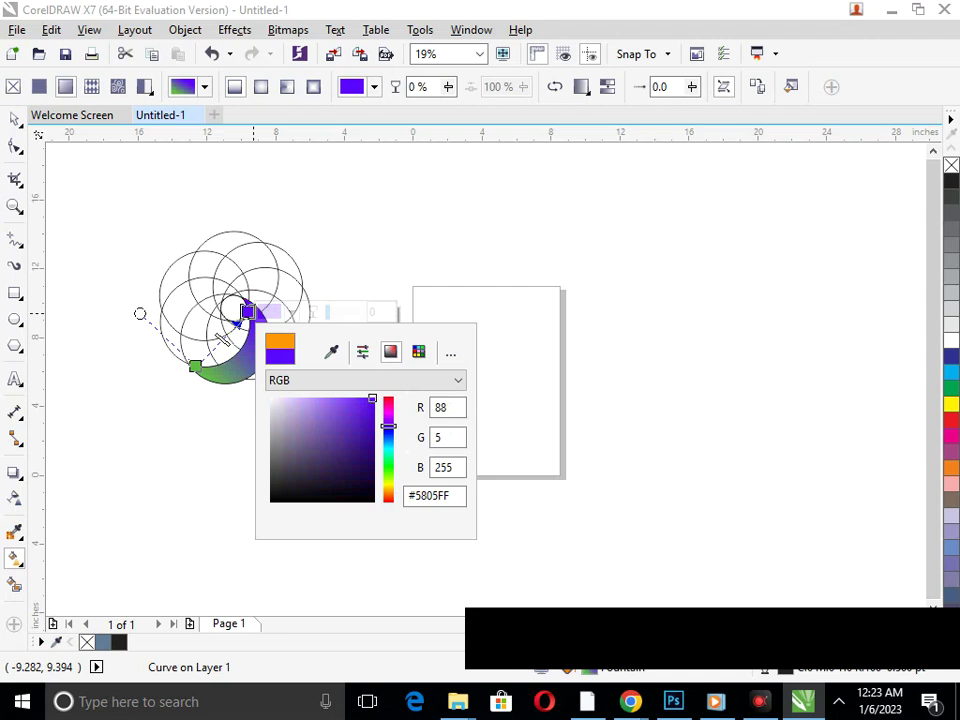
pyautogui.click(14, 119)
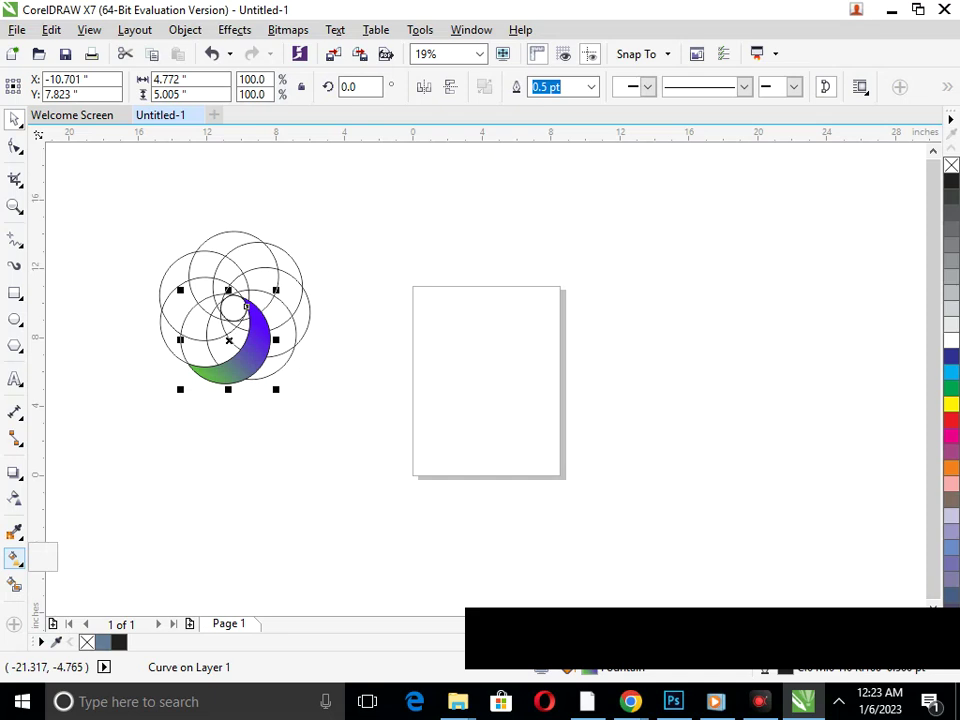
# Add an intermediate color node at 44% on the crescent's gradient between its green and violet ends.
pyautogui.click(197, 312)
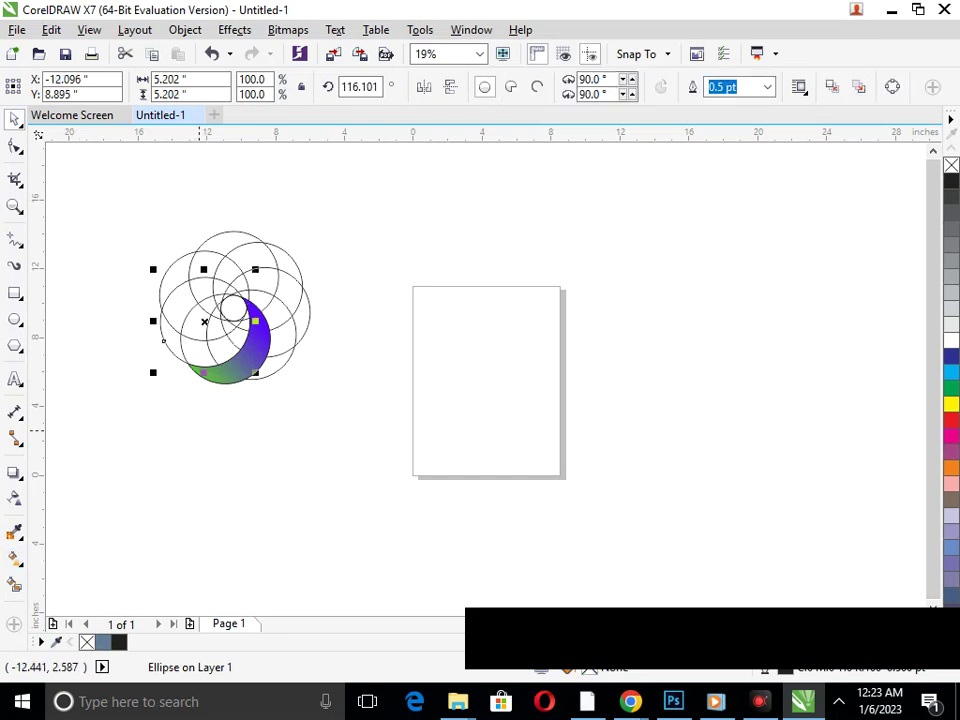
pyautogui.click(164, 444)
pyautogui.click(16, 534)
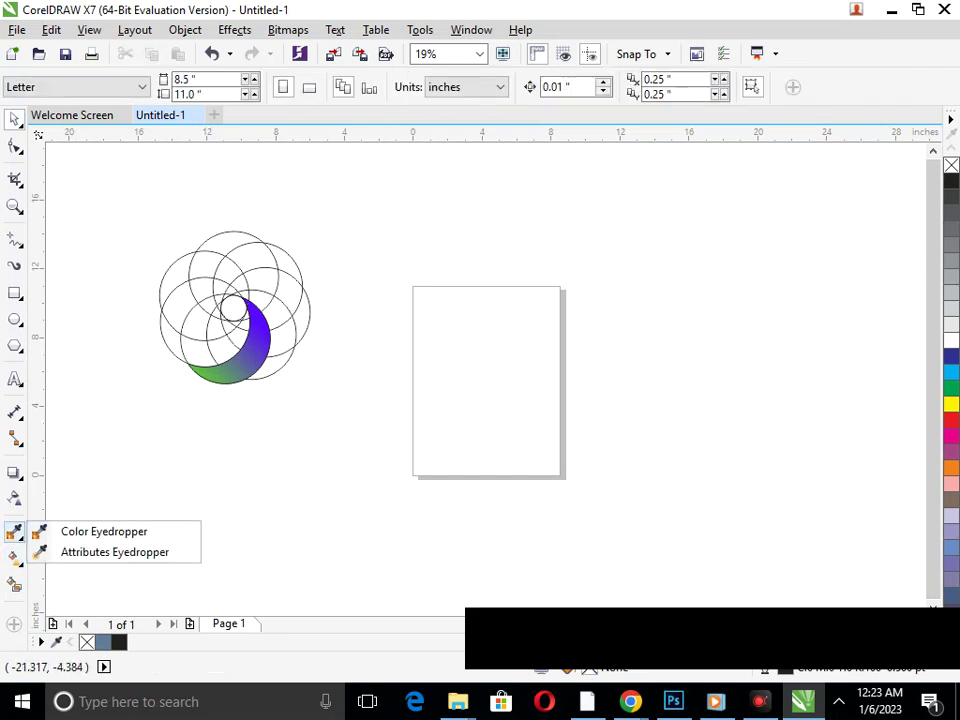
pyautogui.click(15, 558)
pyautogui.click(80, 555)
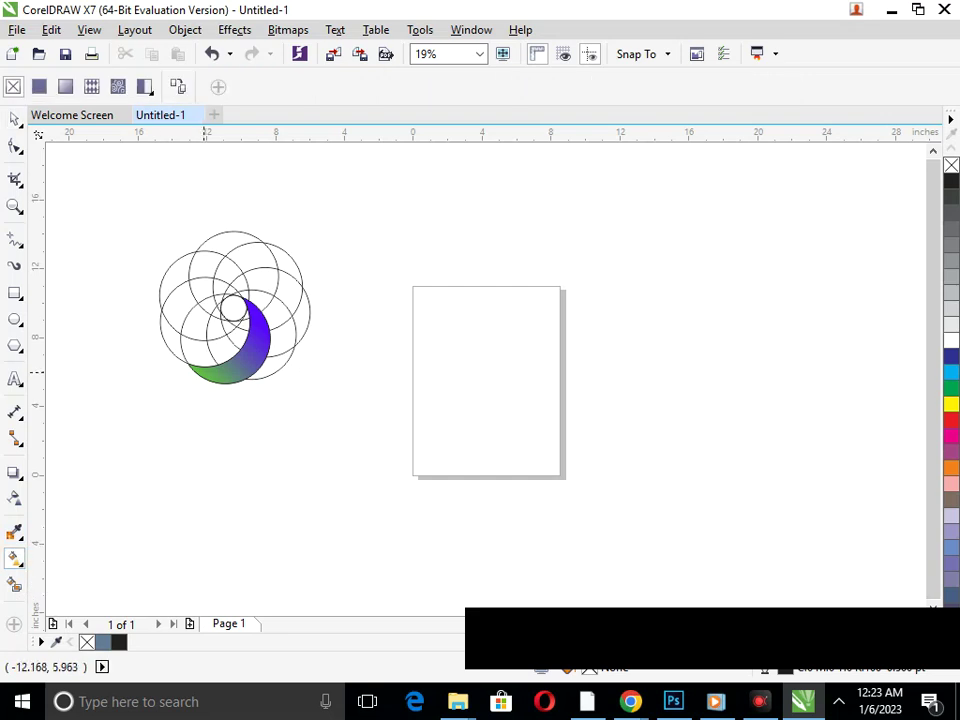
pyautogui.click(222, 340)
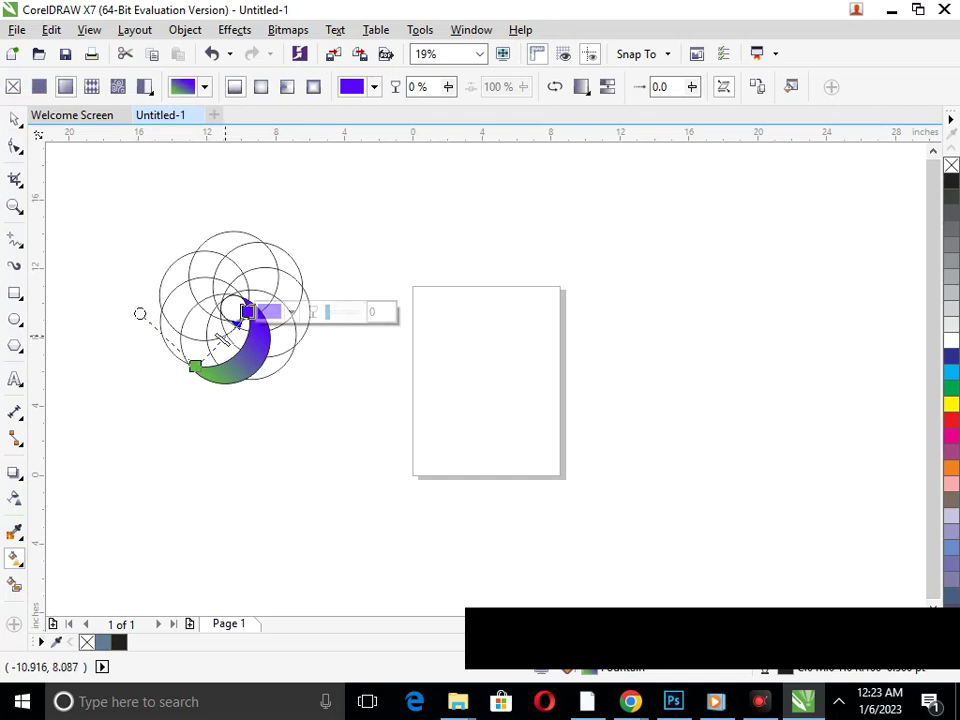
pyautogui.scroll(3, 222, 338)
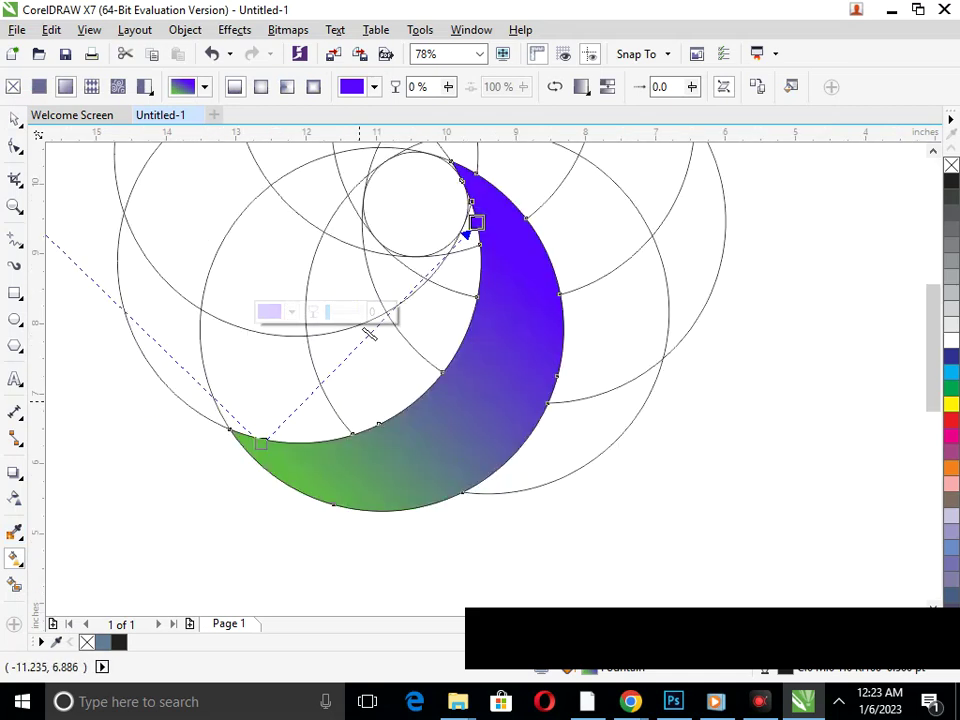
pyautogui.doubleClick(357, 345)
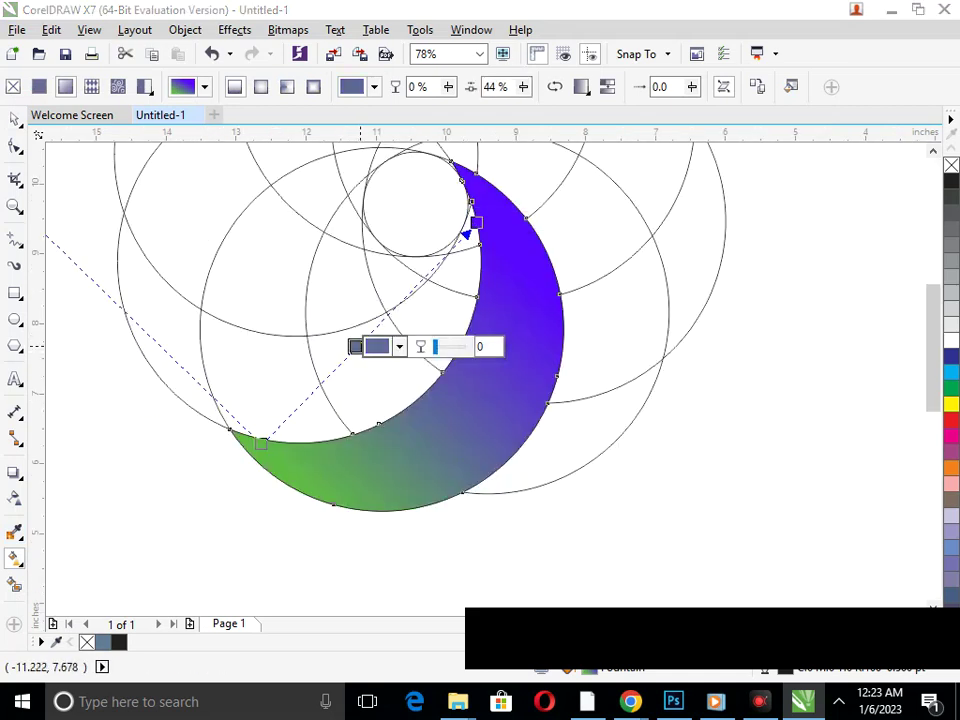
# Set the gradient's intermediate node to a fully saturated orange-red and deselect the crescent.
pyautogui.click(399, 346)
pyautogui.click(379, 439)
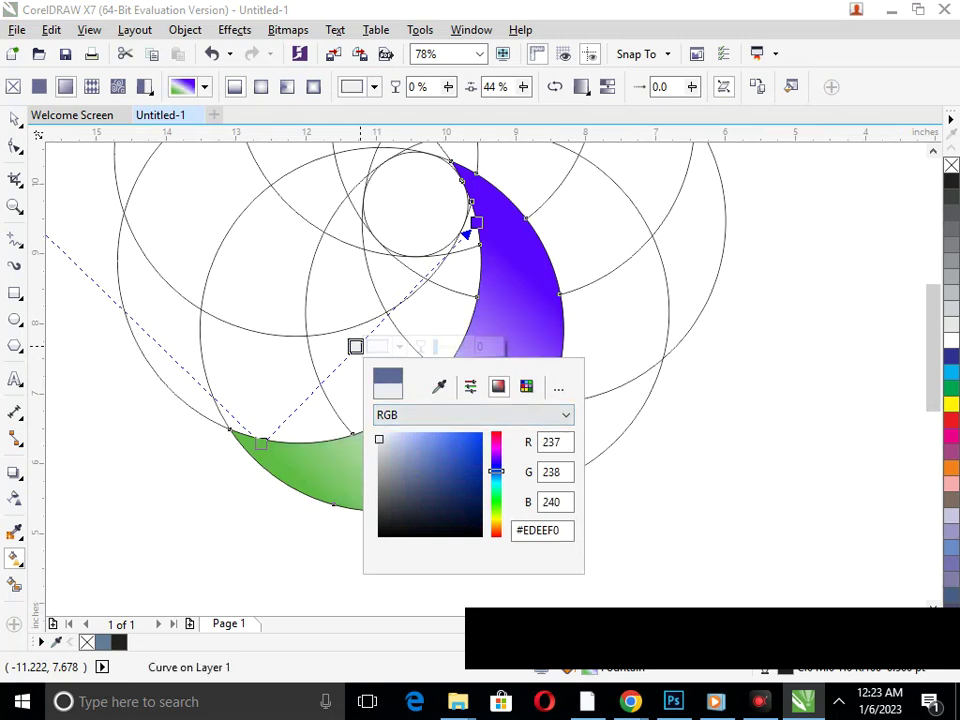
pyautogui.click(496, 532)
pyautogui.click(482, 434)
pyautogui.click(292, 582)
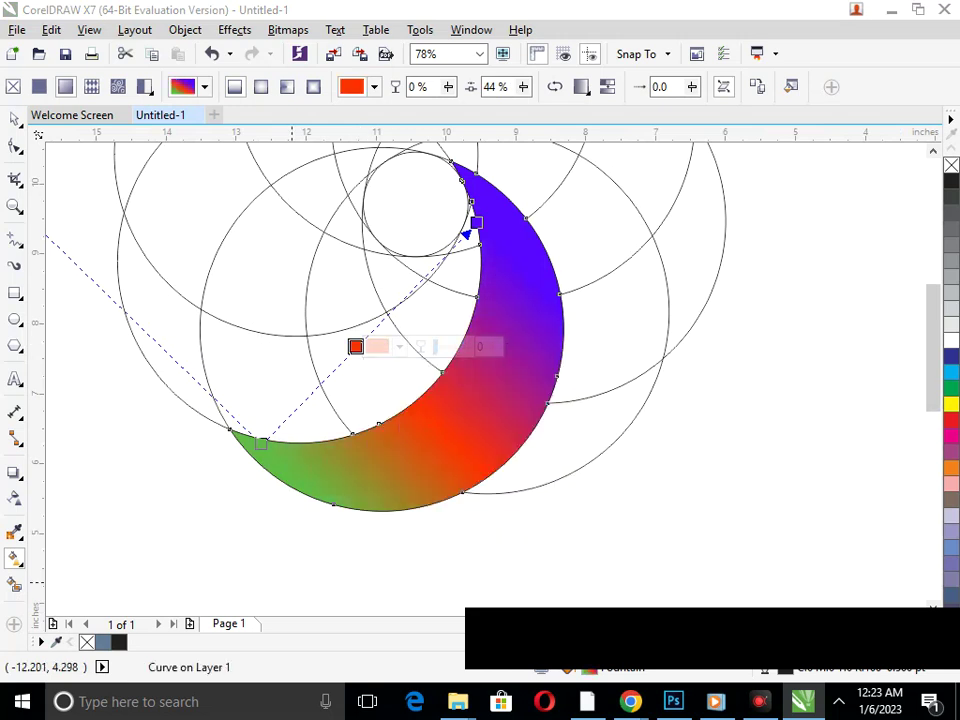
pyautogui.click(14, 119)
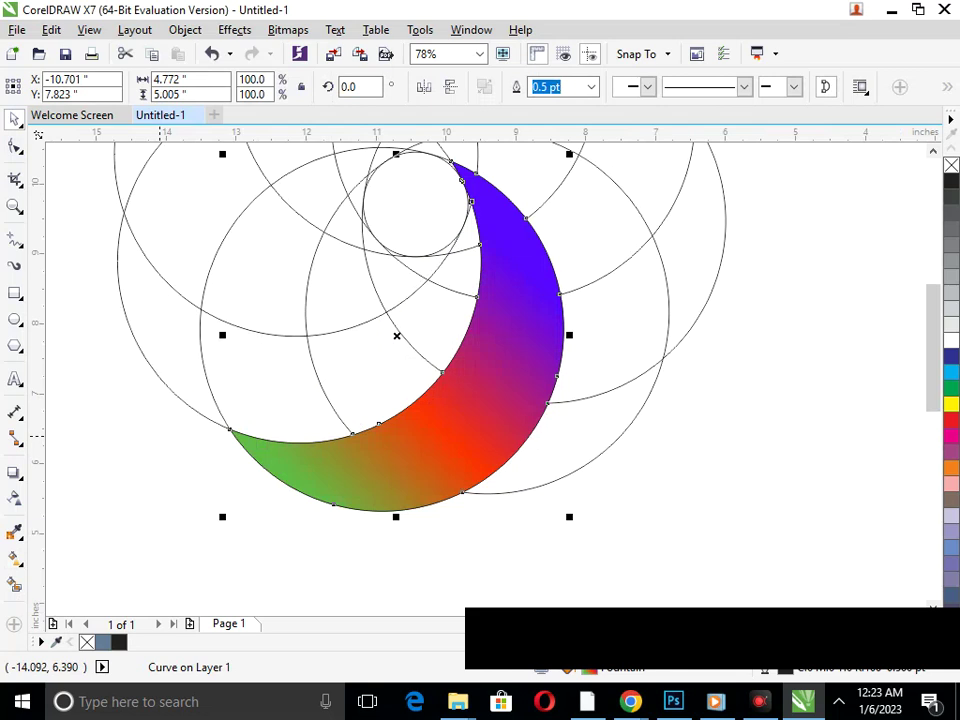
pyautogui.click(161, 436)
# Move the crescent's rotation center to the small circle's center and rotate the crescent slightly clockwise, to about 358.6°.
pyautogui.press('F3')
pyautogui.press('F2')
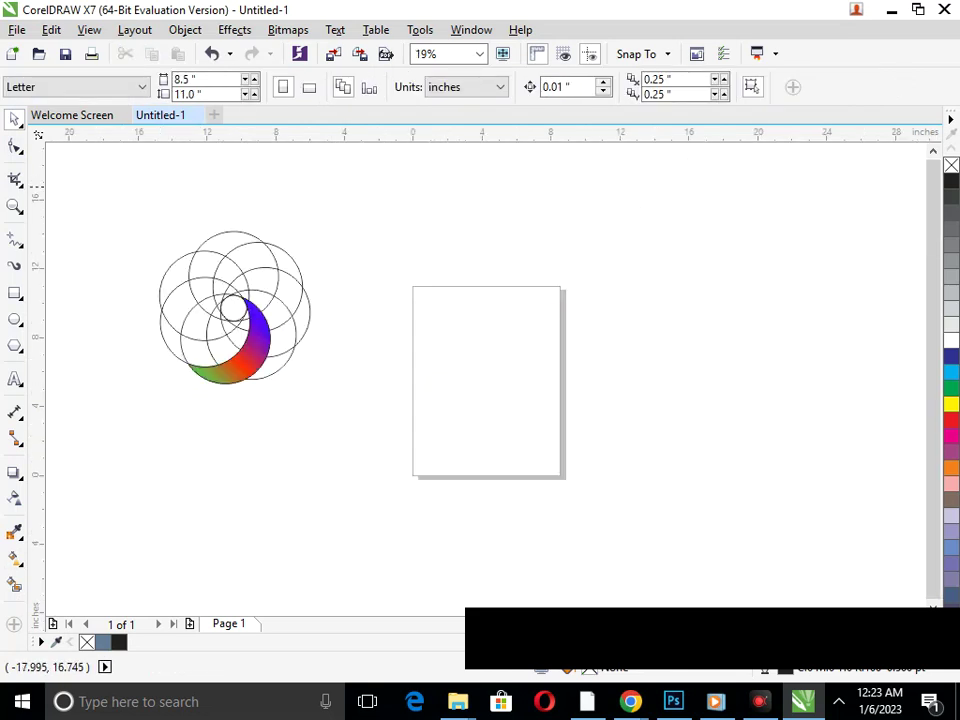
pyautogui.moveTo(111, 191); pyautogui.dragTo(415, 450)
pyautogui.scroll(5, 415, 450)
pyautogui.scroll(-5, 447, 385)
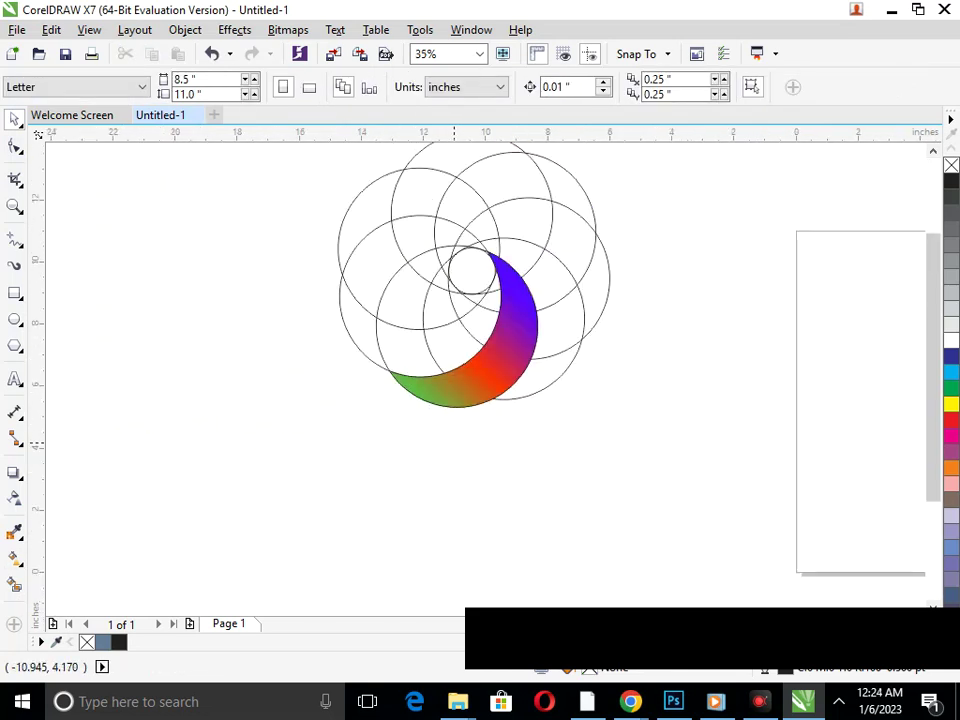
pyautogui.click(463, 388)
pyautogui.click(451, 410)
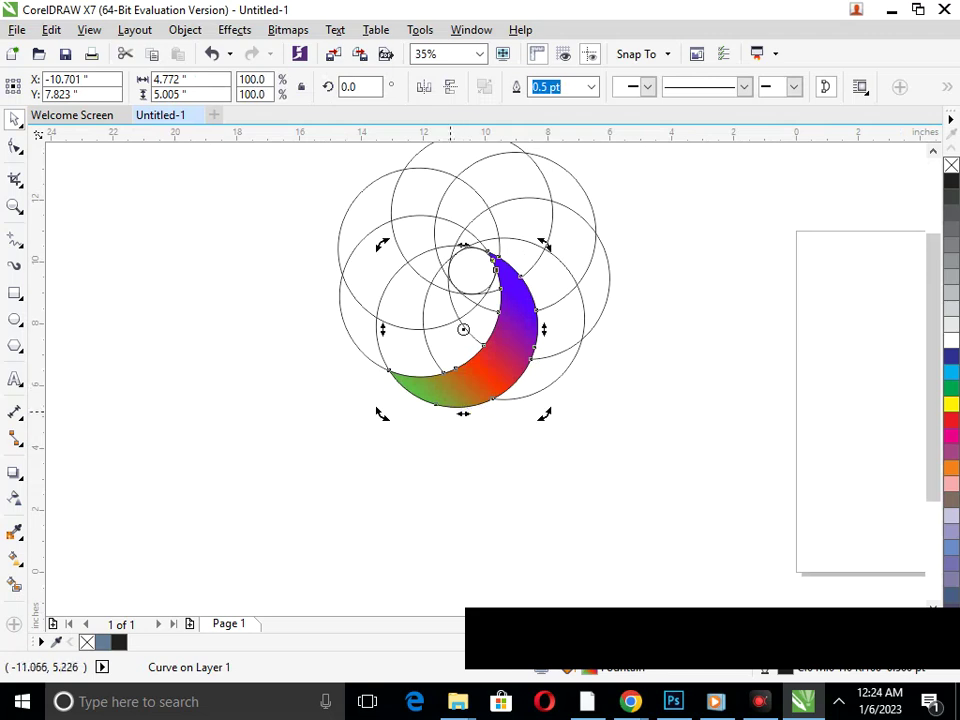
pyautogui.moveTo(463, 329); pyautogui.dragTo(471, 271)
pyautogui.moveTo(386, 414); pyautogui.dragTo(405, 376)
pyautogui.click(429, 454)
pyautogui.click(447, 396)
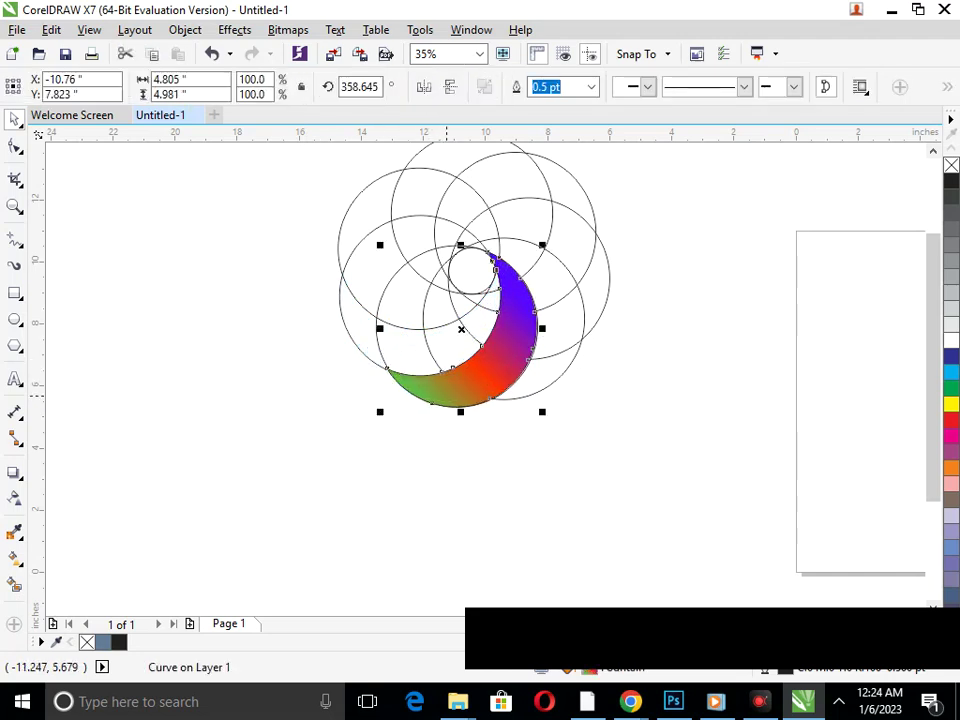
# Move the crescent's rotation center to its upper violet tip and rotate a copy of it clockwise to about 346.3°.
pyautogui.click(450, 392)
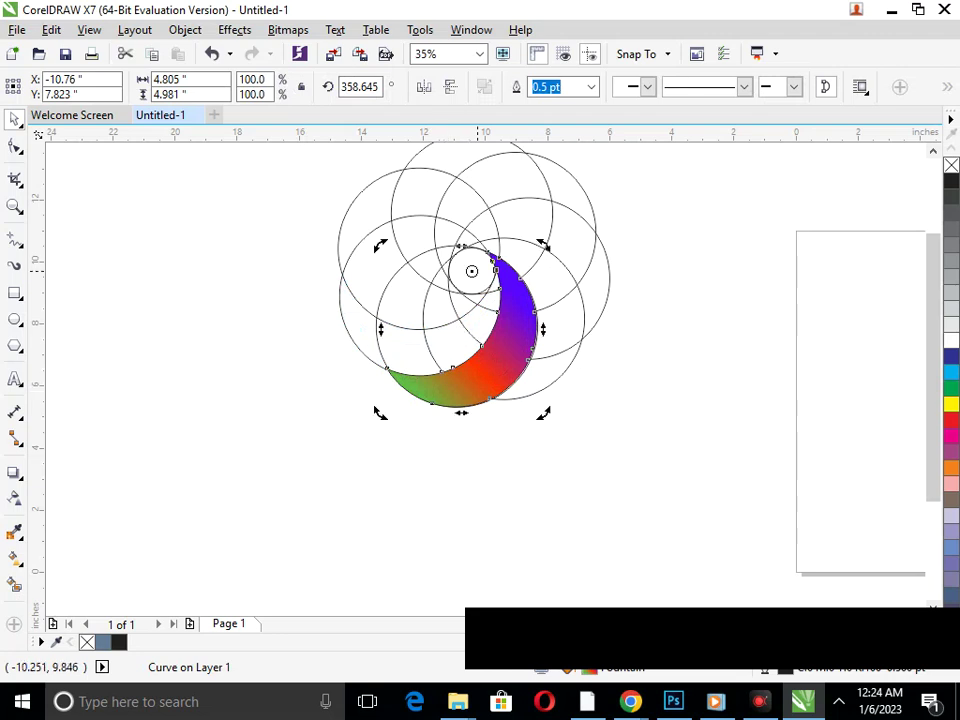
pyautogui.moveTo(474, 271); pyautogui.dragTo(492, 256)
pyautogui.moveTo(380, 412); pyautogui.dragTo(390, 373)
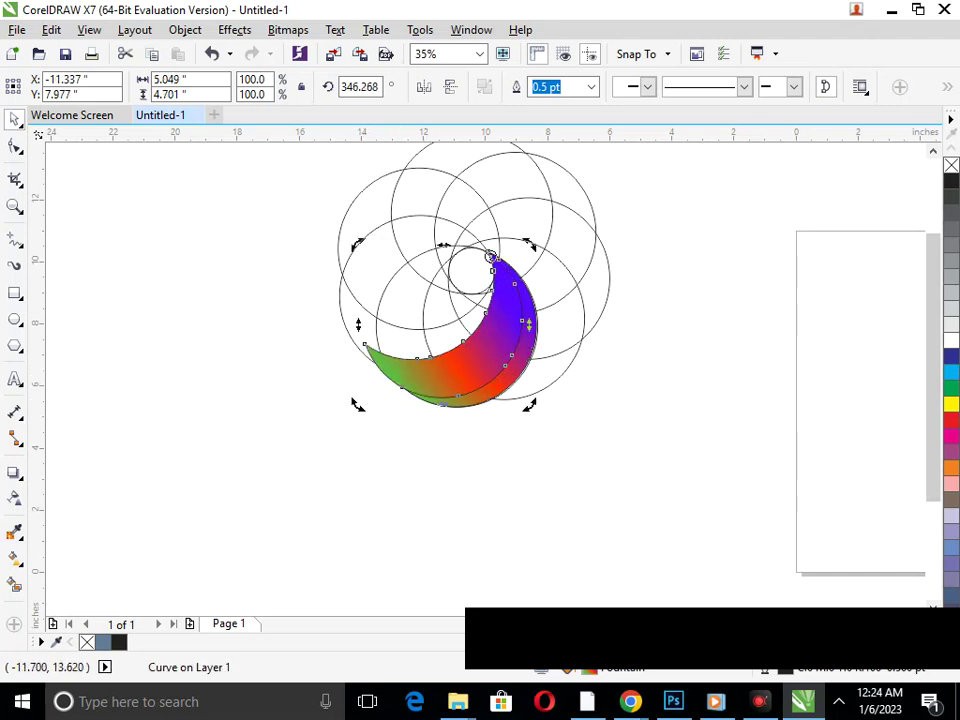
pyautogui.click(452, 435)
# Select both overlapping crescents and try to trim and intersect them, undoing each attempt.
pyautogui.click(465, 364)
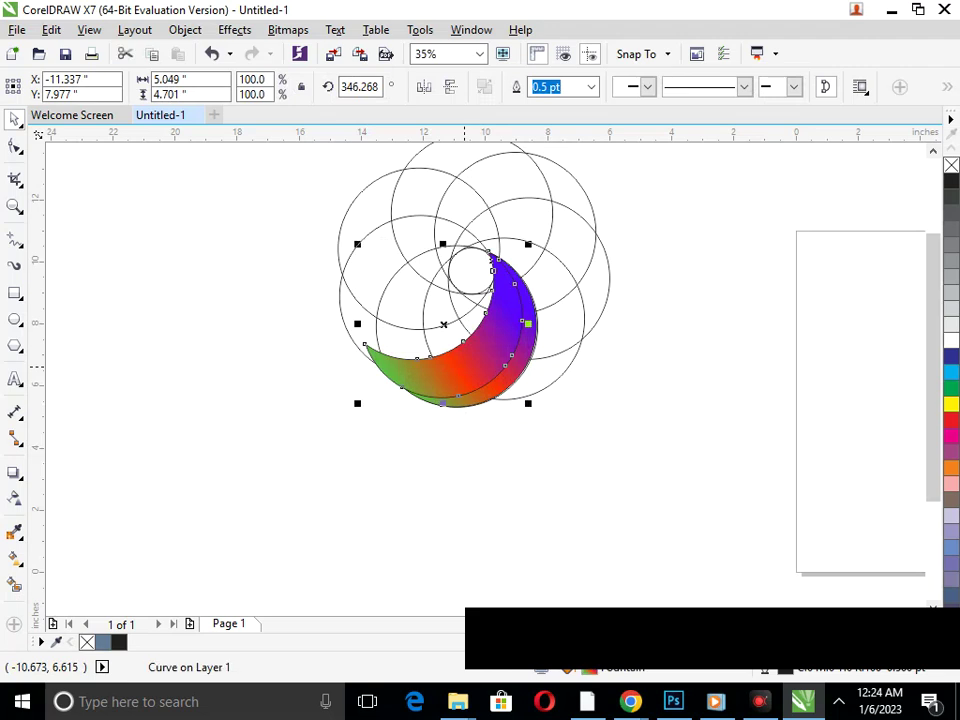
pyautogui.keyDown('shift'); pyautogui.click(478, 402); pyautogui.keyUp('shift')
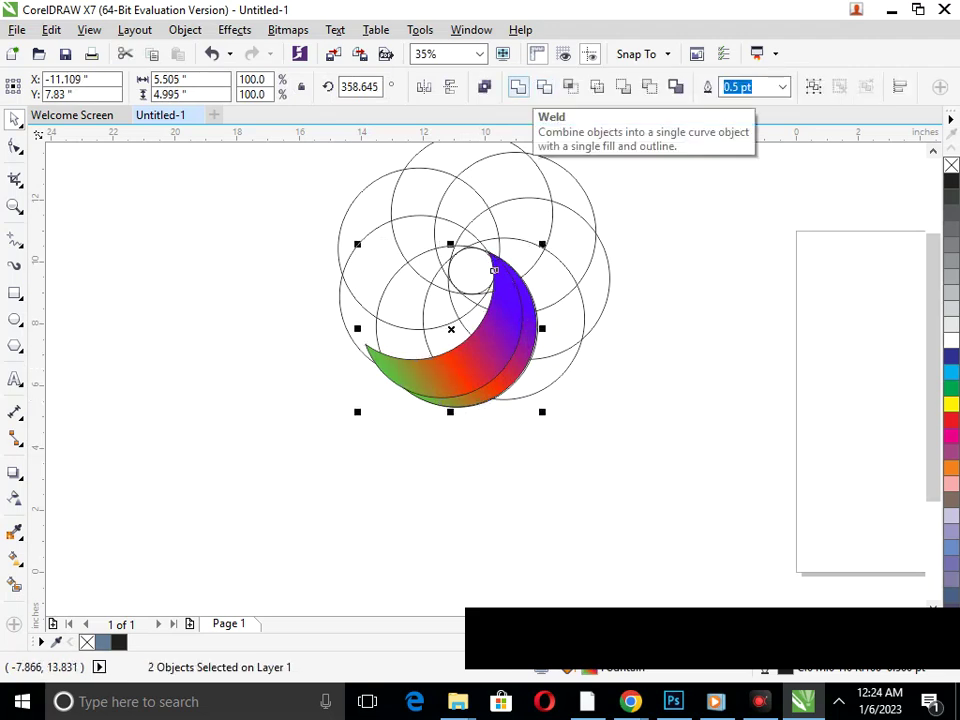
pyautogui.click(518, 87)
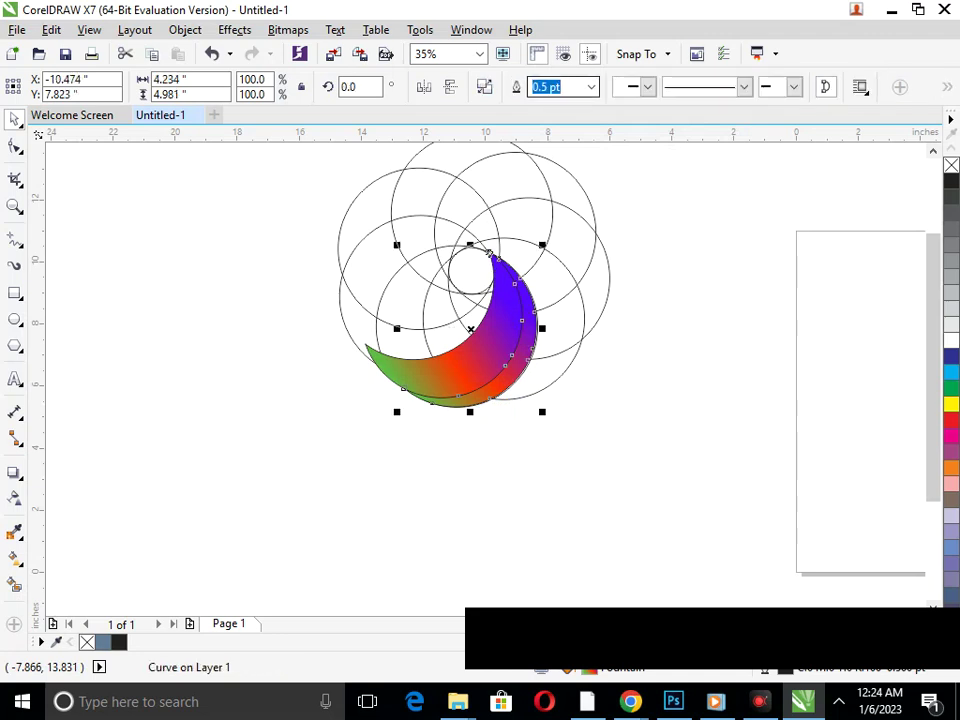
pyautogui.hotkey('ctrl', 'z')
pyautogui.click(570, 88)
pyautogui.hotkey('ctrl', 'z')
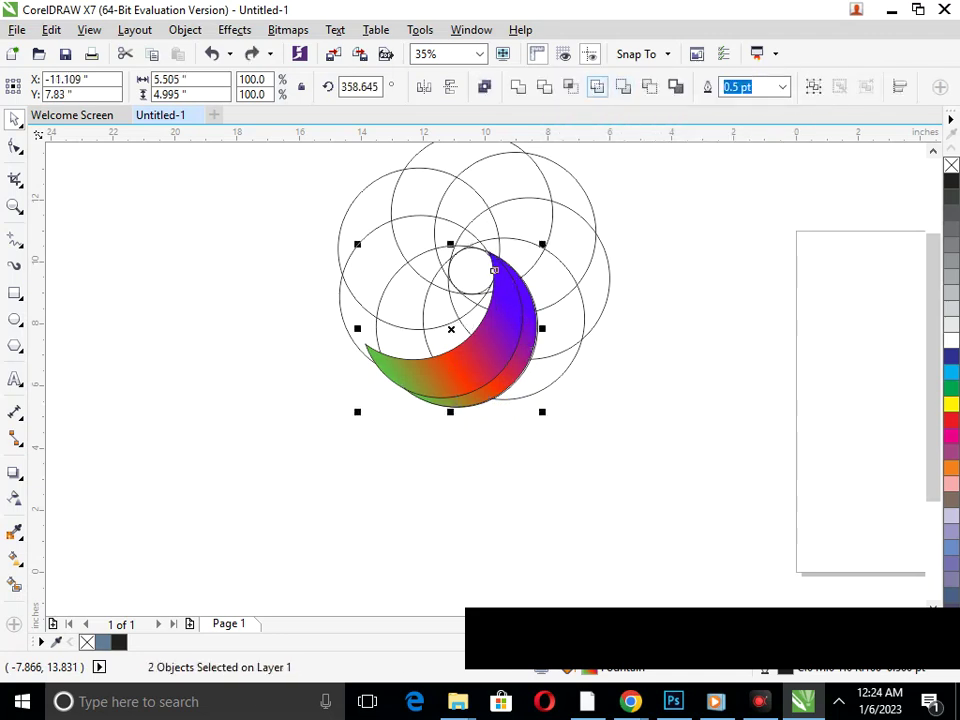
# Try Front Minus Back, Back Minus Front and Create Boundary on the two crescents, undoing each, and clear the selection.
pyautogui.click(622, 87)
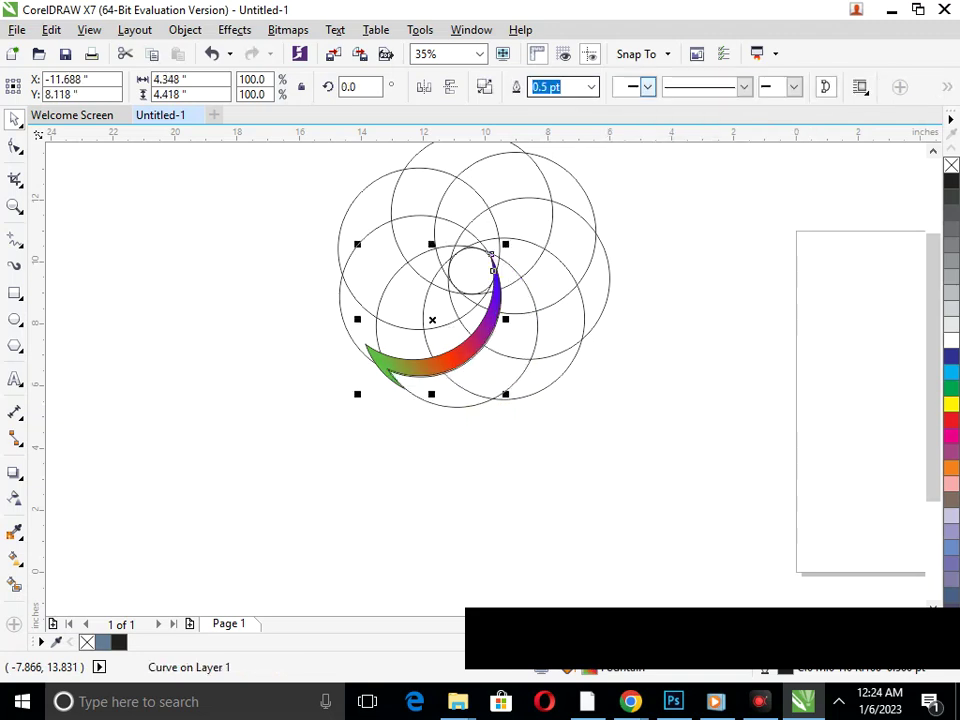
pyautogui.hotkey('ctrl', 'z')
pyautogui.click(649, 87)
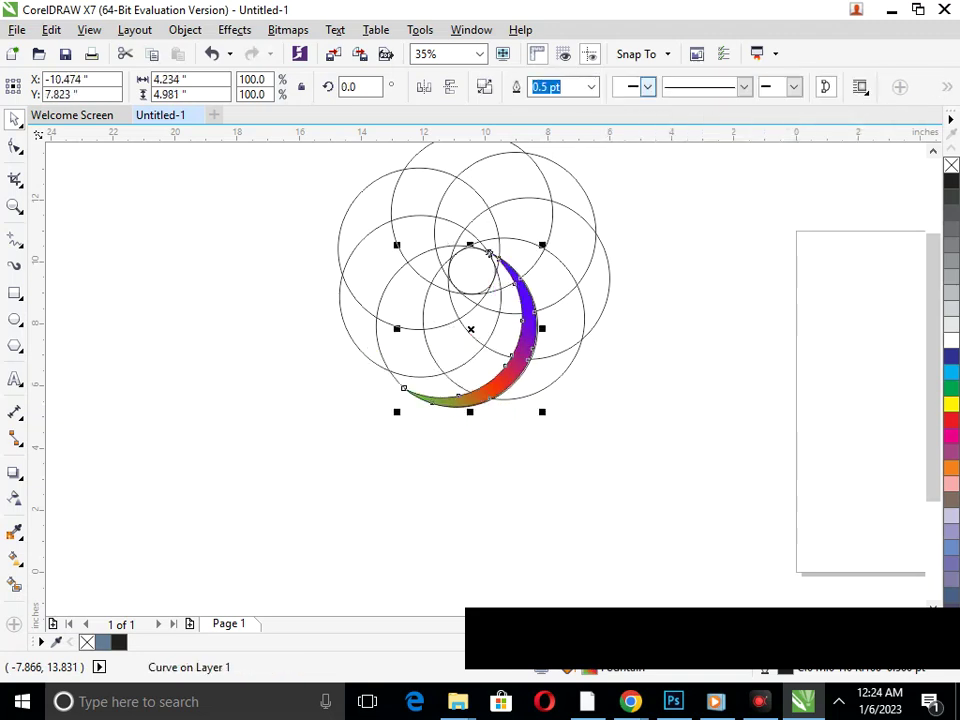
pyautogui.hotkey('ctrl', 'z')
pyautogui.hotkey('ctrl', 'z')
pyautogui.click(671, 87)
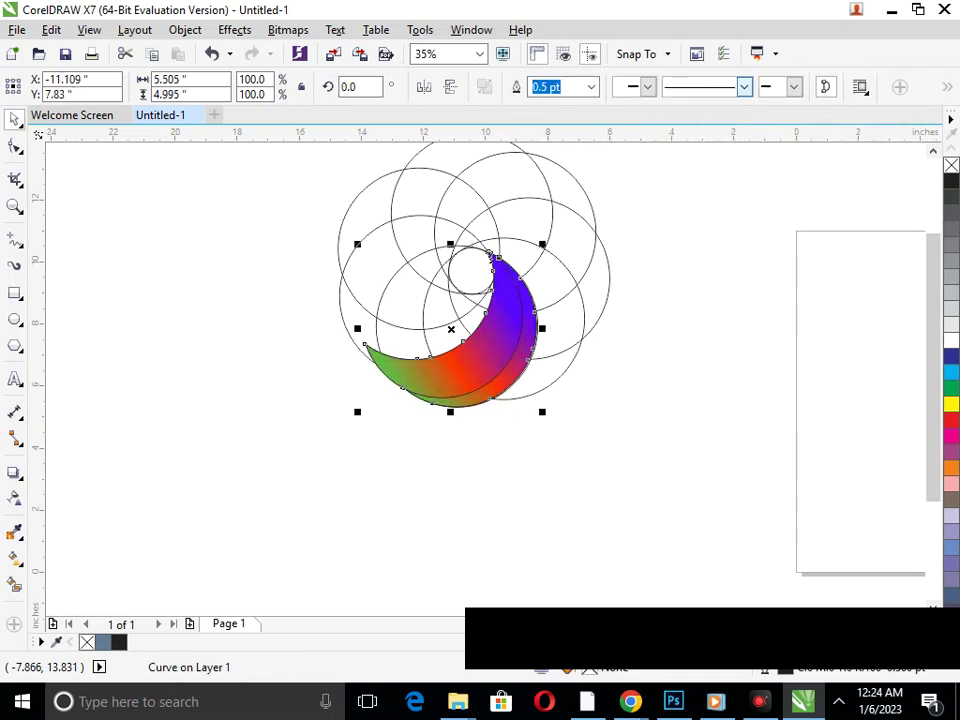
pyautogui.hotkey('ctrl', 'z')
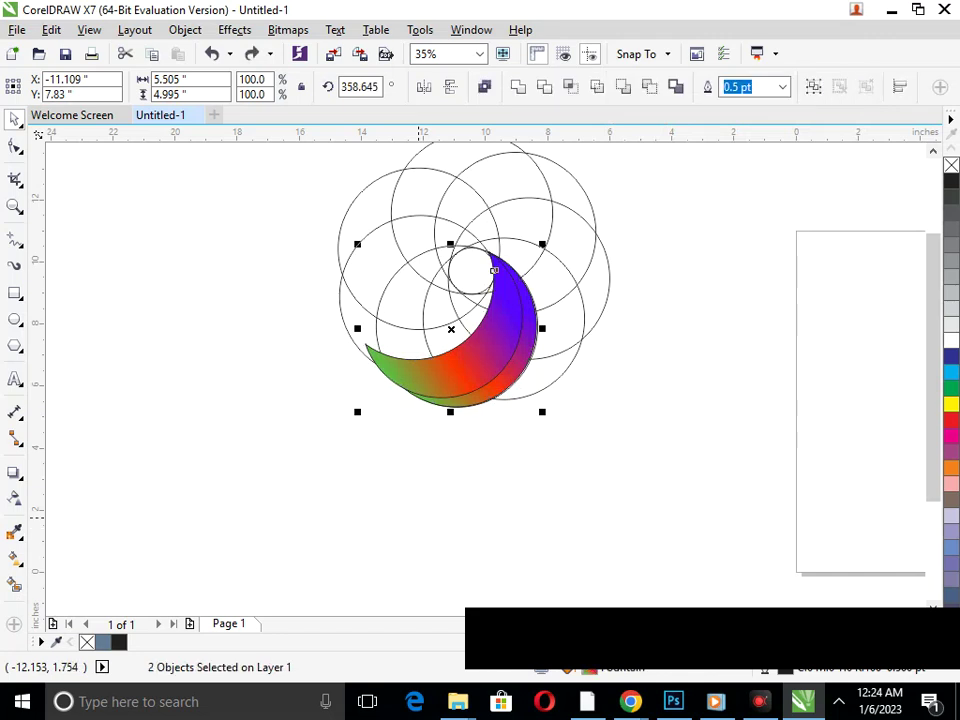
pyautogui.press('Escape')
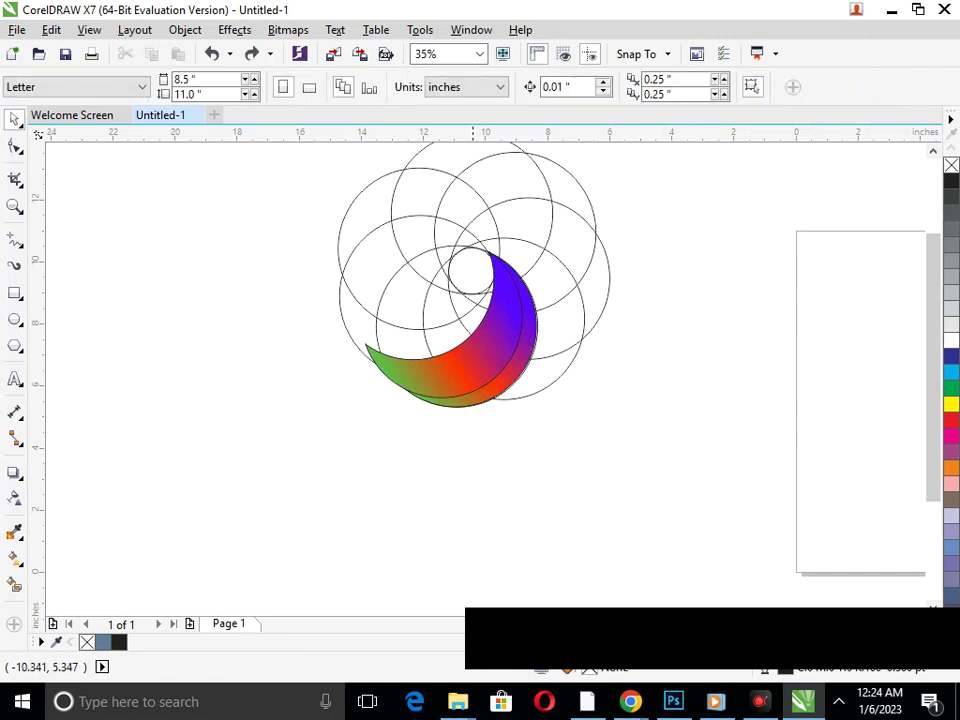
# Bring the original lower crescent in front of its rotated copy.
pyautogui.click(471, 402)
pyautogui.moveTo(466, 404)
pyautogui.mouseDown()
pyautogui.moveTo(510, 455)
pyautogui.moveTo(462, 405)
pyautogui.mouseUp()
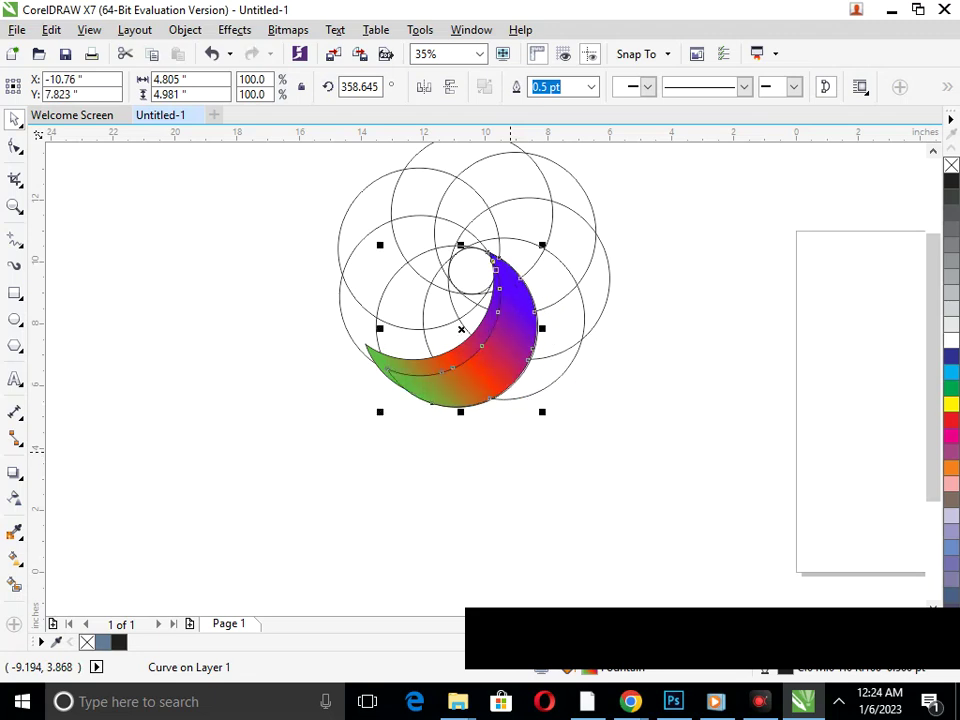
pyautogui.click(438, 468)
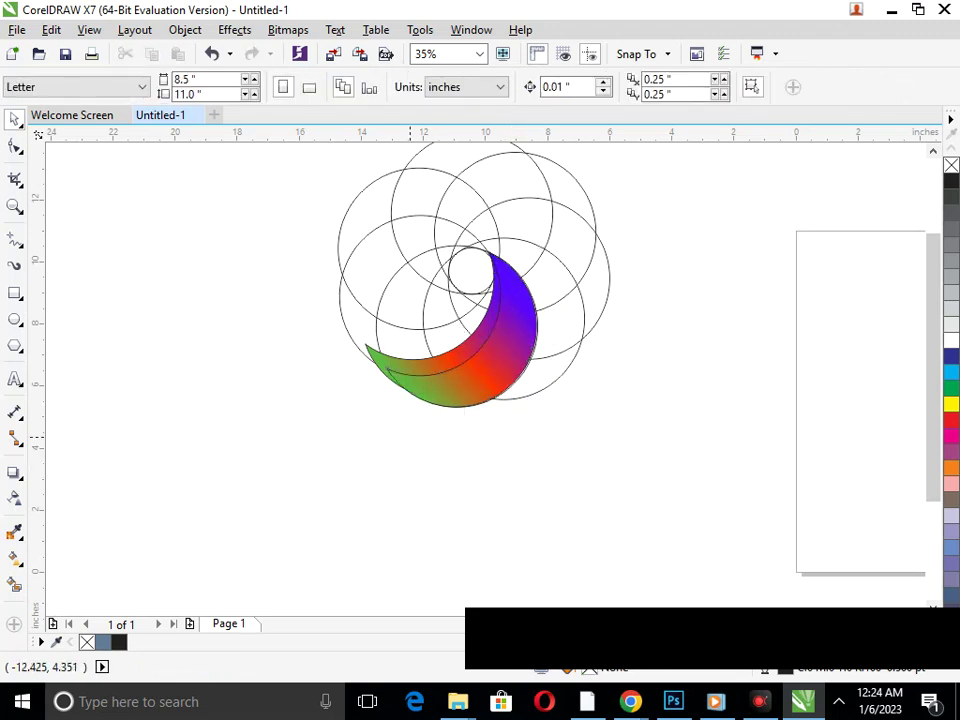
# With the Shape tool, pull two nodes on the rotated copy's inner edge onto the front crescent's inner curve at its red and violet parts.
pyautogui.moveTo(296, 274)
pyautogui.mouseDown()
pyautogui.moveTo(583, 388)
pyautogui.moveTo(617, 431)
pyautogui.mouseUp()
pyautogui.click(466, 395)
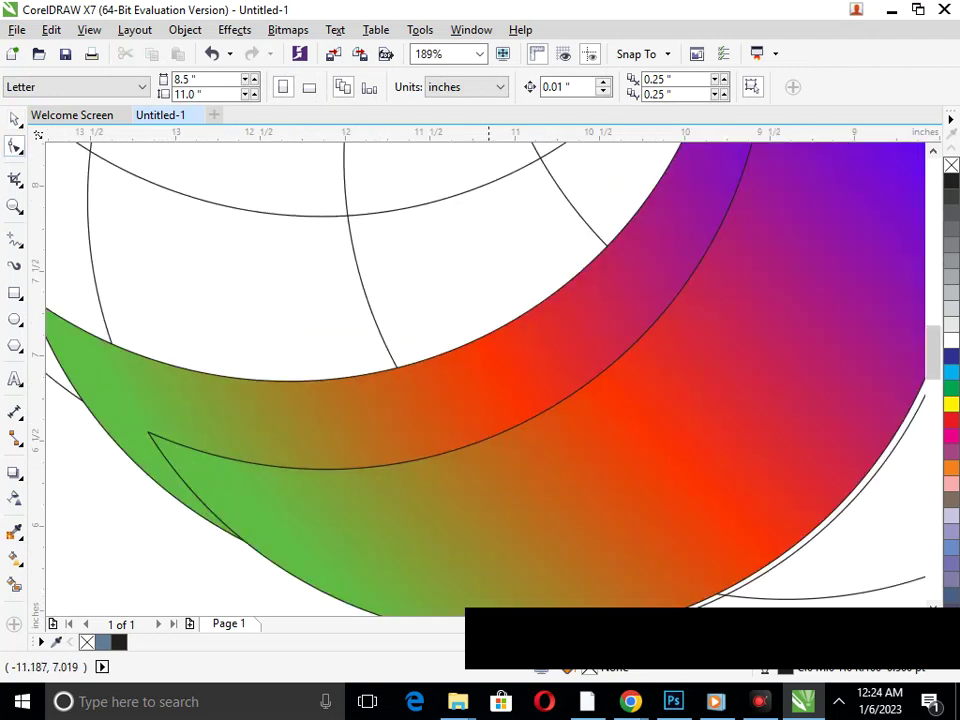
pyautogui.rightClick(501, 356)
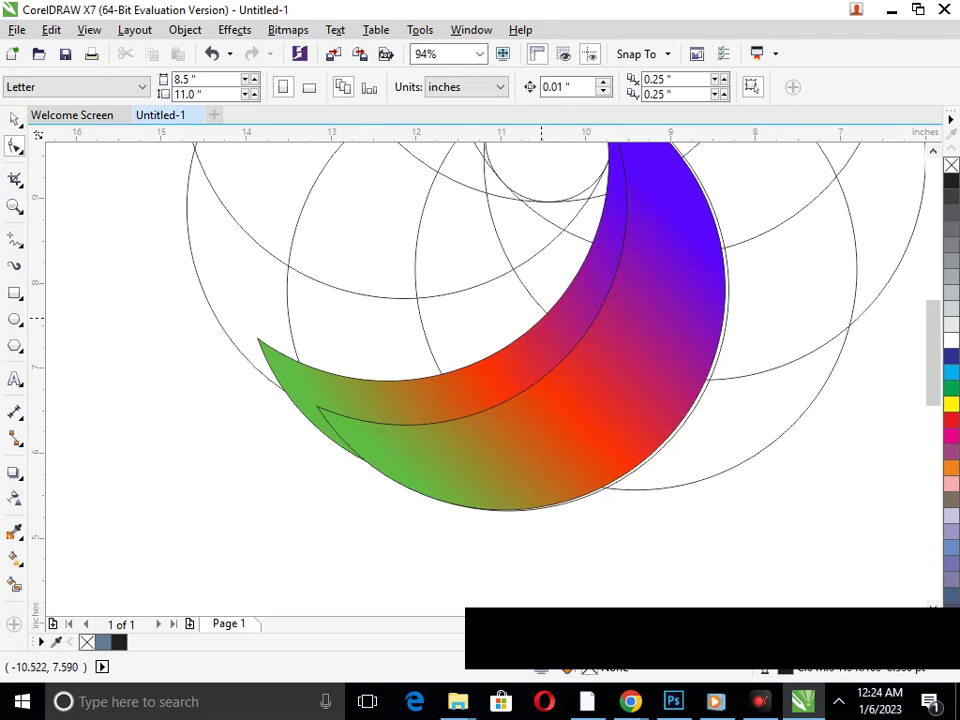
pyautogui.click(546, 328)
pyautogui.moveTo(524, 334); pyautogui.dragTo(559, 362)
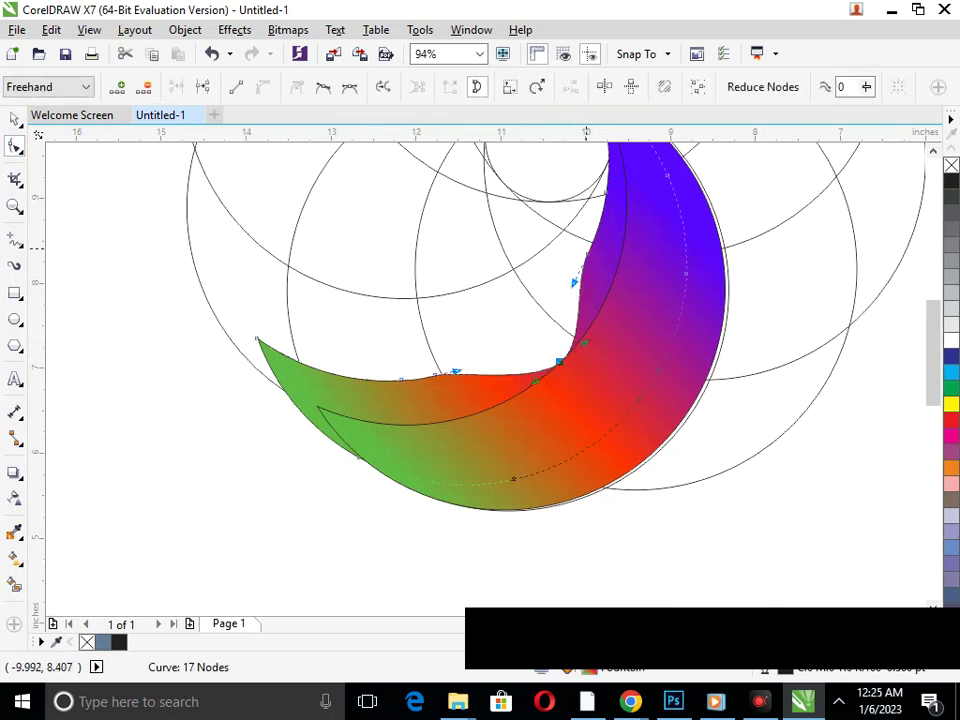
pyautogui.click(592, 248)
pyautogui.moveTo(586, 252); pyautogui.dragTo(620, 259)
# Pull the rotated copy's remaining inner nodes and edge segment toward the green tip onto the front crescent's inner curve.
pyautogui.moveTo(433, 373); pyautogui.dragTo(443, 420)
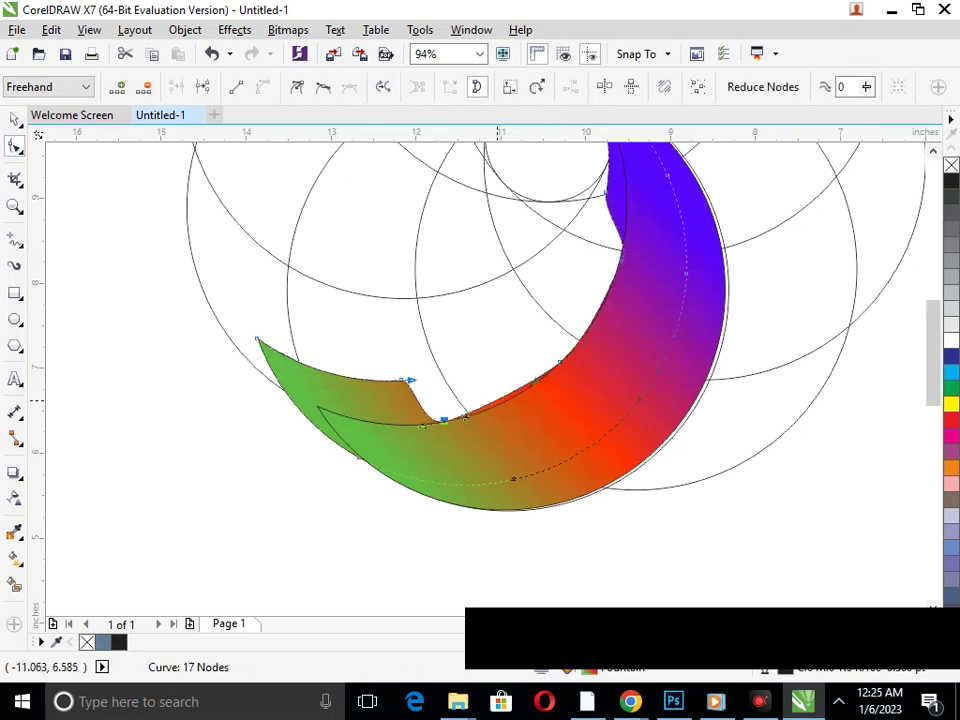
pyautogui.moveTo(499, 398); pyautogui.dragTo(499, 405)
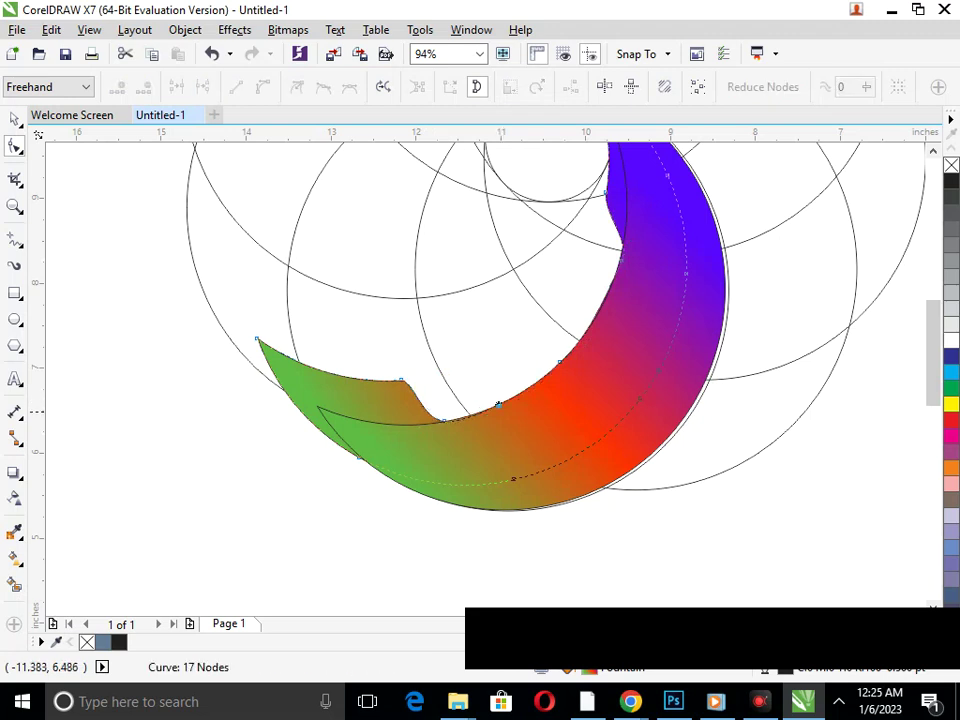
pyautogui.moveTo(403, 379); pyautogui.dragTo(399, 423)
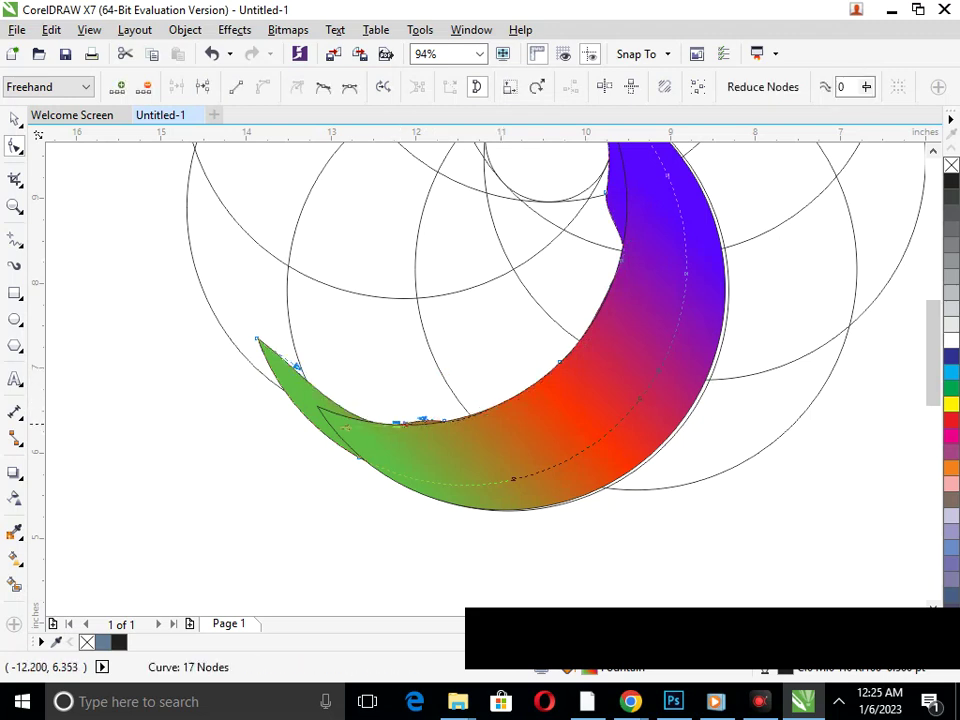
# Adjust the curve handles of the inner-edge node near the green part so the segment follows the front crescent's edge.
pyautogui.scroll(3, 431, 431)
pyautogui.moveTo(391, 357); pyautogui.dragTo(388, 388)
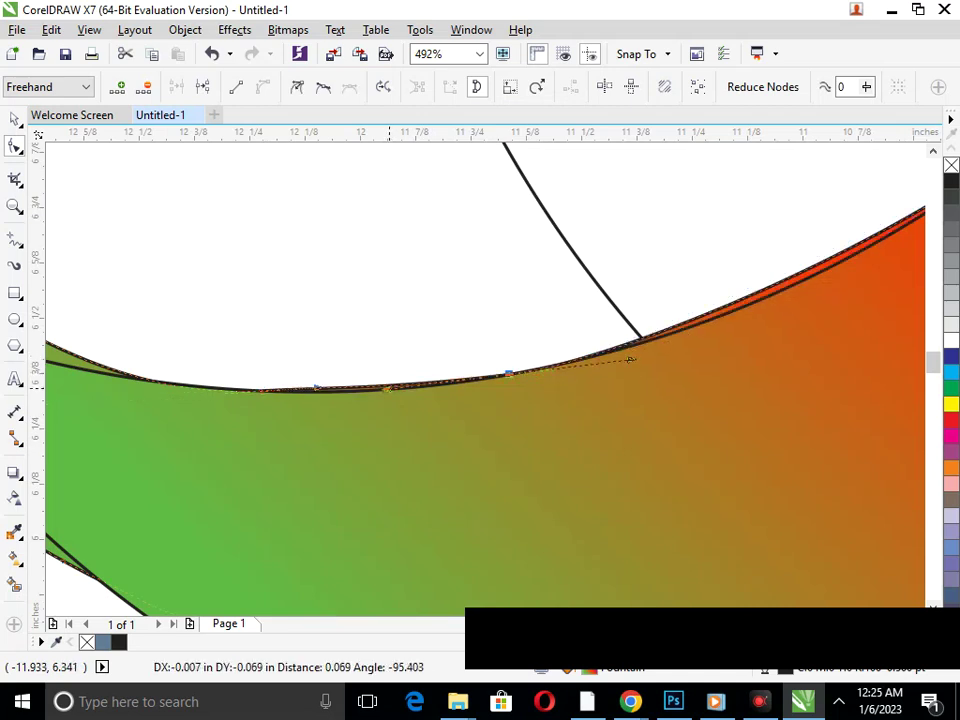
pyautogui.moveTo(630, 358); pyautogui.dragTo(630, 358)
pyautogui.scroll(-4, 369, 415)
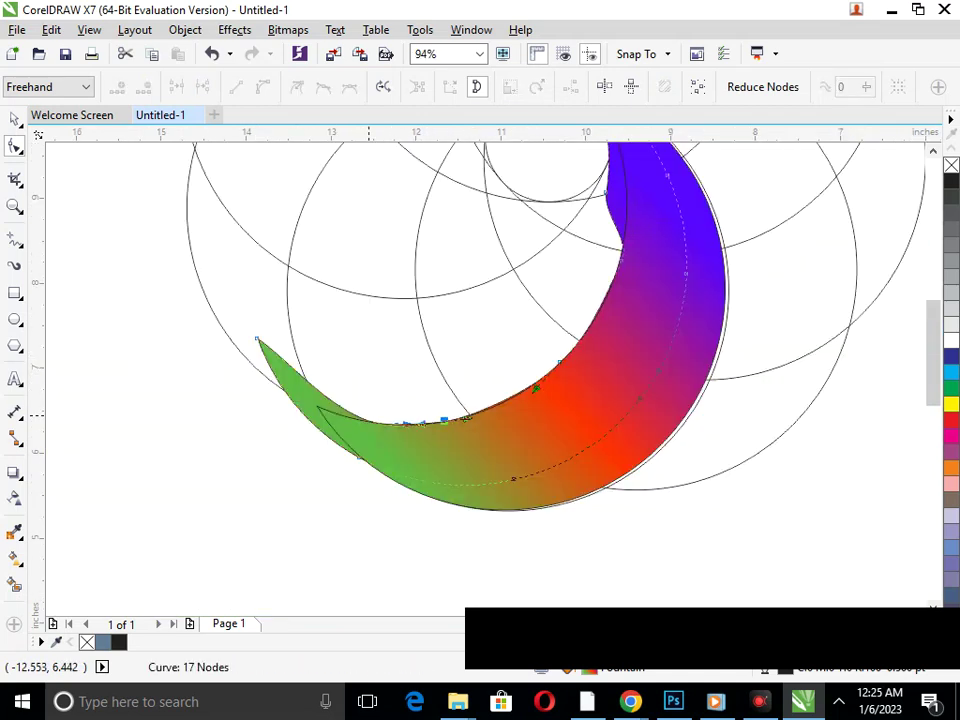
pyautogui.moveTo(223, 309); pyautogui.dragTo(456, 459)
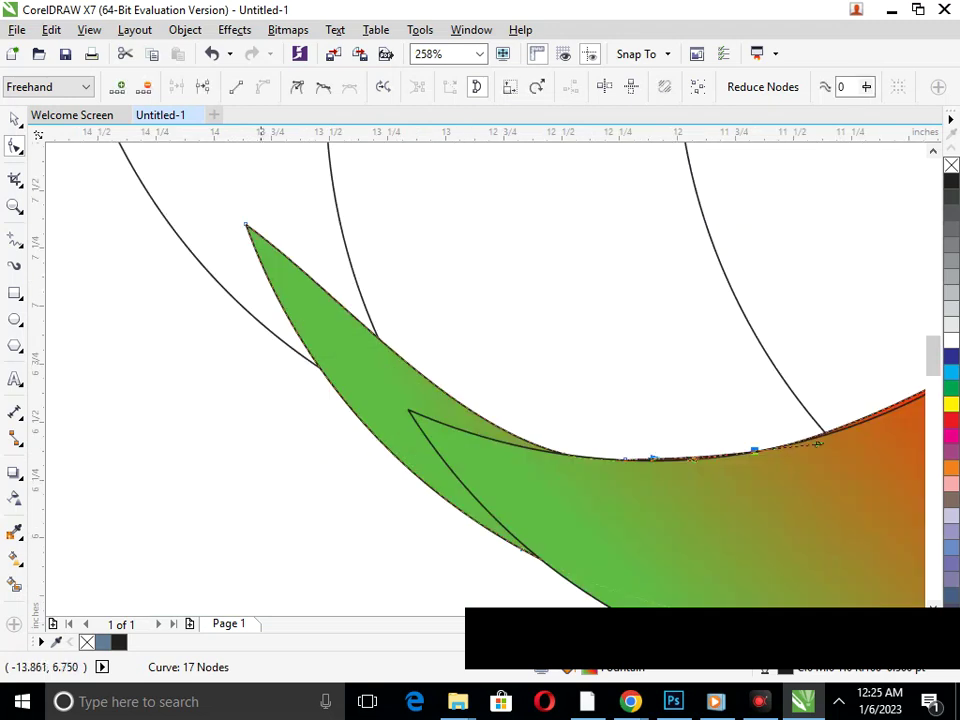
# Pull the rotated copy's green tip node and the edges beside it onto the front crescent's green tip.
pyautogui.moveTo(246, 228); pyautogui.dragTo(408, 410)
pyautogui.moveTo(505, 470); pyautogui.dragTo(509, 443)
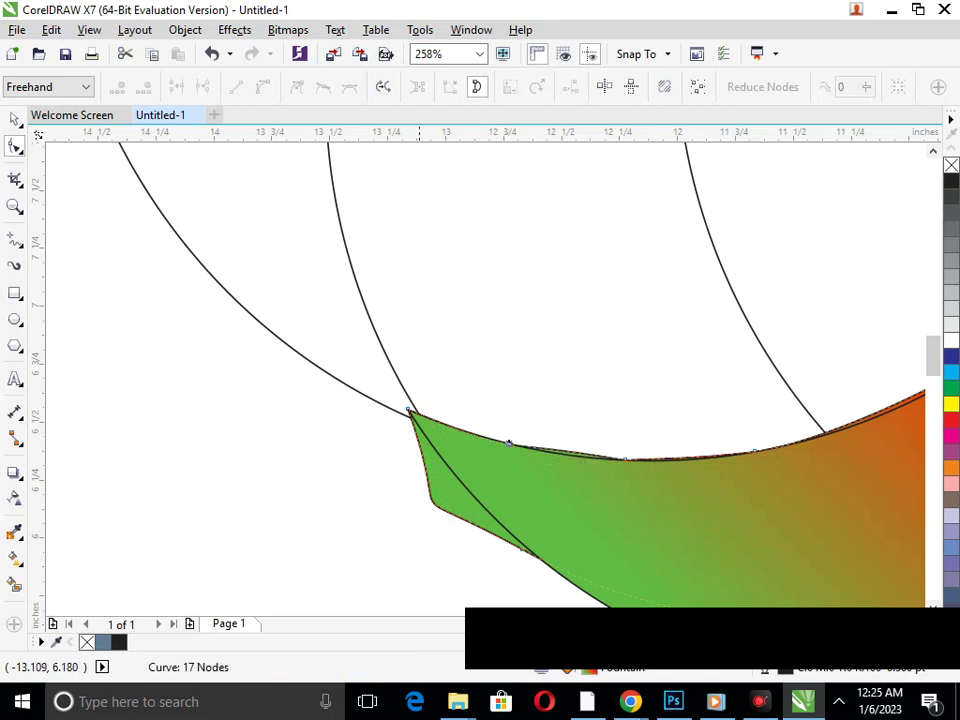
pyautogui.moveTo(435, 504); pyautogui.dragTo(465, 485)
pyautogui.scroll(-3, 537, 528)
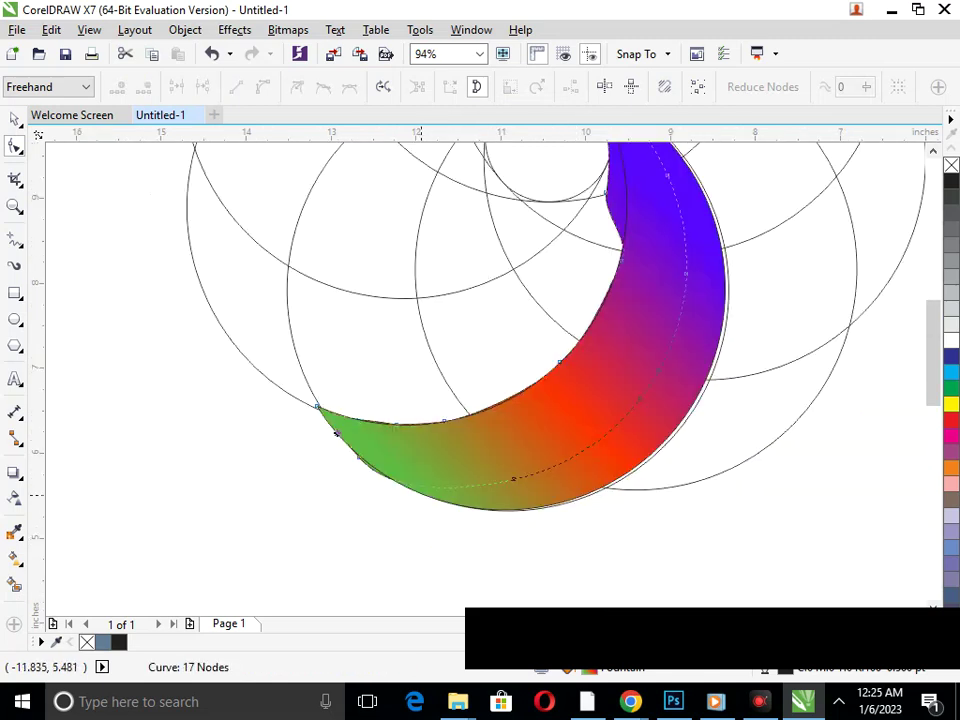
# Adjust the rotated copy's outer-edge node and curve handles near the green tip to follow the front crescent's outer edge.
pyautogui.scroll(6, 400, 466)
pyautogui.moveTo(374, 462); pyautogui.dragTo(378, 463)
pyautogui.press('F3')
pyautogui.press('F2')
pyautogui.moveTo(246, 371); pyautogui.dragTo(441, 489)
pyautogui.moveTo(613, 532); pyautogui.dragTo(513, 436)
pyautogui.scroll(-4, 296, 446)
pyautogui.scroll(5, 360, 460)
pyautogui.moveTo(480, 467); pyautogui.dragTo(566, 531)
pyautogui.scroll(-5, 566, 531)
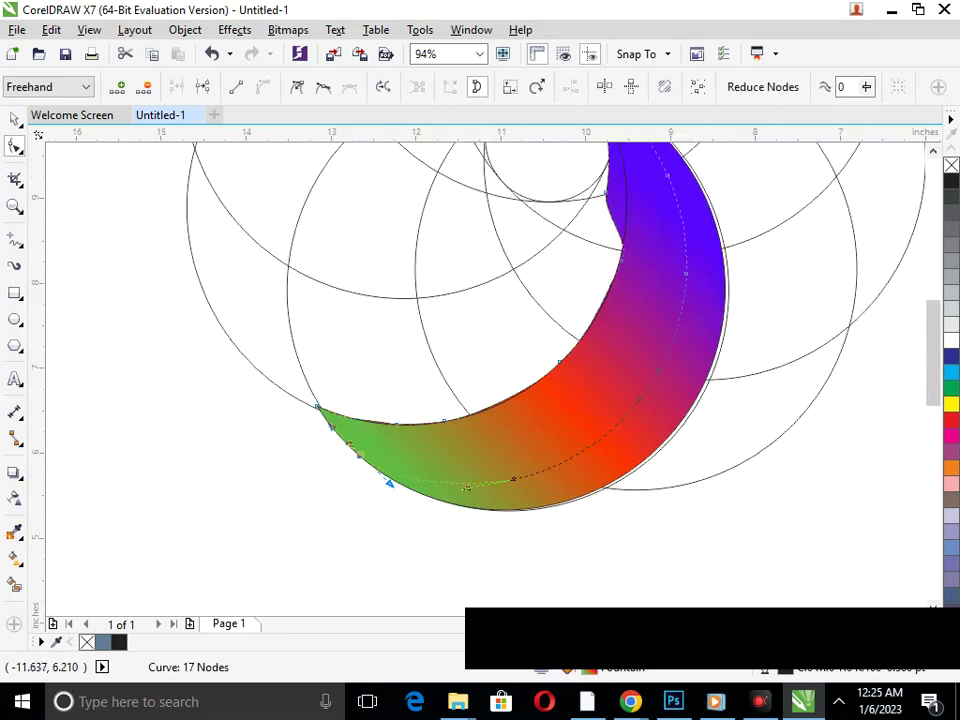
# Pull the rotated copy's bulging inner edge in the blue part onto the front crescent's inner curve.
pyautogui.scroll(-2, 360, 372)
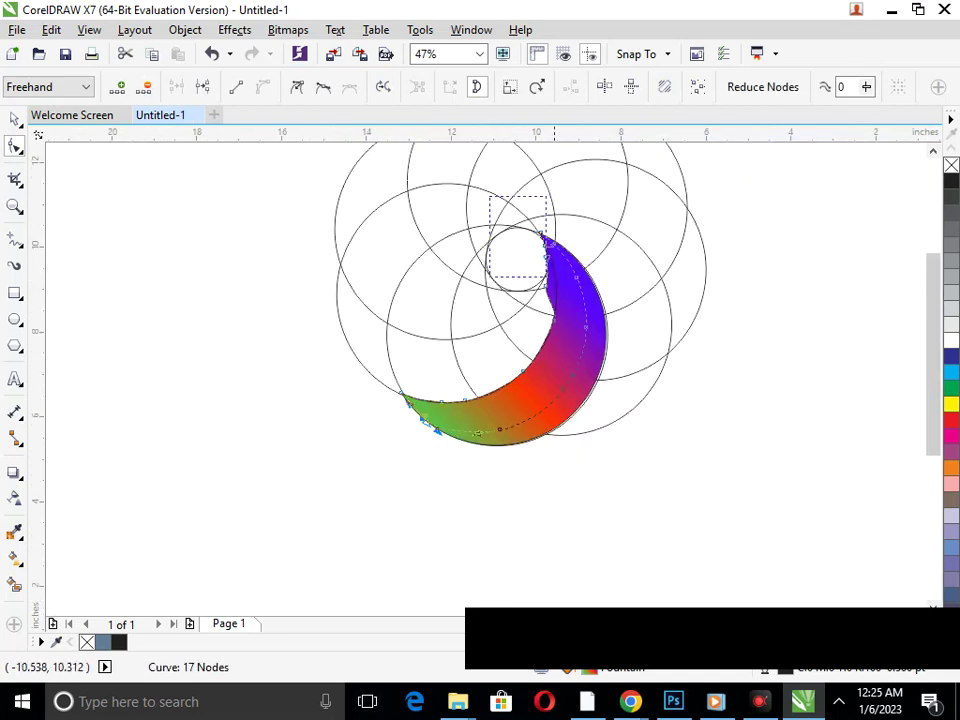
pyautogui.scroll(4, 570, 220)
pyautogui.scroll(-4, 567, 258)
pyautogui.moveTo(497, 208); pyautogui.dragTo(681, 347)
pyautogui.moveTo(347, 379); pyautogui.dragTo(375, 371)
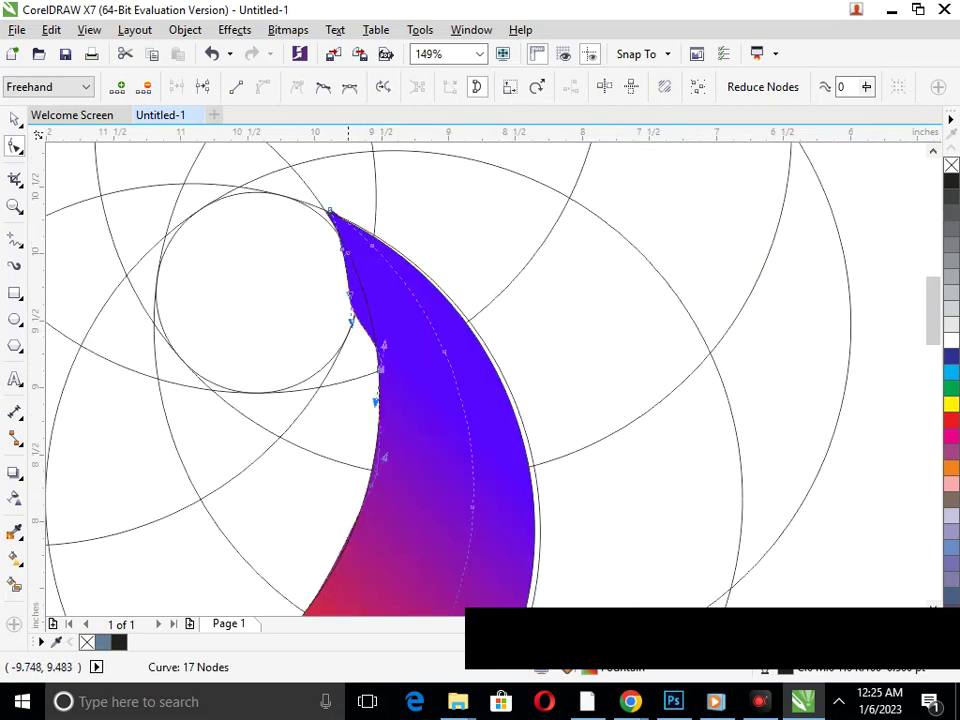
pyautogui.moveTo(350, 296); pyautogui.dragTo(365, 291)
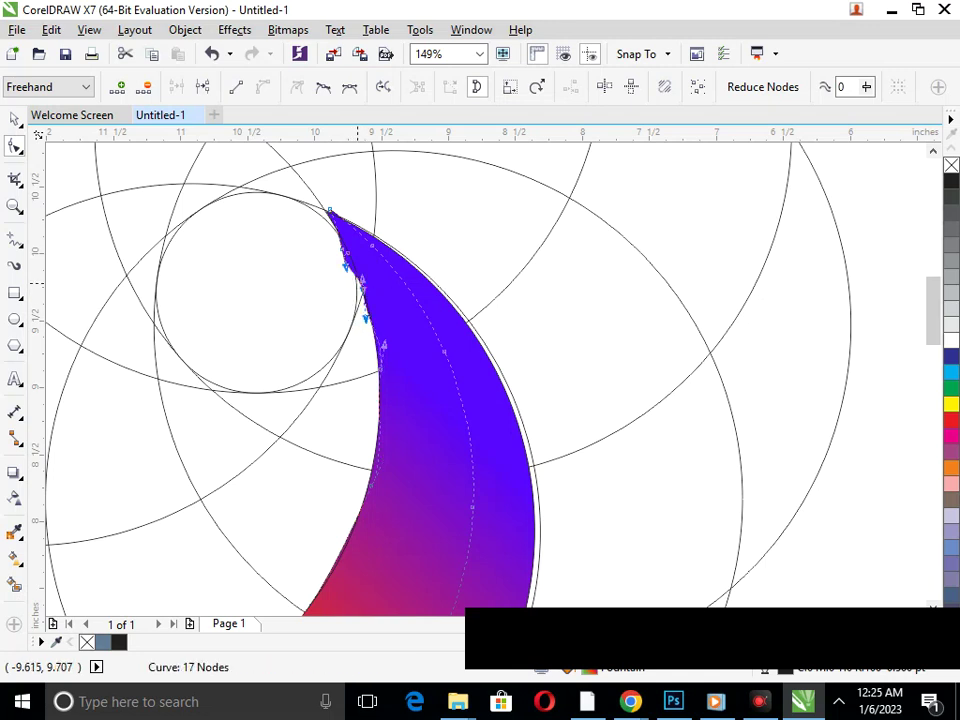
# Move the rotated copy's inner-edge nodes just below the blue tip onto the front crescent's edge.
pyautogui.press('F2')
pyautogui.moveTo(284, 195); pyautogui.dragTo(424, 276)
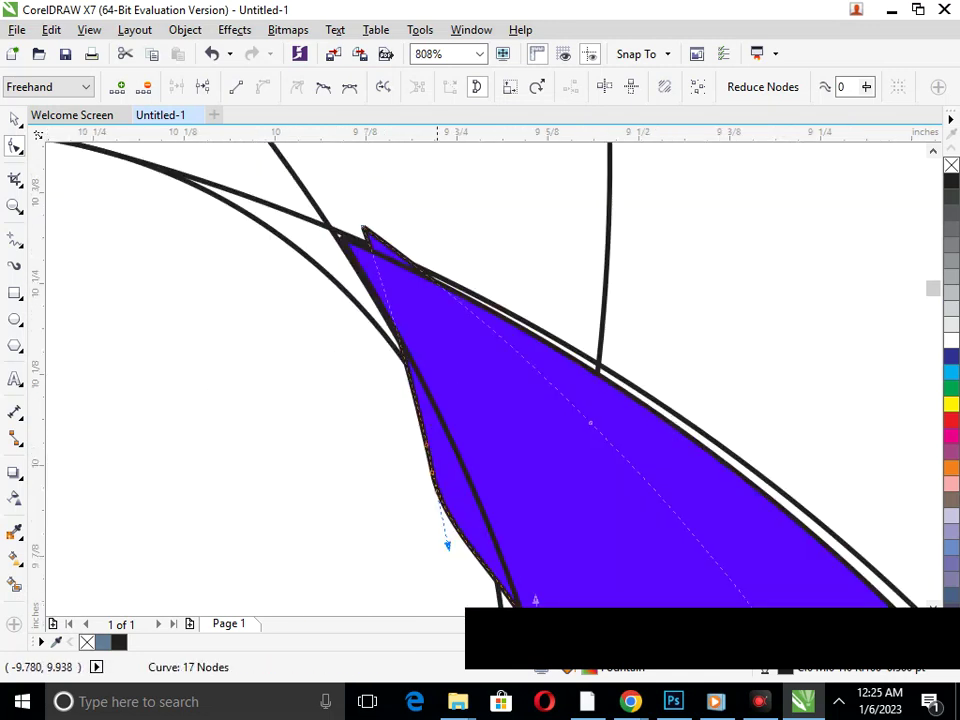
pyautogui.moveTo(440, 470); pyautogui.dragTo(447, 430)
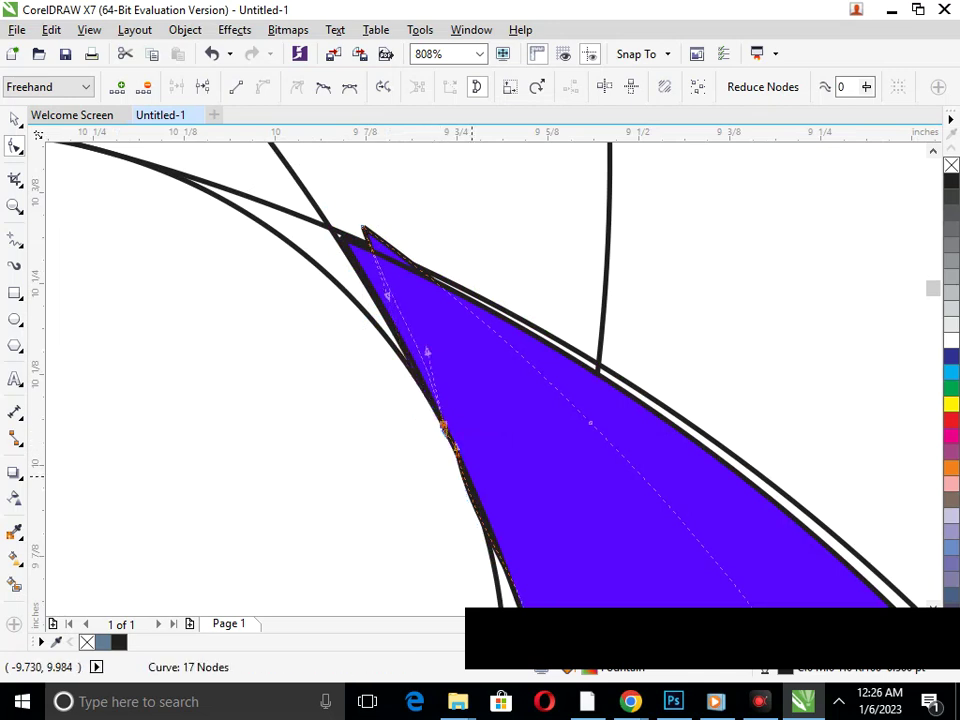
pyautogui.press('F3')
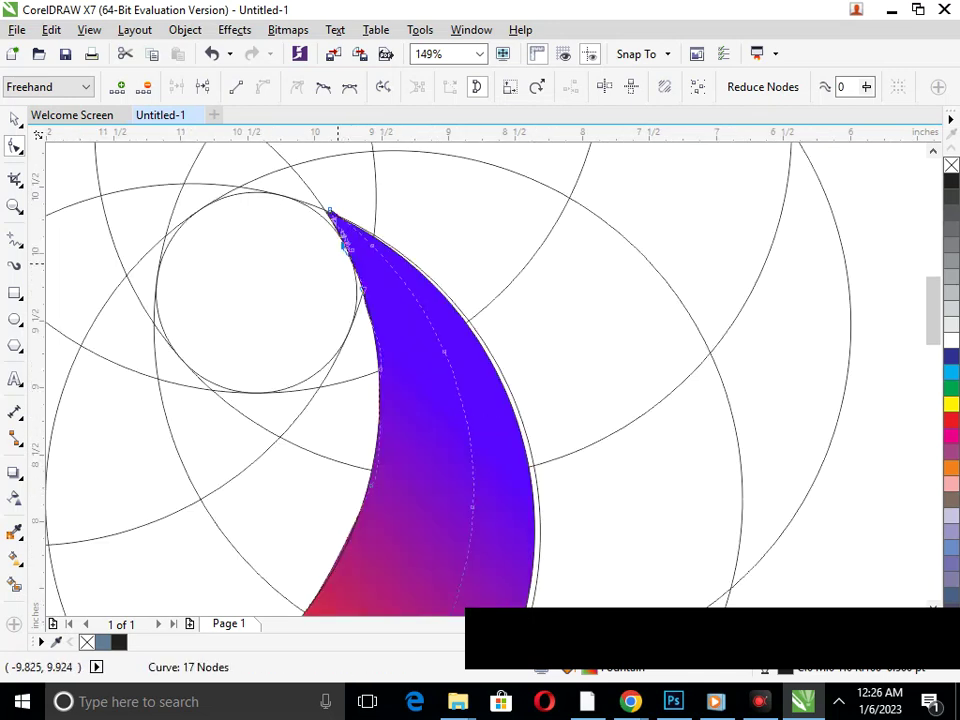
pyautogui.press('F2')
pyautogui.moveTo(354, 263); pyautogui.dragTo(561, 422)
pyautogui.press('F2')
pyautogui.moveTo(163, 204); pyautogui.dragTo(411, 379)
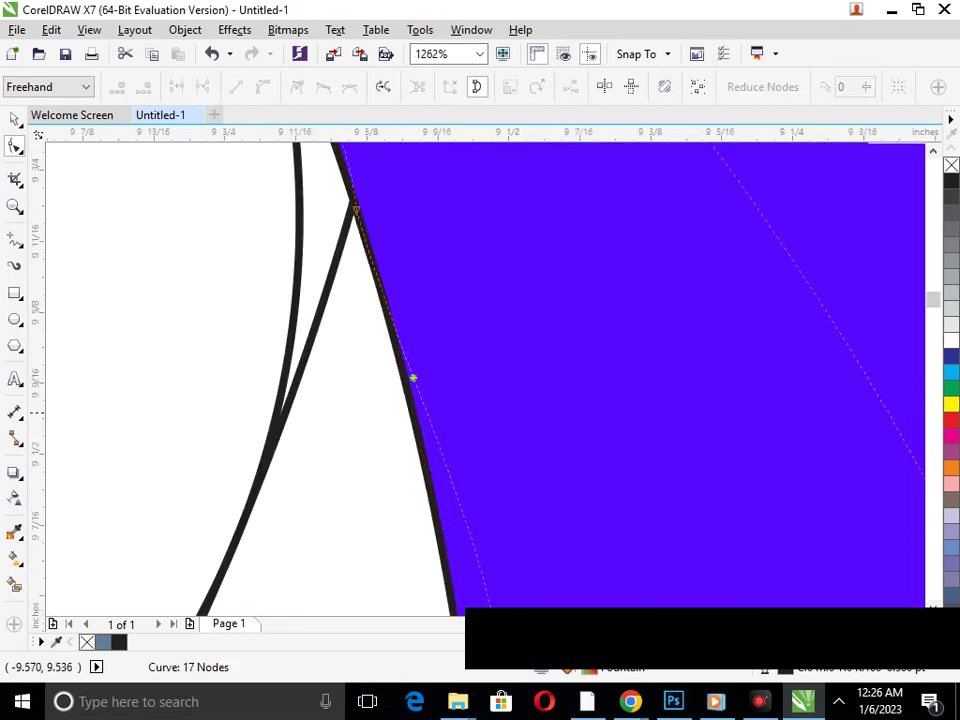
pyautogui.scroll(-3, 413, 378)
pyautogui.scroll(-3, 229, 285)
pyautogui.scroll(-3, 369, 306)
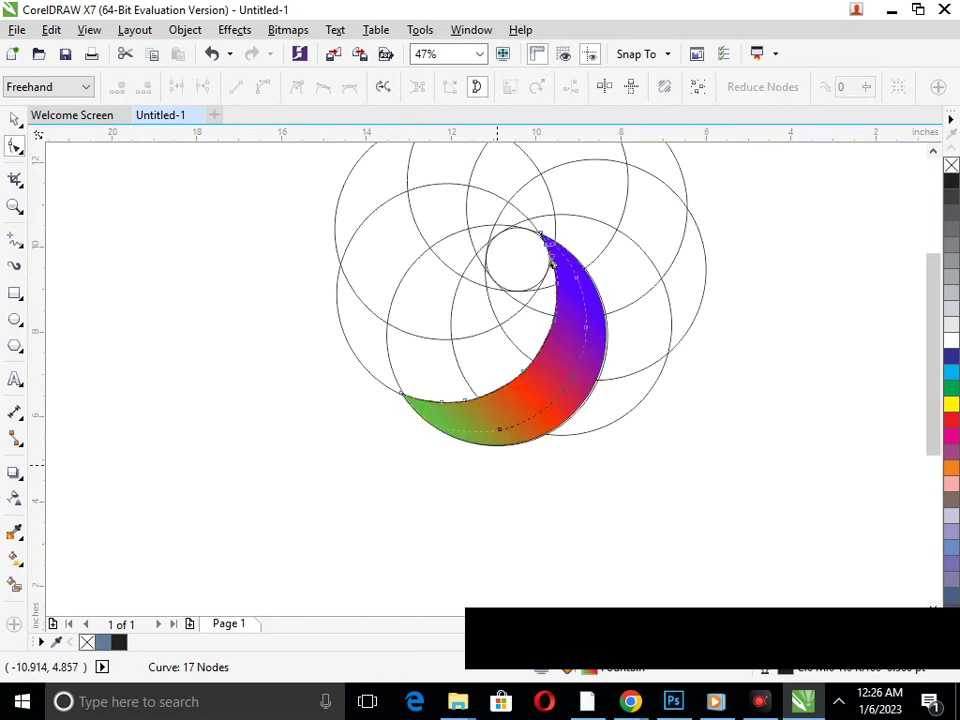
# Send the original front crescent to the back, behind its reshaped rotated copy.
pyautogui.click(15, 118)
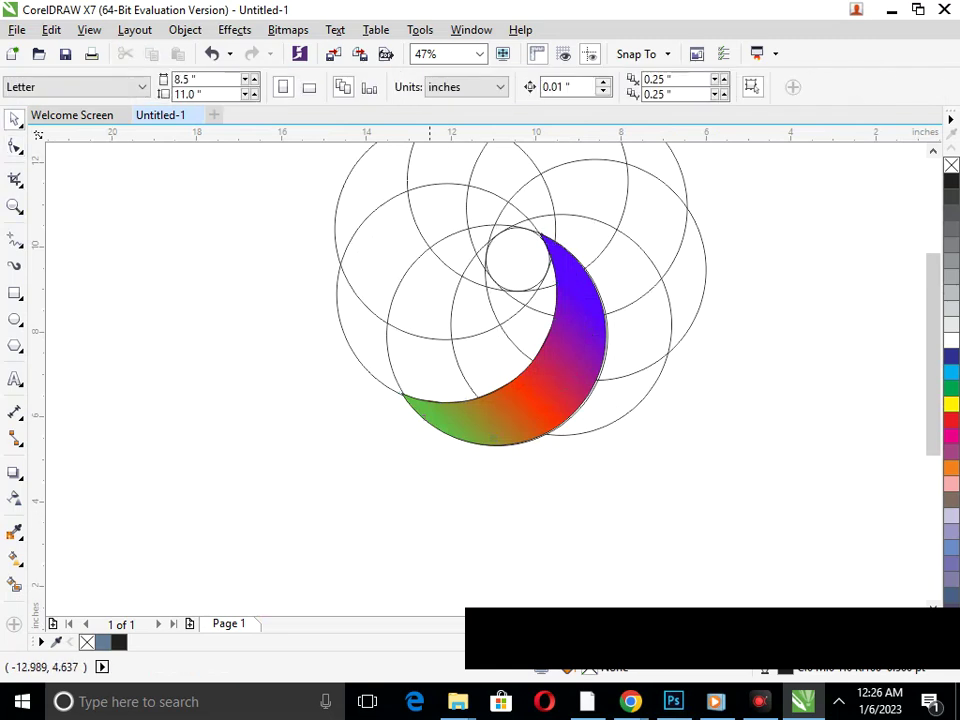
pyautogui.moveTo(521, 436); pyautogui.dragTo(554, 466)
pyautogui.hotkey('ctrl', 'z')
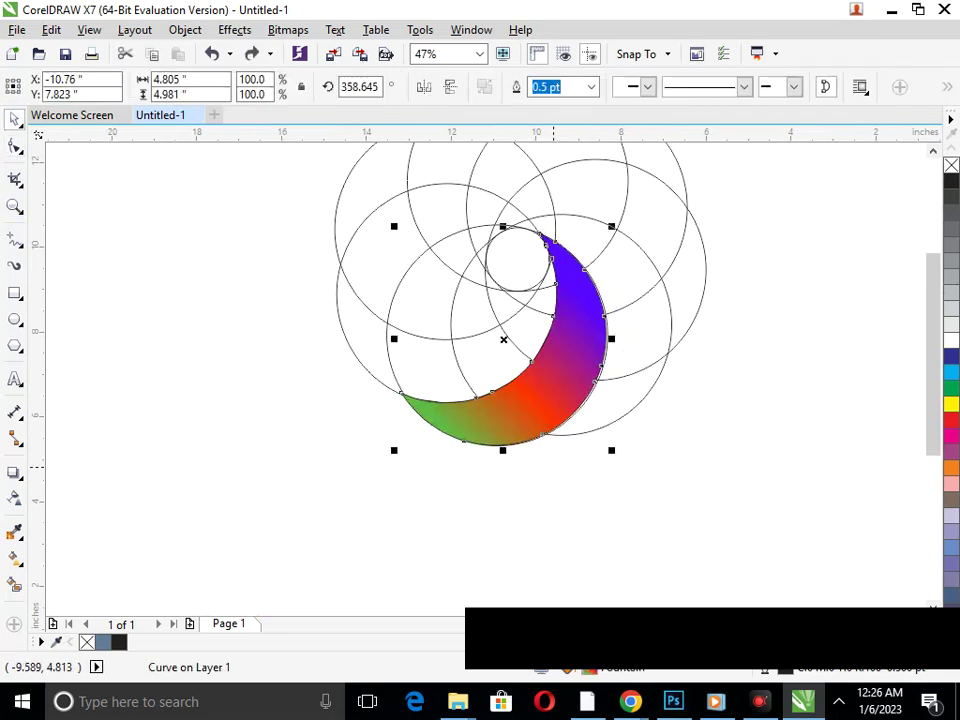
pyautogui.hotkey('shift', 'pagedown')
pyautogui.press('Escape')
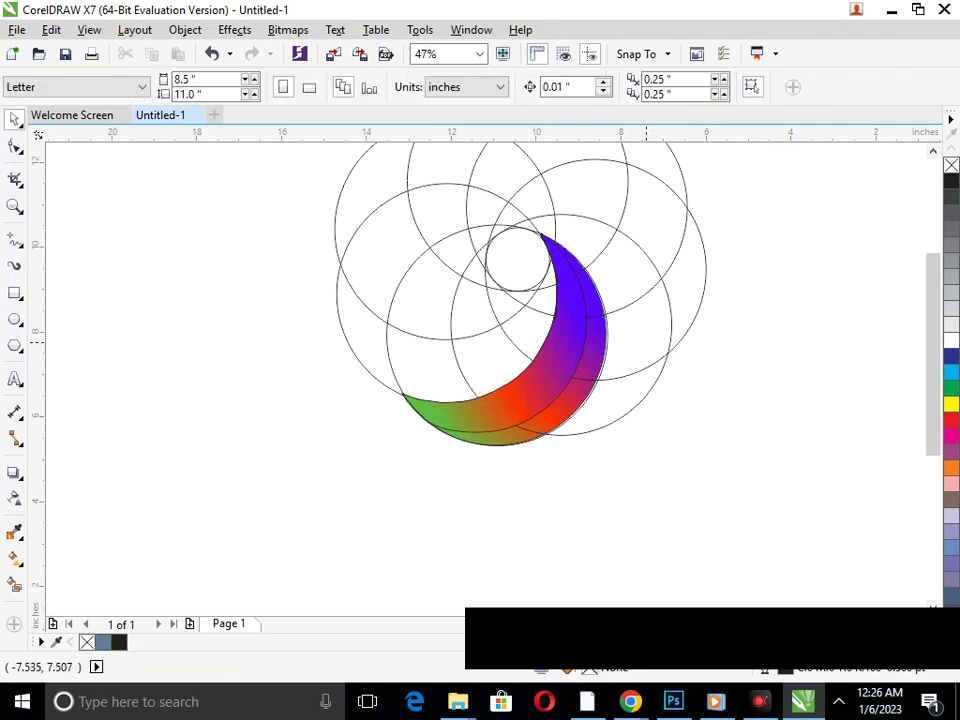
pyautogui.moveTo(603, 363); pyautogui.dragTo(635, 372)
pyautogui.hotkey('ctrl', 'z')
pyautogui.click(608, 498)
pyautogui.click(437, 465)
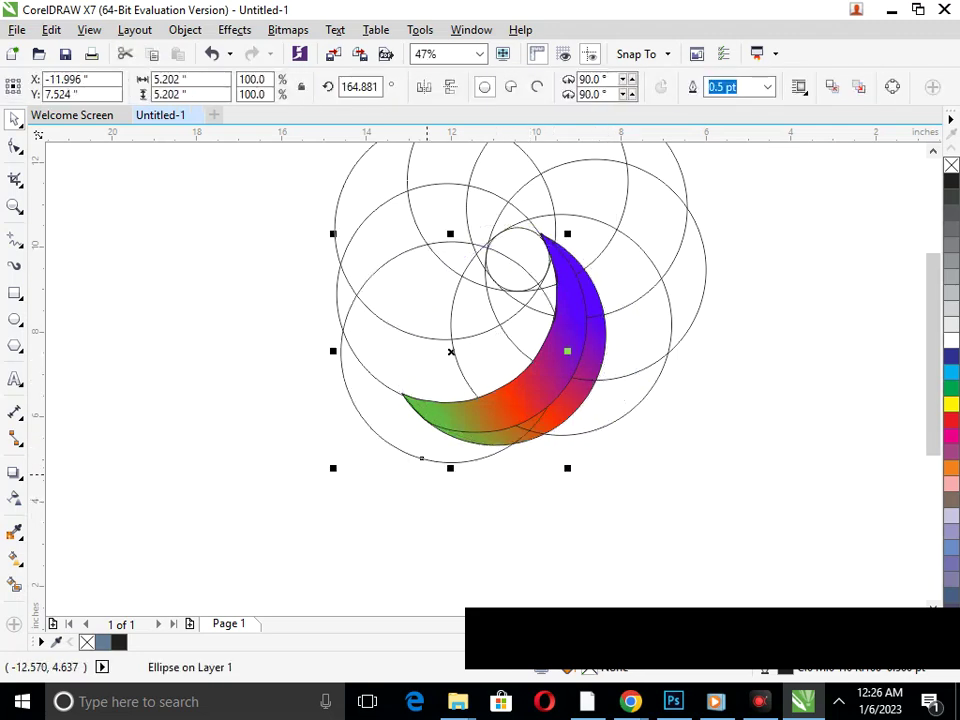
pyautogui.hotkey('ctrl', 'z')
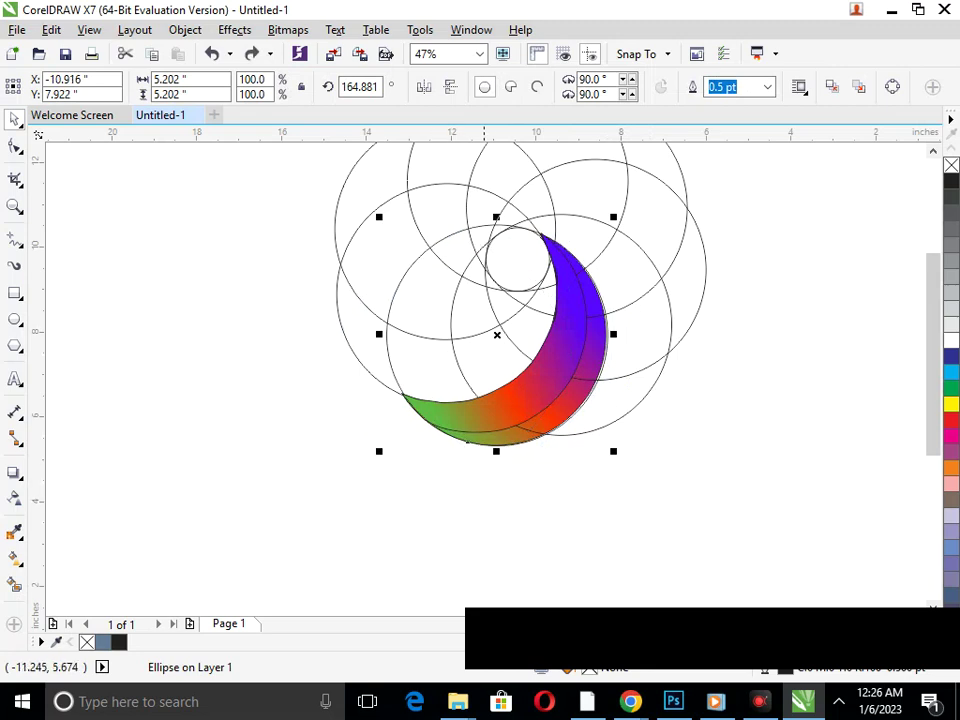
pyautogui.click(504, 500)
pyautogui.moveTo(512, 444); pyautogui.dragTo(454, 482)
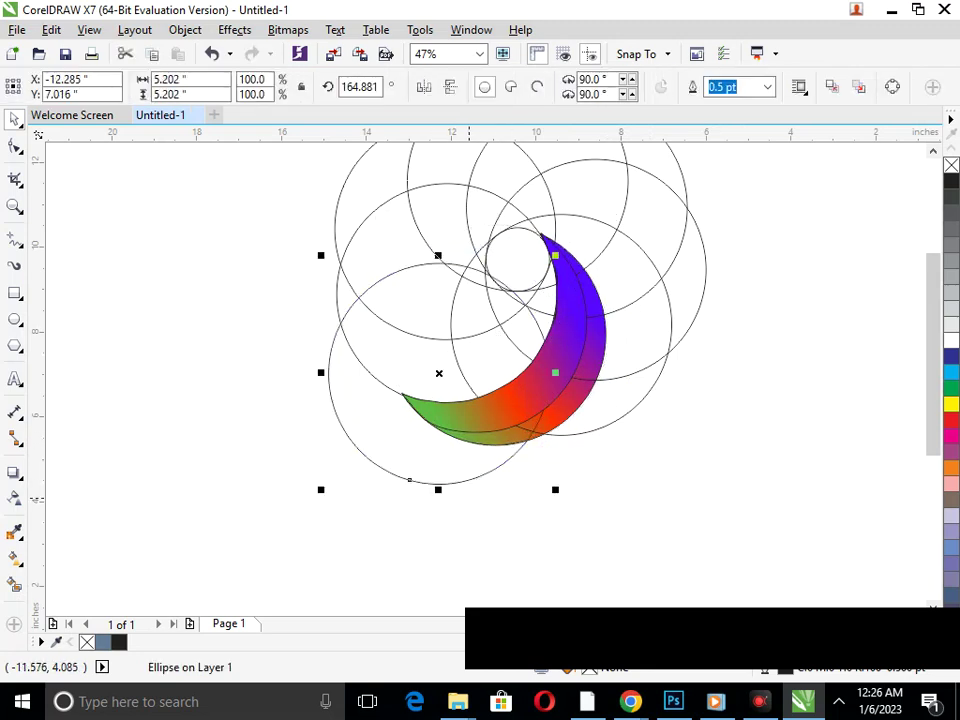
pyautogui.hotkey('ctrl', 'z')
pyautogui.press('Escape')
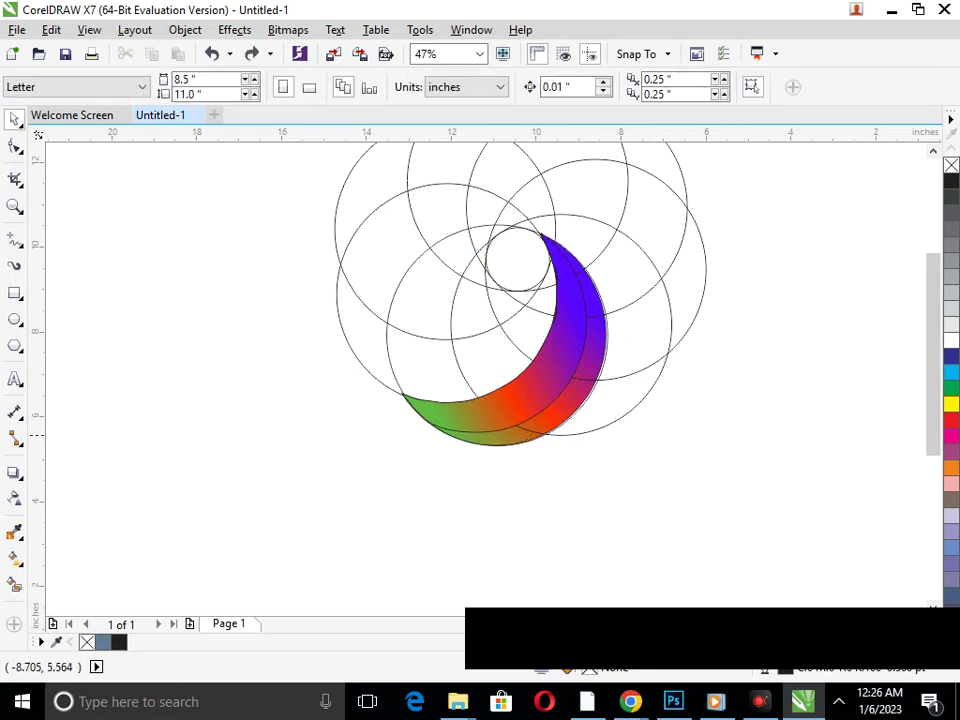
pyautogui.click(615, 426)
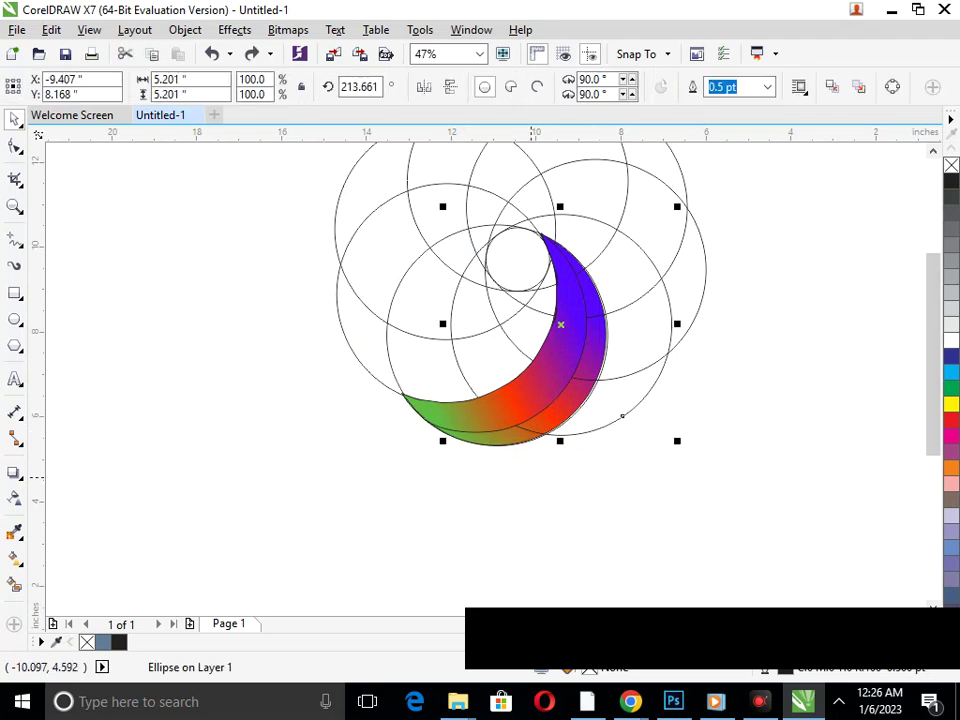
pyautogui.press('Escape')
# Place the reshaped front crescent's rotation centre at the centre of the small circle.
pyautogui.click(490, 413)
pyautogui.click(490, 413)
pyautogui.moveTo(541, 237)
pyautogui.mouseDown()
pyautogui.moveTo(557, 242)
pyautogui.moveTo(517, 259)
pyautogui.mouseUp()
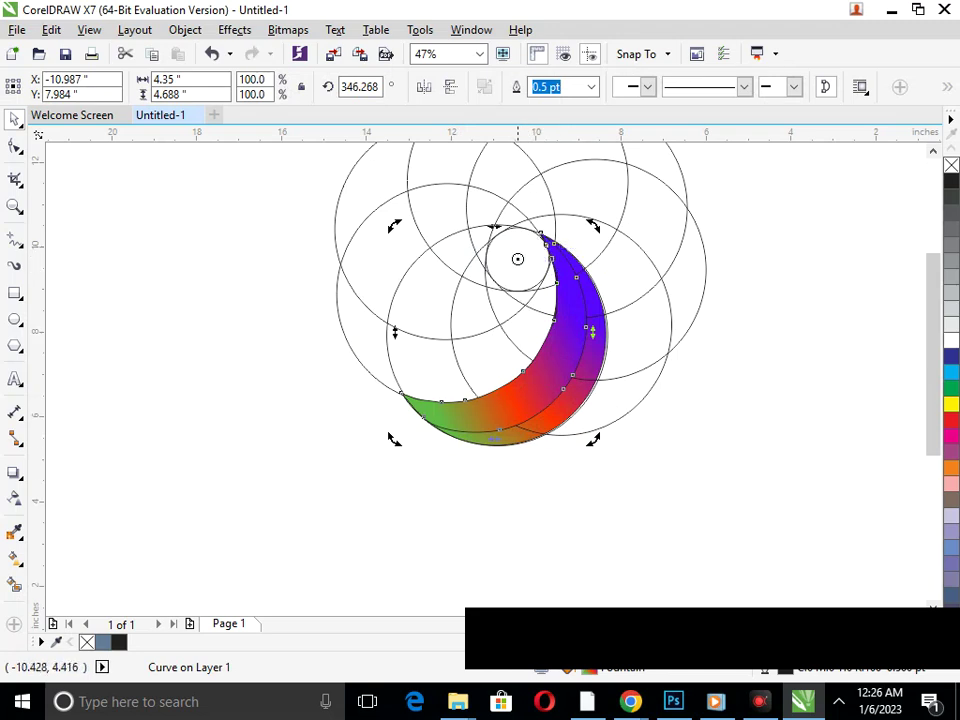
pyautogui.press('Escape')
pyautogui.click(511, 414)
pyautogui.click(511, 414)
pyautogui.click(513, 448)
# Delete all the large construction circles one by one, keeping the small circle and both crescents.
pyautogui.click(573, 434)
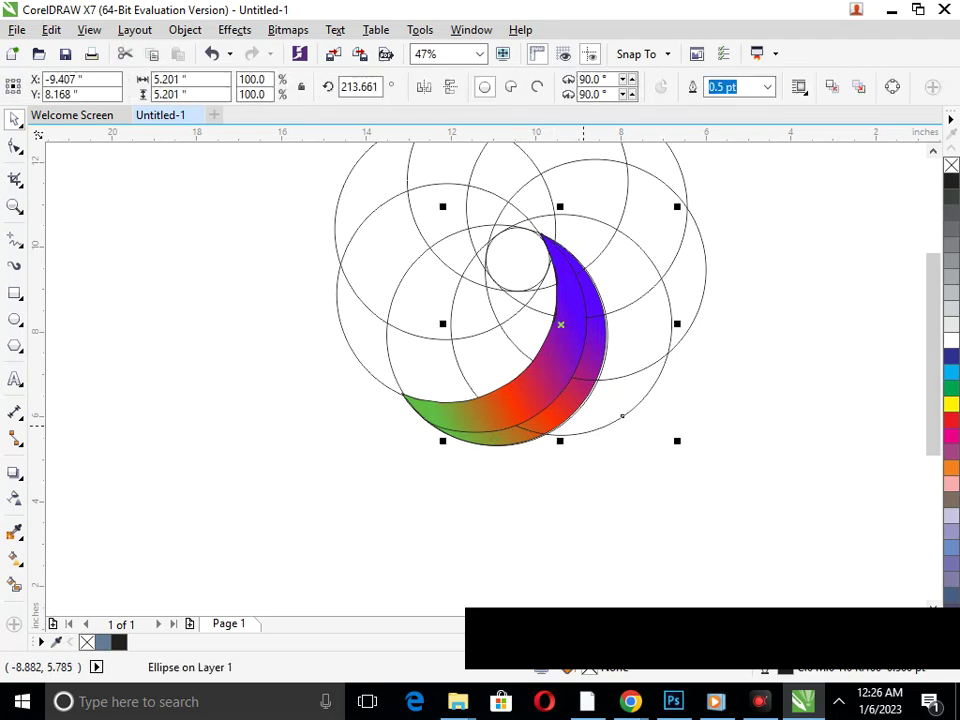
pyautogui.press('Delete')
pyautogui.click(627, 374)
pyautogui.press('Delete')
pyautogui.click(640, 298)
pyautogui.press('Delete')
pyautogui.click(601, 254)
pyautogui.press('Delete')
pyautogui.click(554, 219)
pyautogui.press('Delete')
pyautogui.click(430, 249)
pyautogui.press('Delete')
pyautogui.click(379, 208)
pyautogui.press('Delete')
# Move both crescents and the small circle together about 7.8 inches left and 1.5 inches up, farther from the page.
pyautogui.press('F2')
pyautogui.moveTo(220, 165)
pyautogui.mouseDown()
pyautogui.moveTo(563, 310)
pyautogui.moveTo(686, 509)
pyautogui.mouseUp()
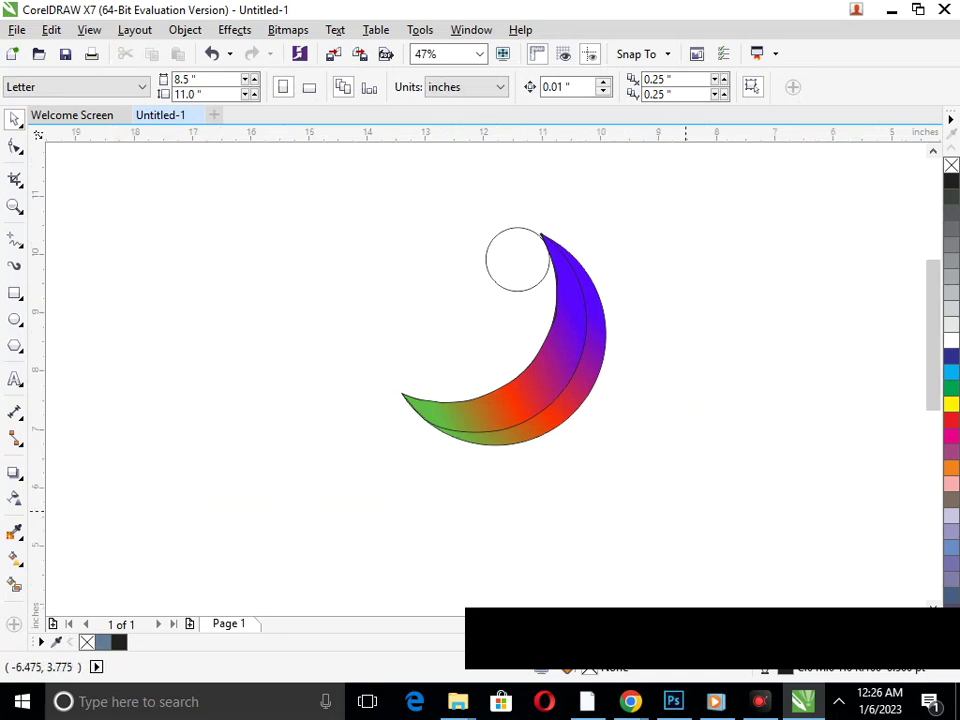
pyautogui.press('F2')
pyautogui.click(638, 487)
pyautogui.click(488, 375)
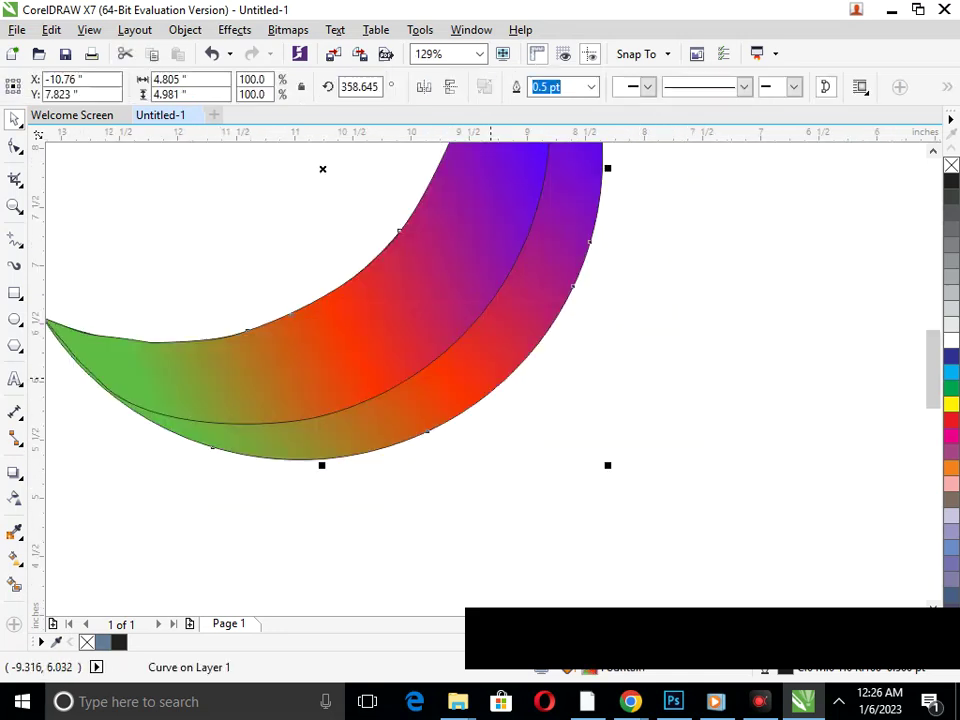
pyautogui.scroll(-2, 515, 416)
pyautogui.scroll(-2, 470, 310)
pyautogui.moveTo(294, 229); pyautogui.dragTo(560, 406)
pyautogui.moveTo(485, 367); pyautogui.dragTo(256, 324)
pyautogui.click(333, 525)
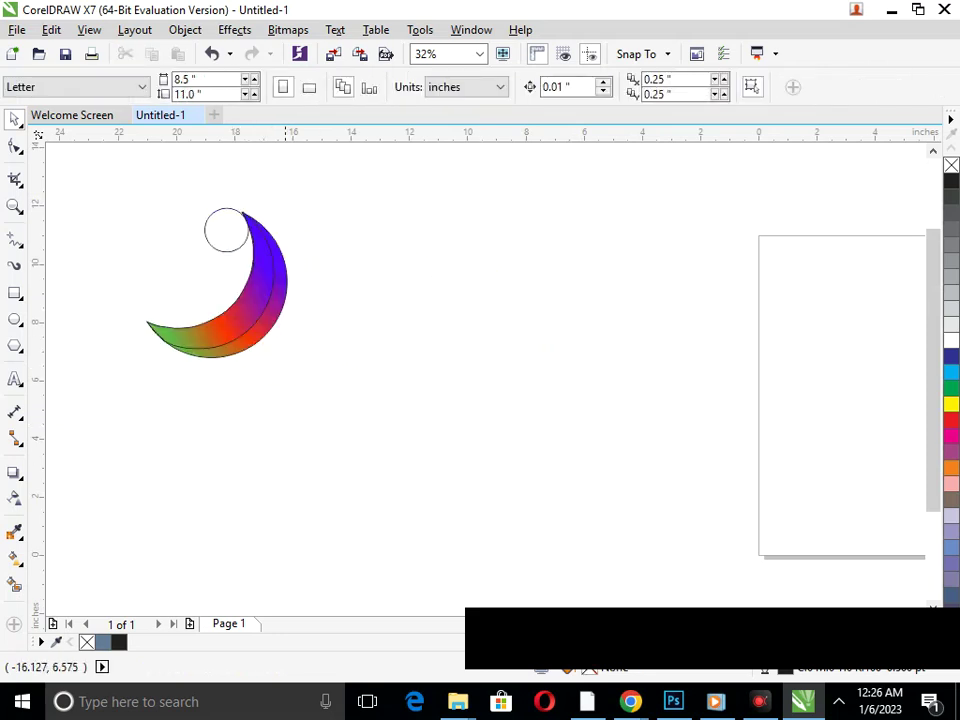
pyautogui.click(262, 323)
pyautogui.moveTo(255, 334); pyautogui.dragTo(296, 374)
pyautogui.hotkey('ctrl', 'z')
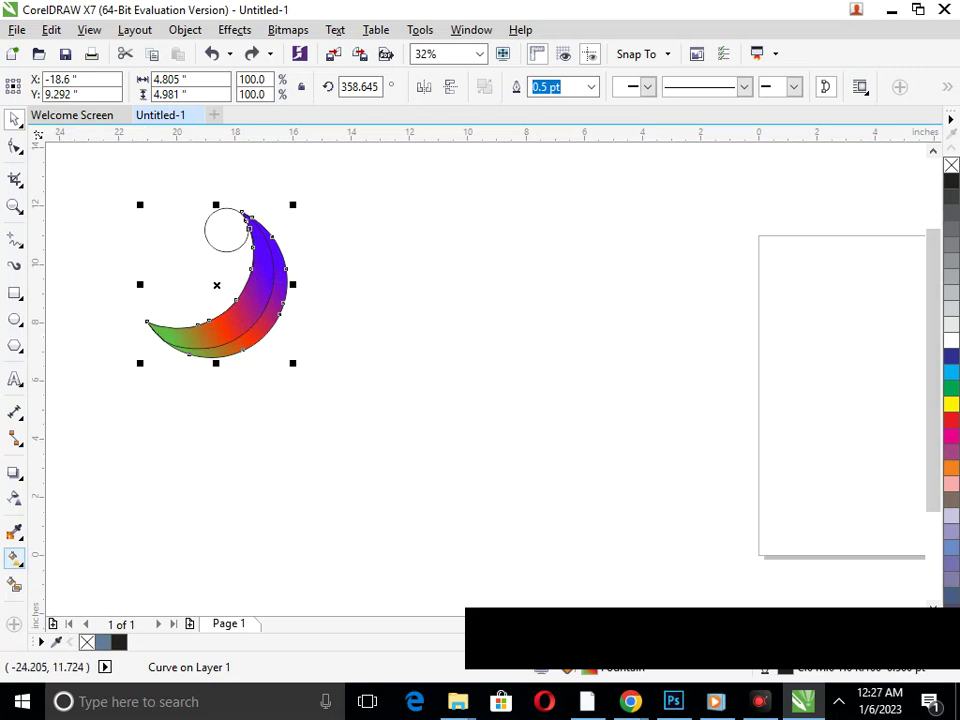
pyautogui.click(180, 413)
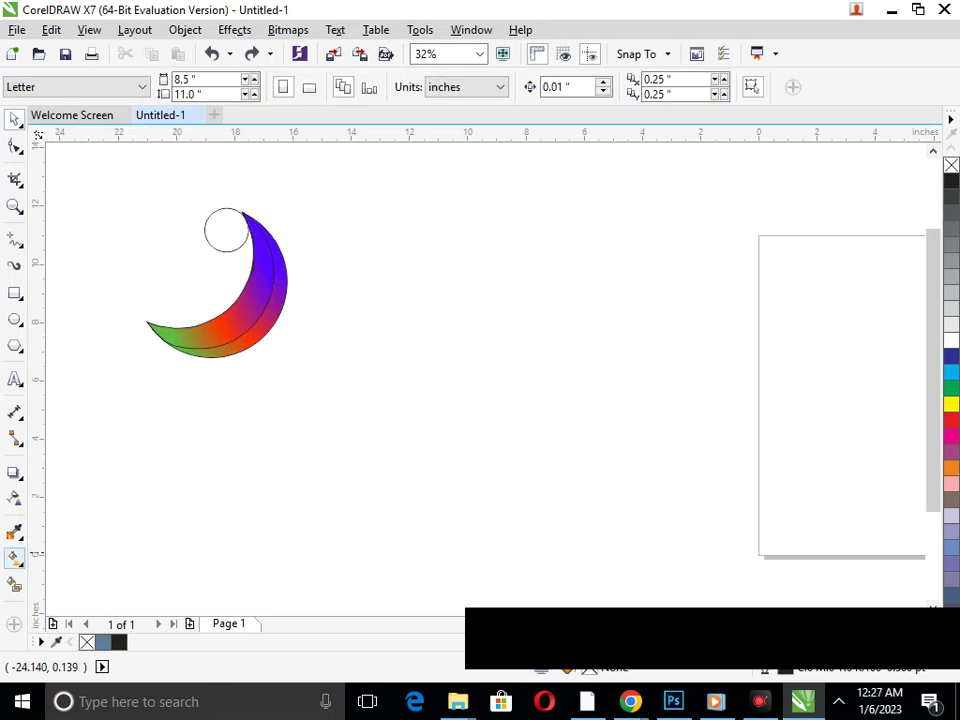
# With the Interactive Fill tool, redirect the rear crescent's gradient to start green on its right outer edge and end violet near the lower edge.
pyautogui.click(20, 537)
pyautogui.click(20, 563)
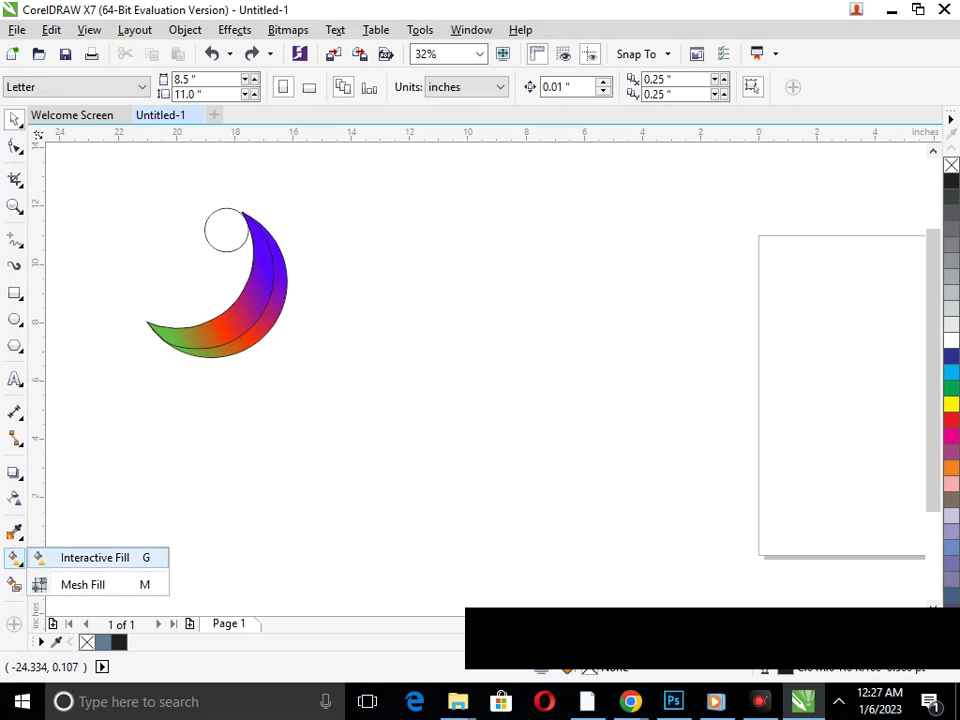
pyautogui.click(94, 558)
pyautogui.click(231, 297)
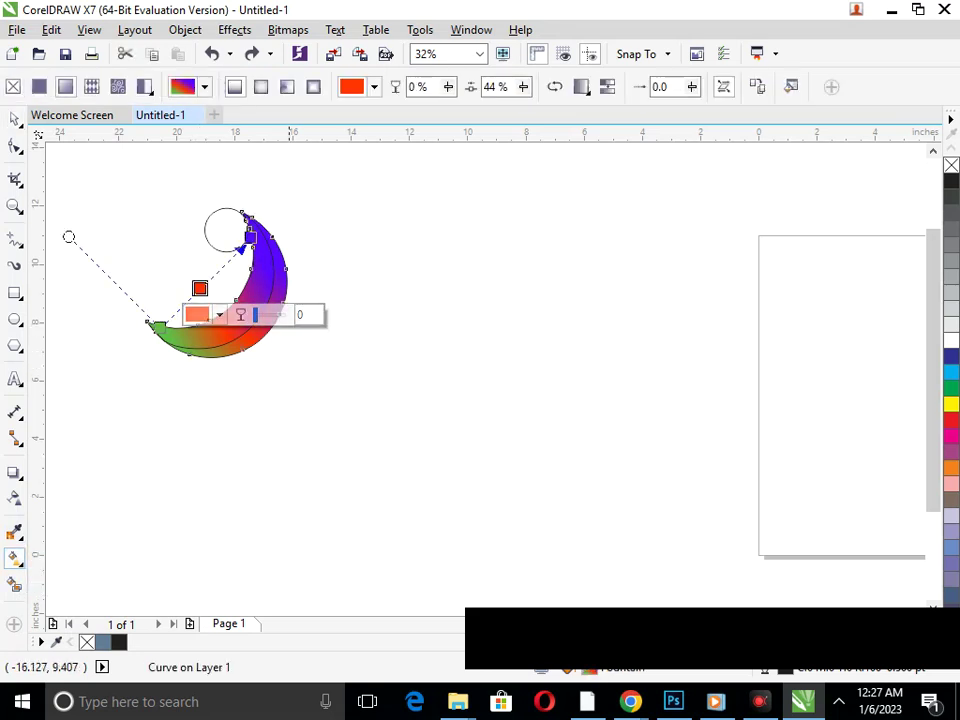
pyautogui.moveTo(68, 237); pyautogui.dragTo(370, 364)
# Change the rear crescent's violet end colour to the dark brown PANTONE solid coated swatch (C33 M80 Y100 K39).
pyautogui.click(189, 354)
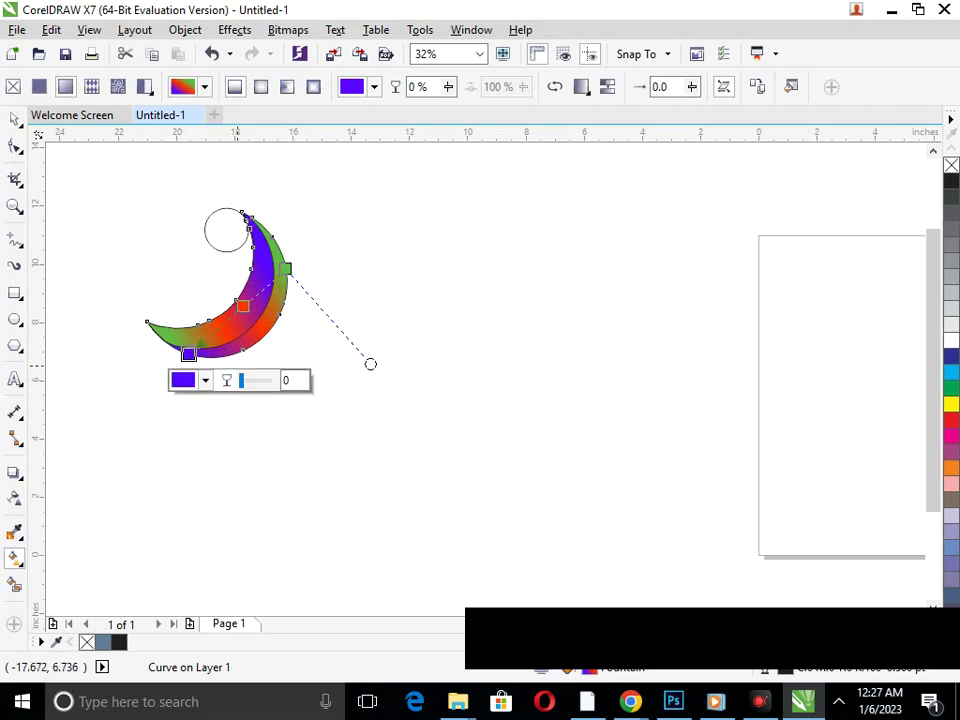
pyautogui.click(204, 381)
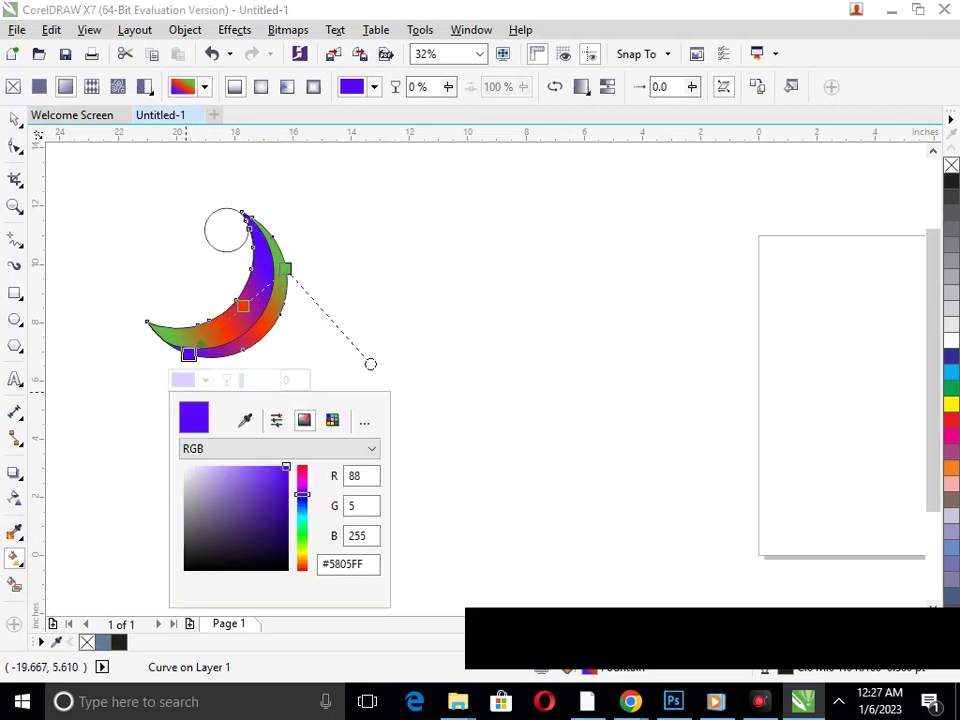
pyautogui.click(302, 545)
pyautogui.click(273, 502)
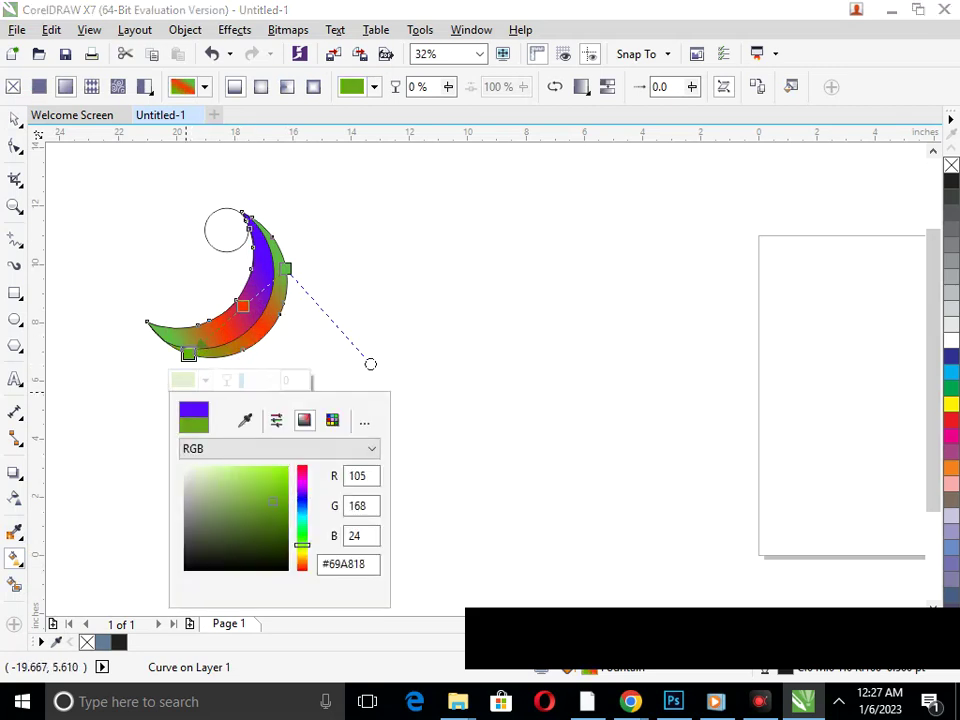
pyautogui.click(332, 420)
pyautogui.click(327, 506)
pyautogui.moveTo(327, 506)
pyautogui.mouseDown()
pyautogui.moveTo(327, 491)
pyautogui.moveTo(327, 569)
pyautogui.mouseUp()
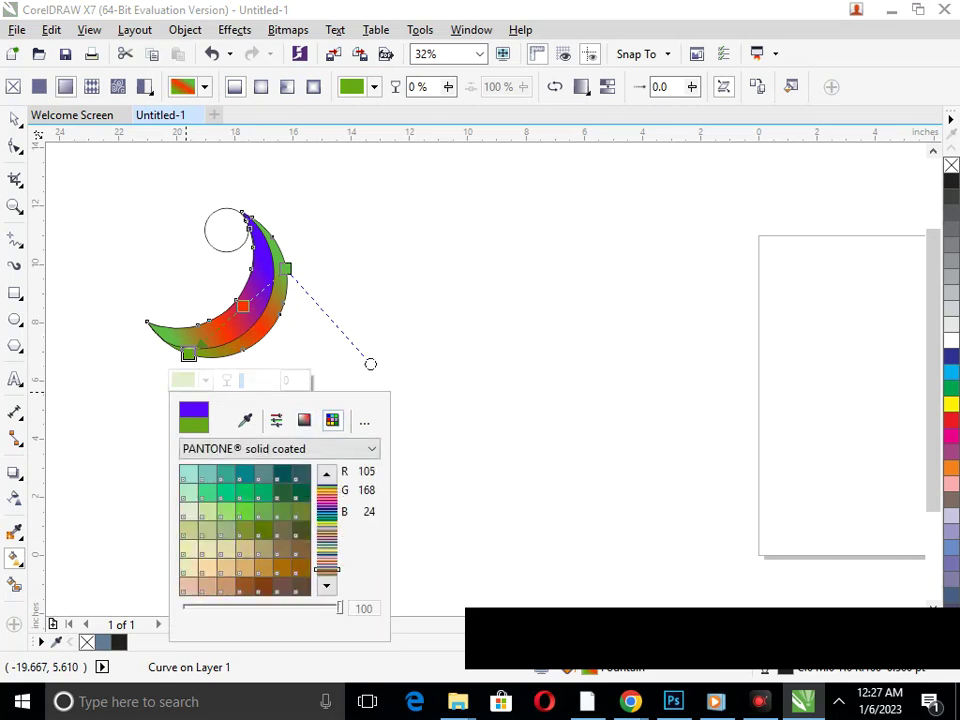
pyautogui.click(264, 586)
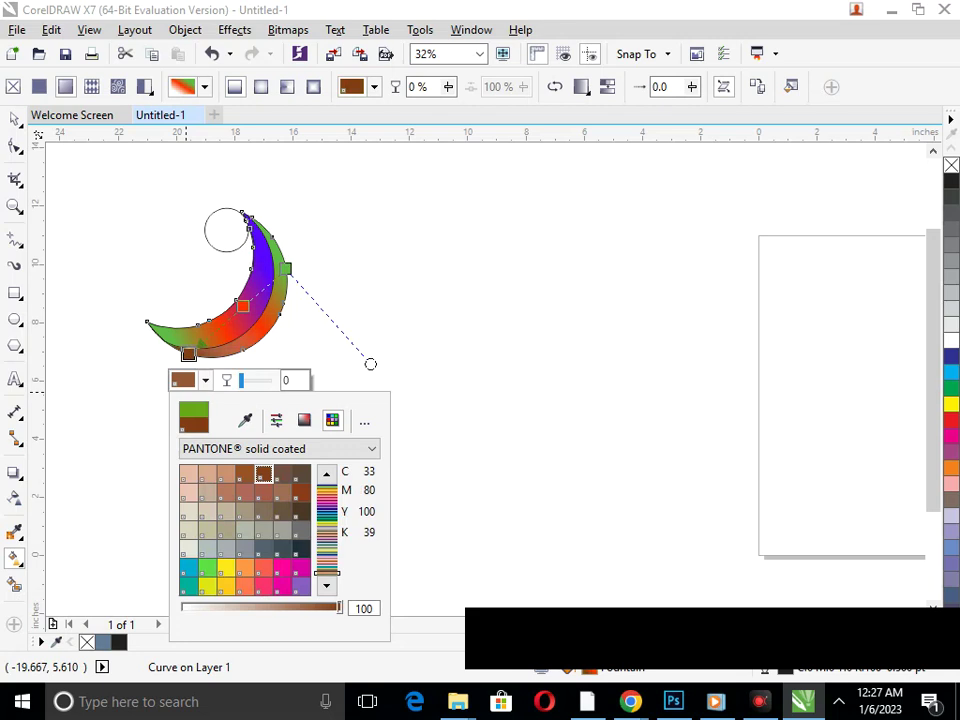
# Move the rear crescent's green gradient start near its upper tip and recolour it light blue (C61 M0 Y3 K0).
pyautogui.click(286, 268)
pyautogui.moveTo(287, 268); pyautogui.dragTo(274, 222)
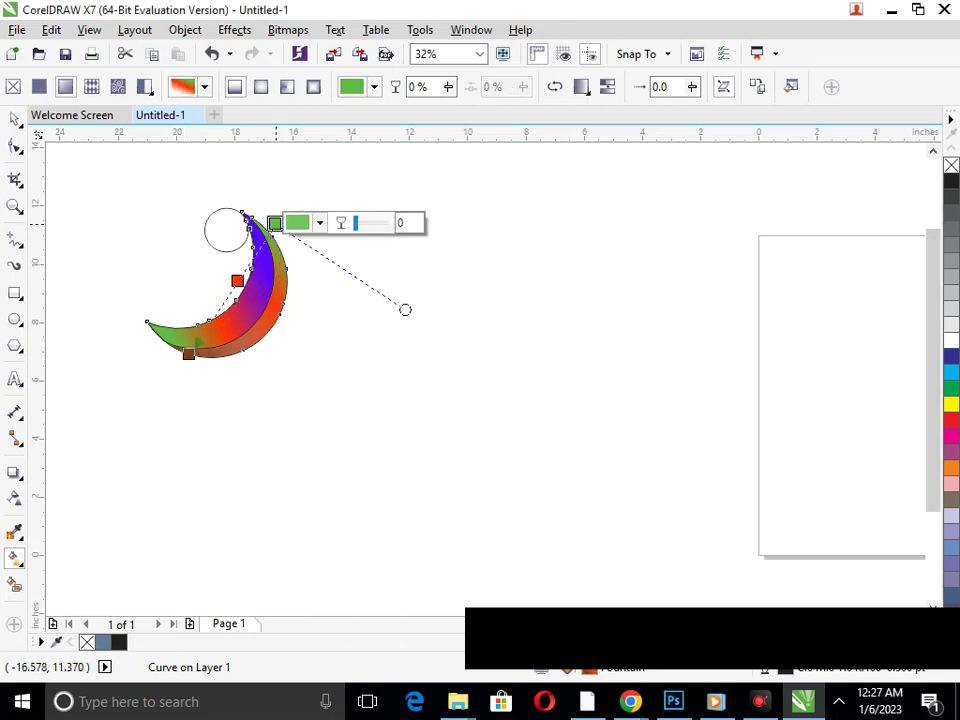
pyautogui.click(318, 223)
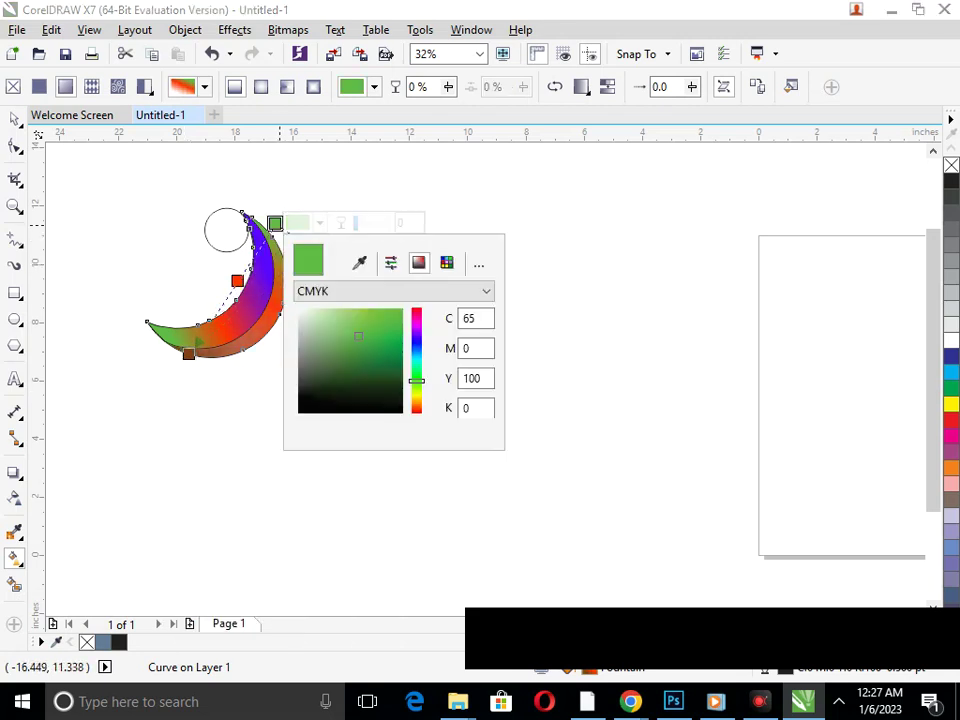
pyautogui.click(417, 407)
pyautogui.click(392, 310)
pyautogui.click(417, 370)
pyautogui.click(398, 310)
pyautogui.moveTo(416, 370); pyautogui.dragTo(416, 357)
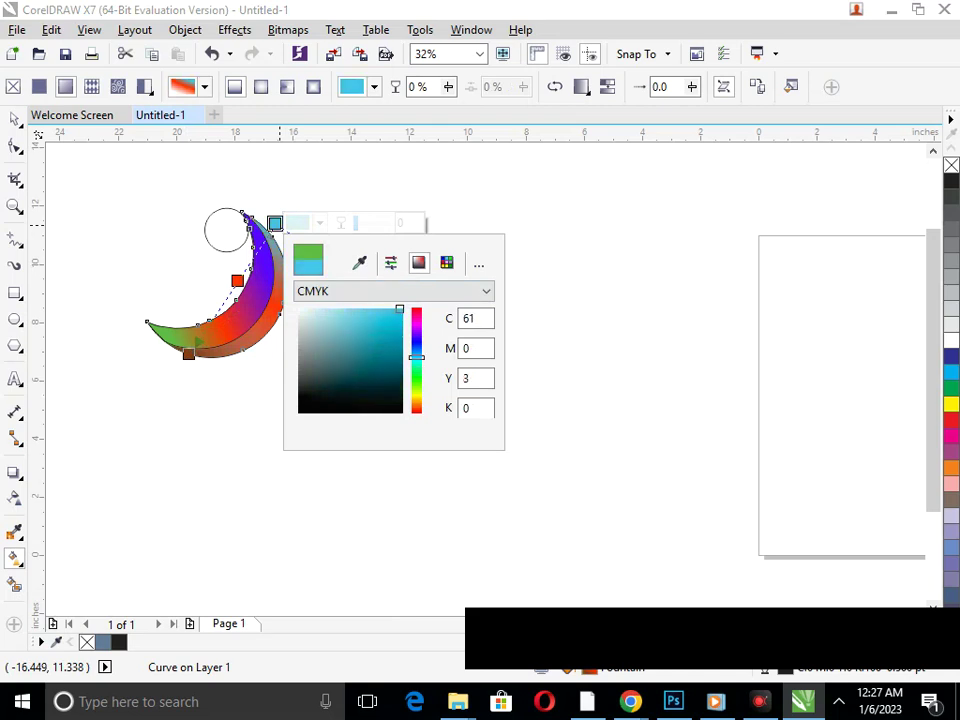
# Replace the rear crescent's red middle gradient stop with a black stop at 52%.
pyautogui.click(258, 317)
pyautogui.doubleClick(233, 287)
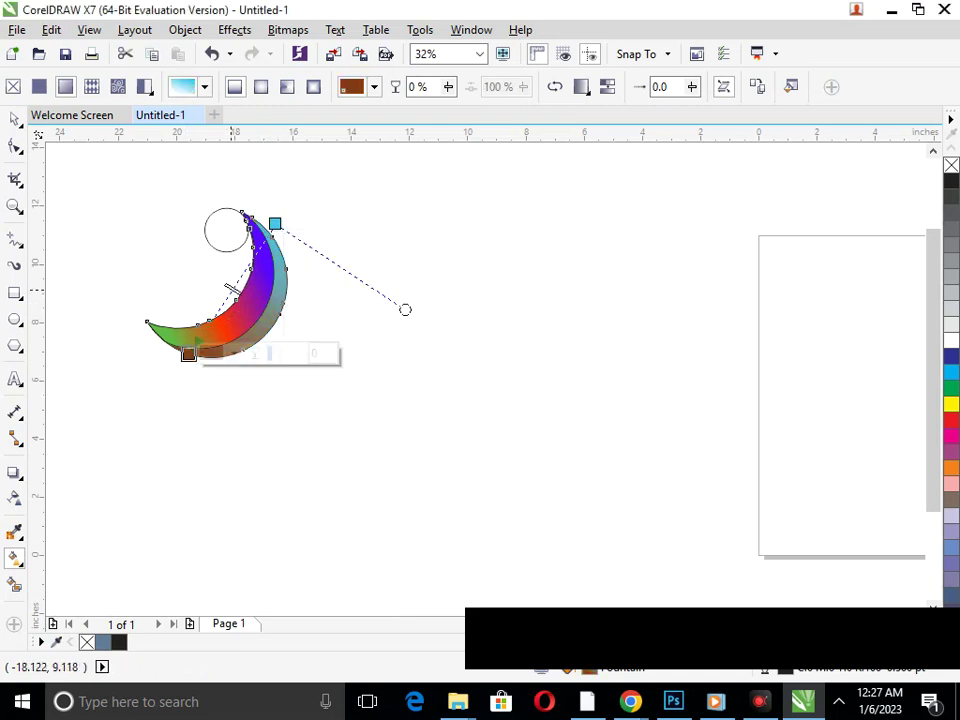
pyautogui.scroll(4, 231, 289)
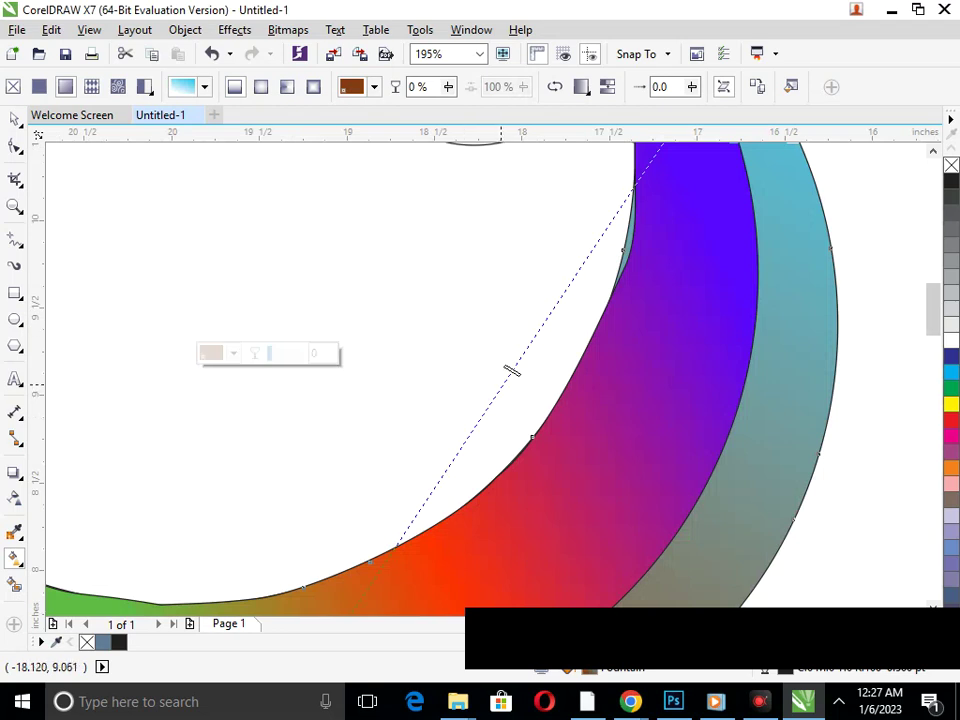
pyautogui.doubleClick(501, 385)
pyautogui.click(545, 385)
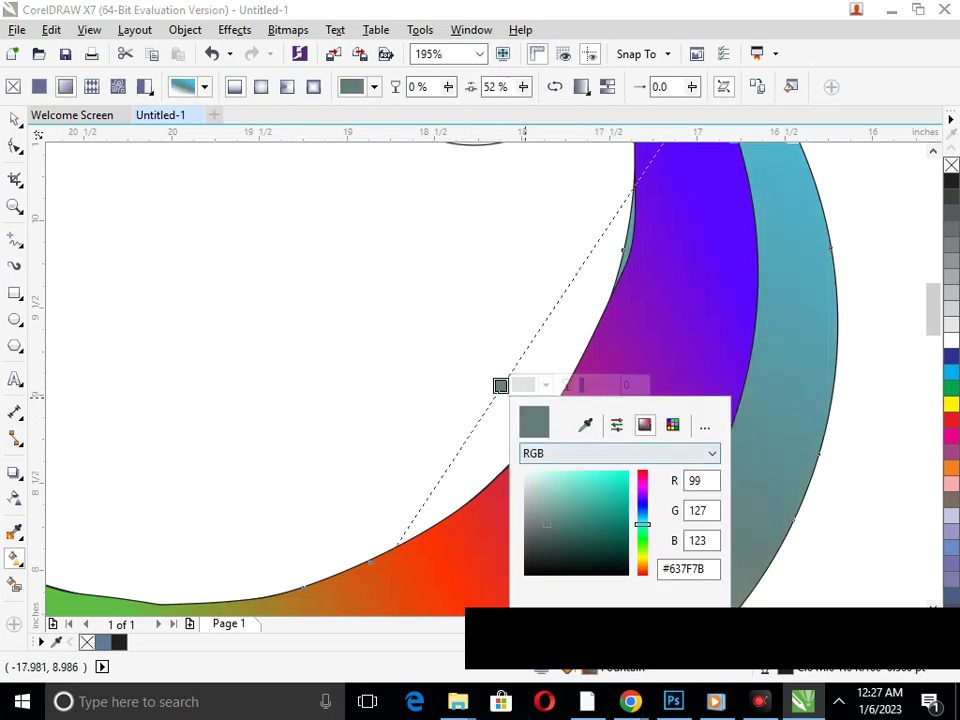
pyautogui.click(524, 574)
pyautogui.click(391, 441)
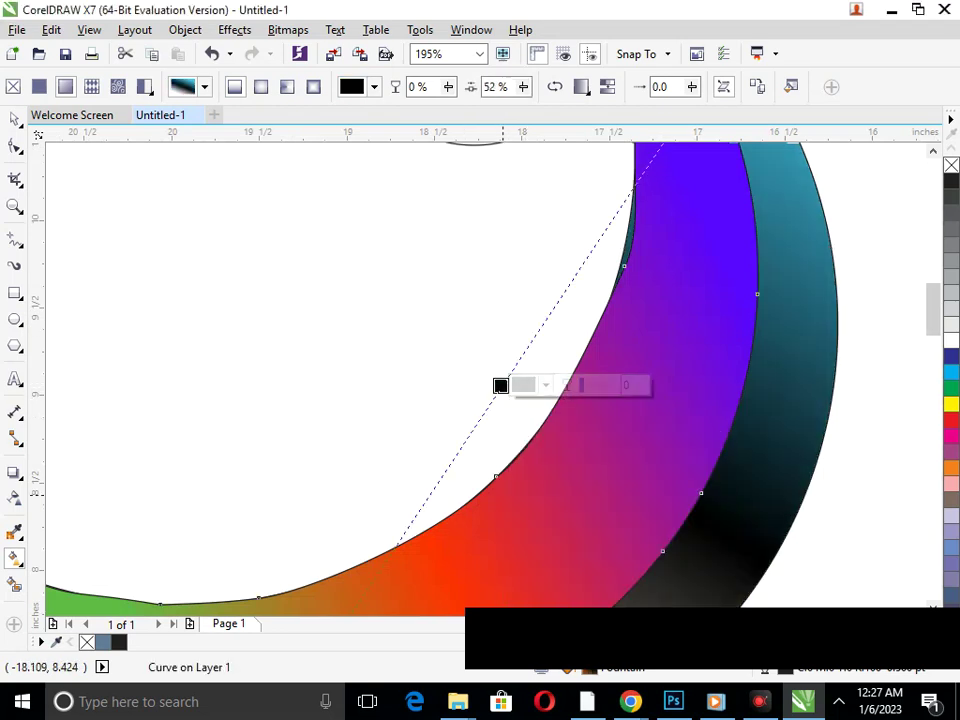
pyautogui.rightClick(504, 495)
pyautogui.doubleClick(15, 119)
pyautogui.click(350, 404)
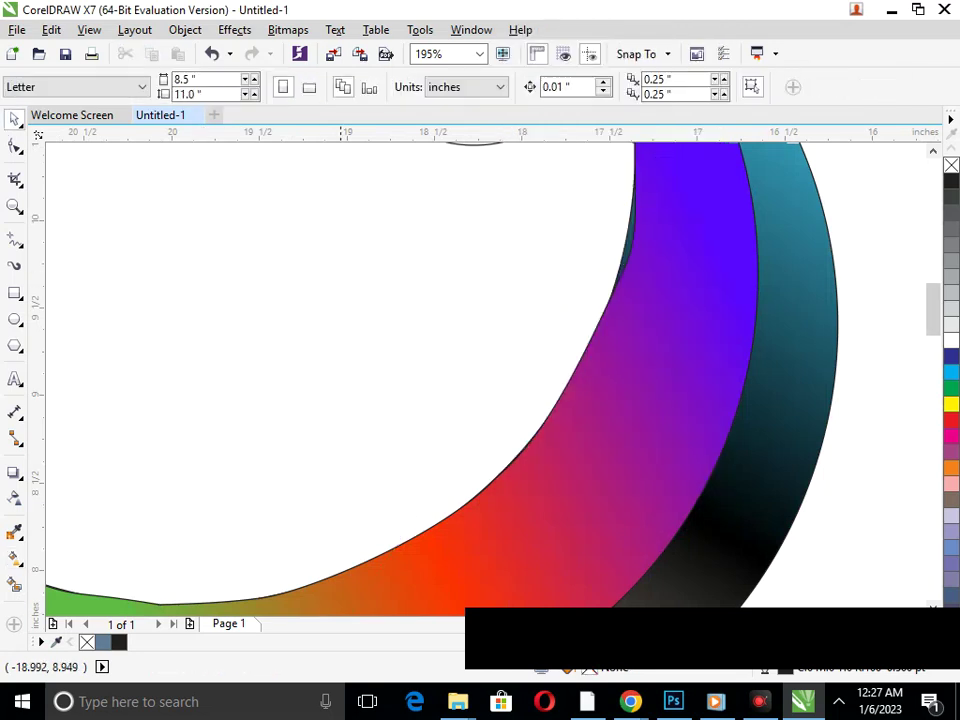
pyautogui.press('F3')
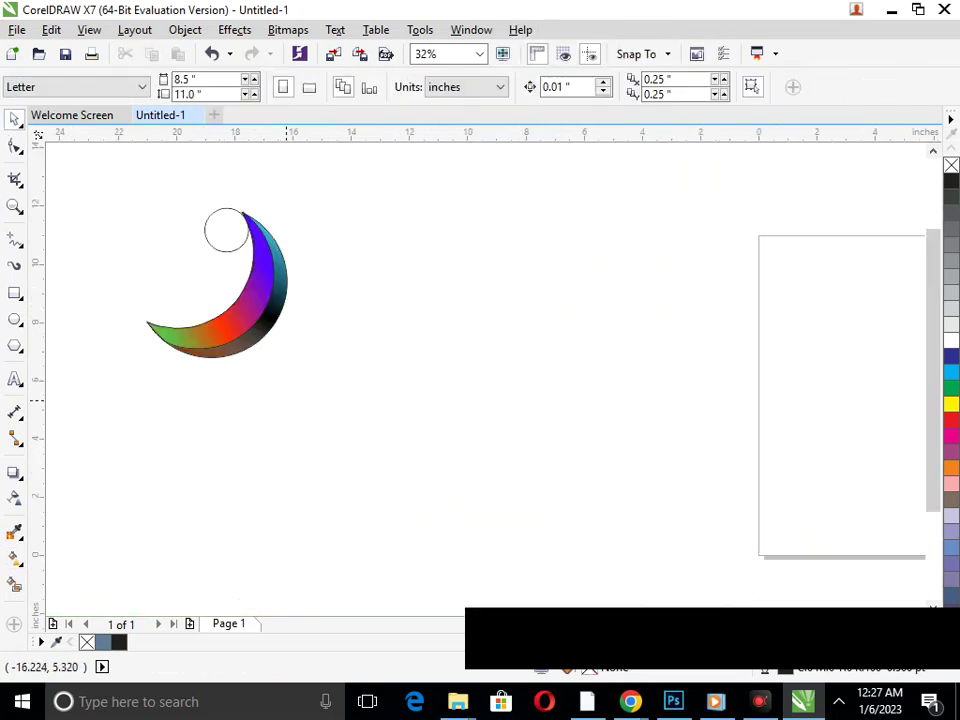
# With the Interactive Fill tool, recolour the rear crescent's middle gradient stop to blue #0A47FF.
pyautogui.click(282, 338)
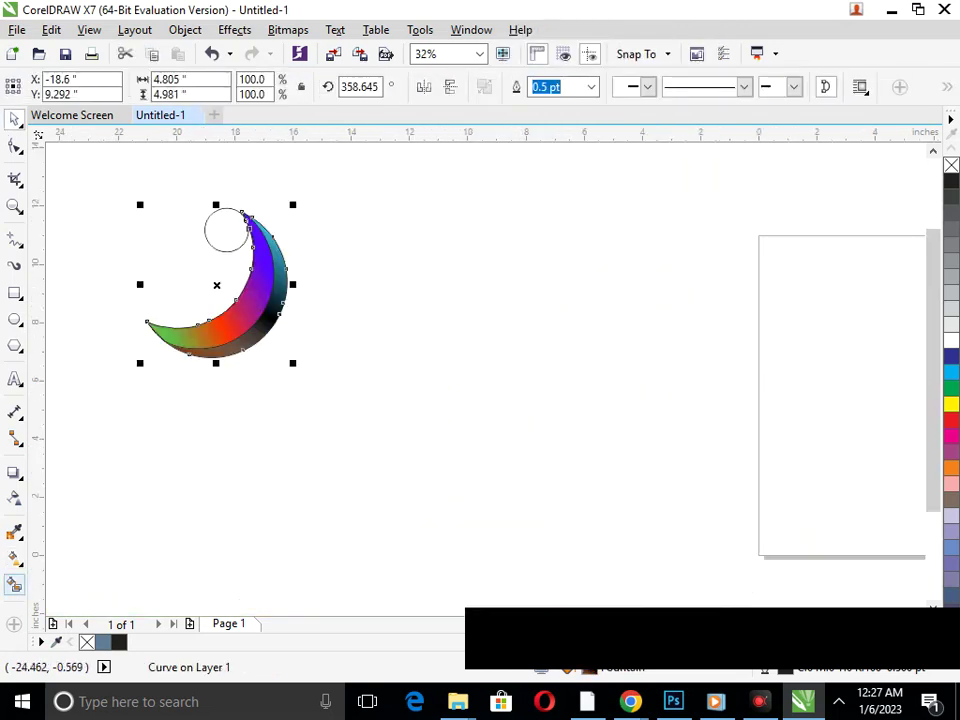
pyautogui.click(15, 558)
pyautogui.click(92, 555)
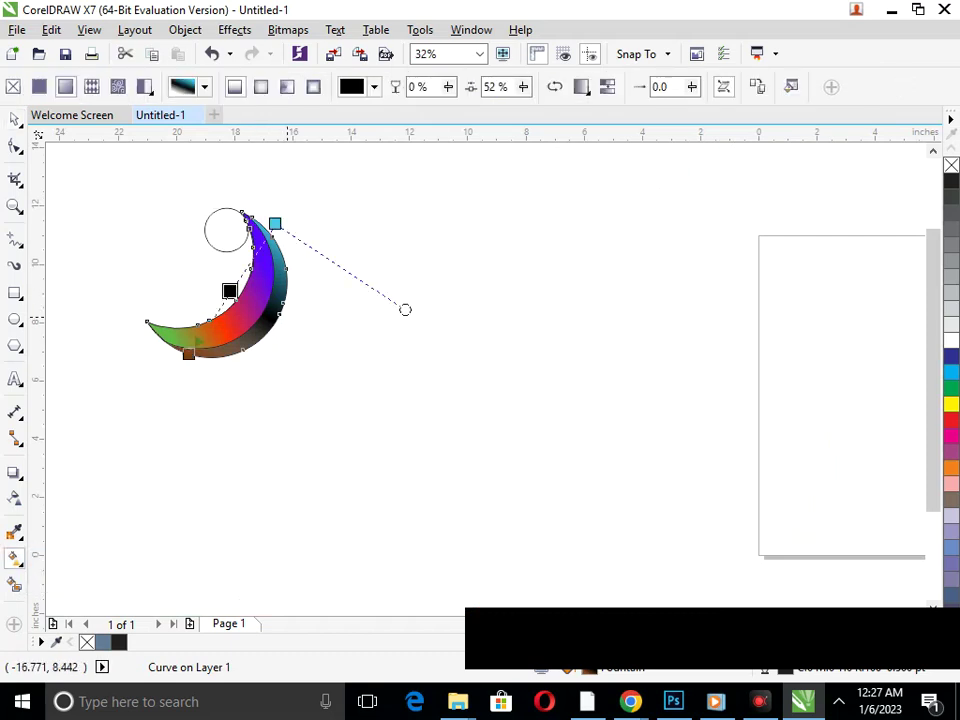
pyautogui.click(230, 291)
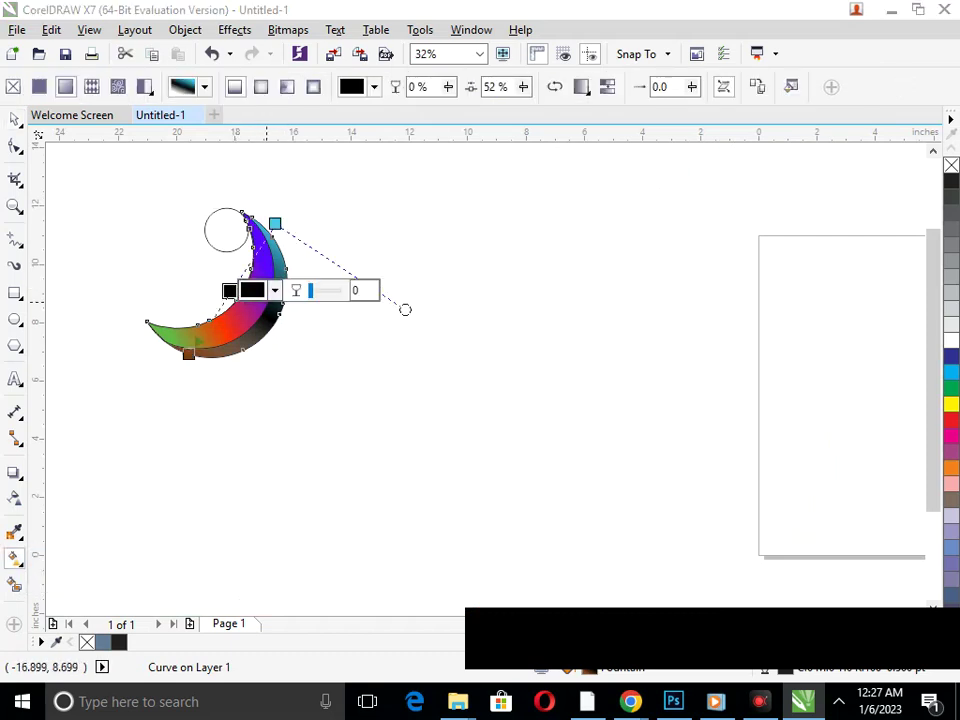
pyautogui.click(268, 290)
pyautogui.moveTo(330, 410); pyautogui.dragTo(344, 378)
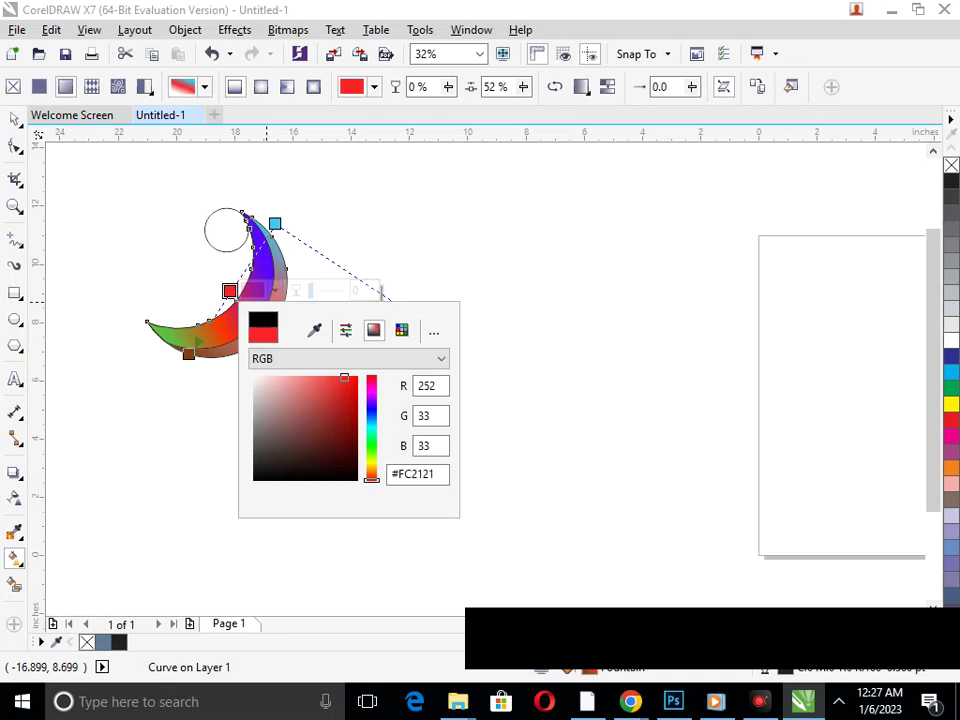
pyautogui.click(371, 427)
pyautogui.click(371, 415)
pyautogui.click(354, 377)
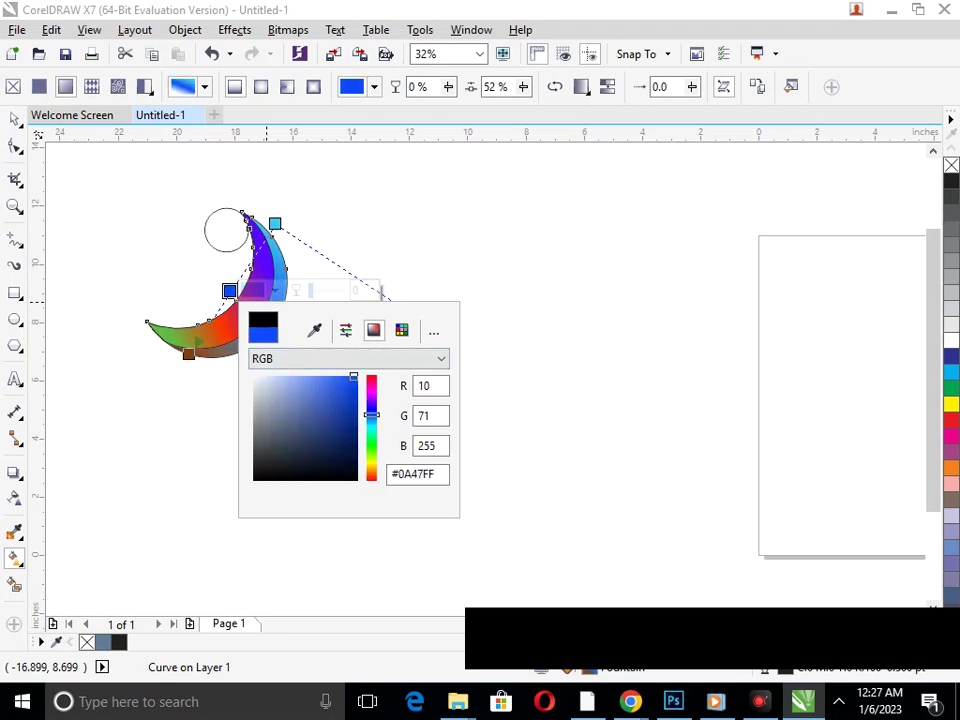
pyautogui.click(14, 119)
pyautogui.click(122, 224)
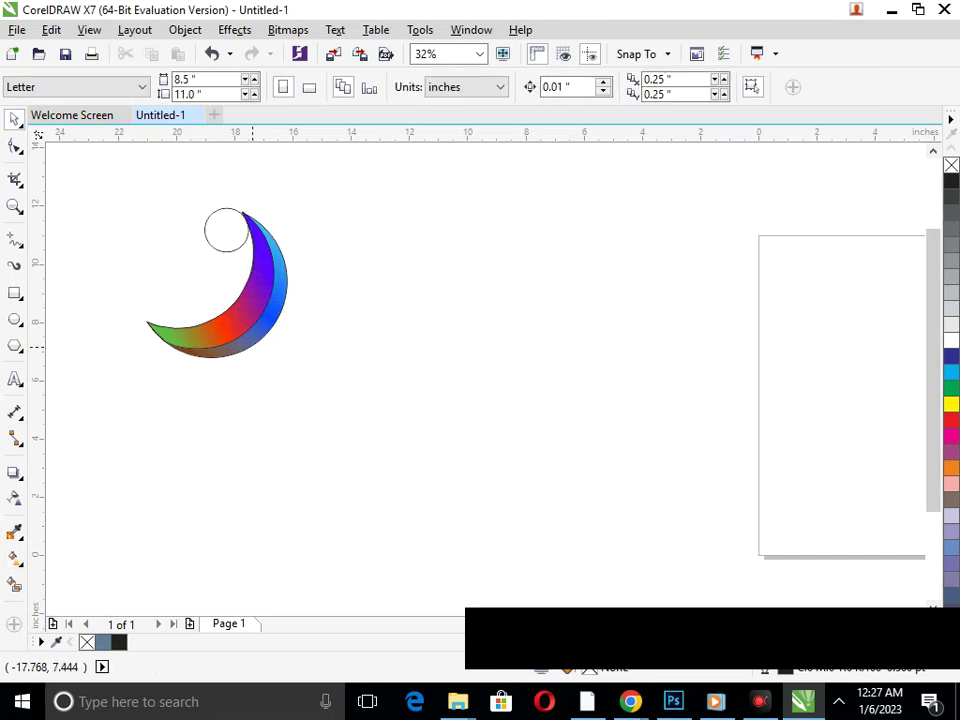
# Group the front and rear crescents, leaving the small circle out of the group.
pyautogui.press('F3')
pyautogui.moveTo(156, 195); pyautogui.dragTo(405, 390)
pyautogui.press('Escape')
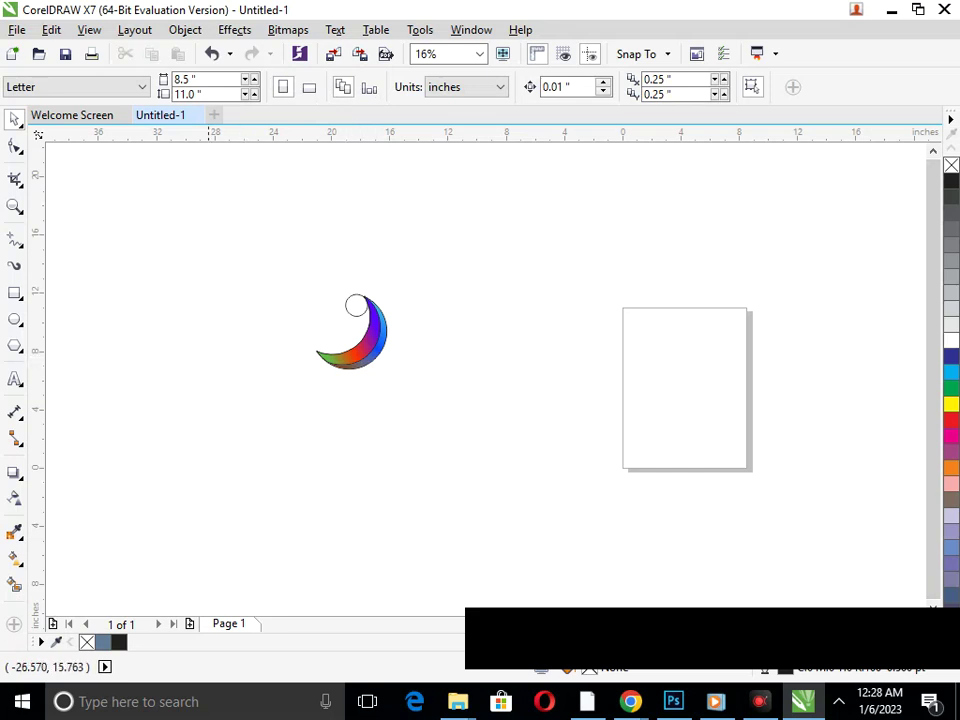
pyautogui.moveTo(182, 171); pyautogui.dragTo(522, 465)
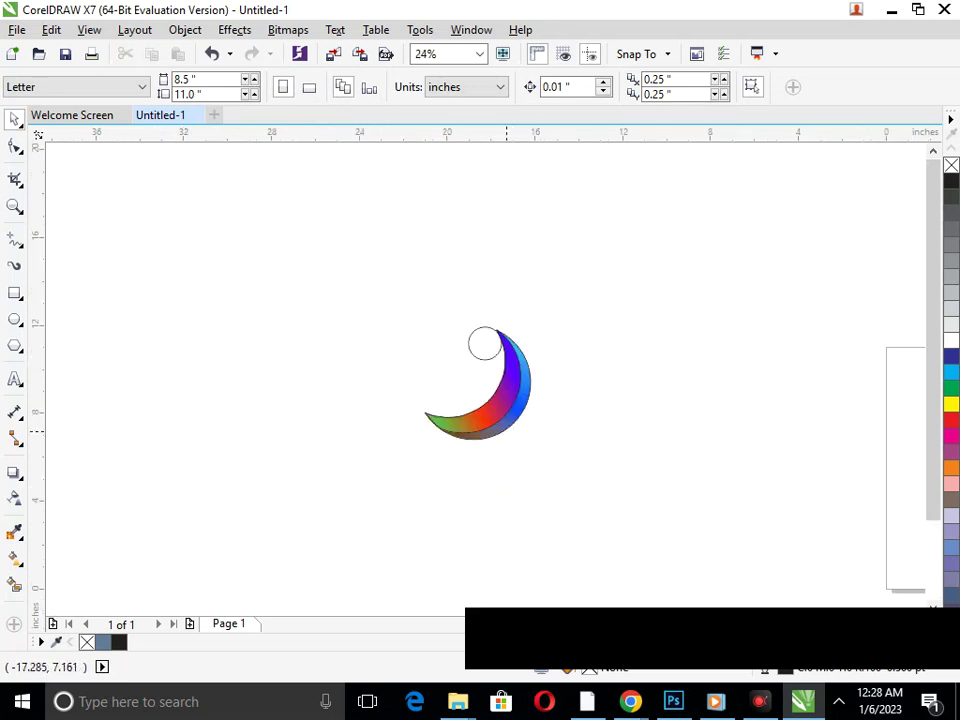
pyautogui.scroll(1, 492, 412)
pyautogui.scroll(-1, 482, 412)
pyautogui.moveTo(468, 382); pyautogui.dragTo(429, 386)
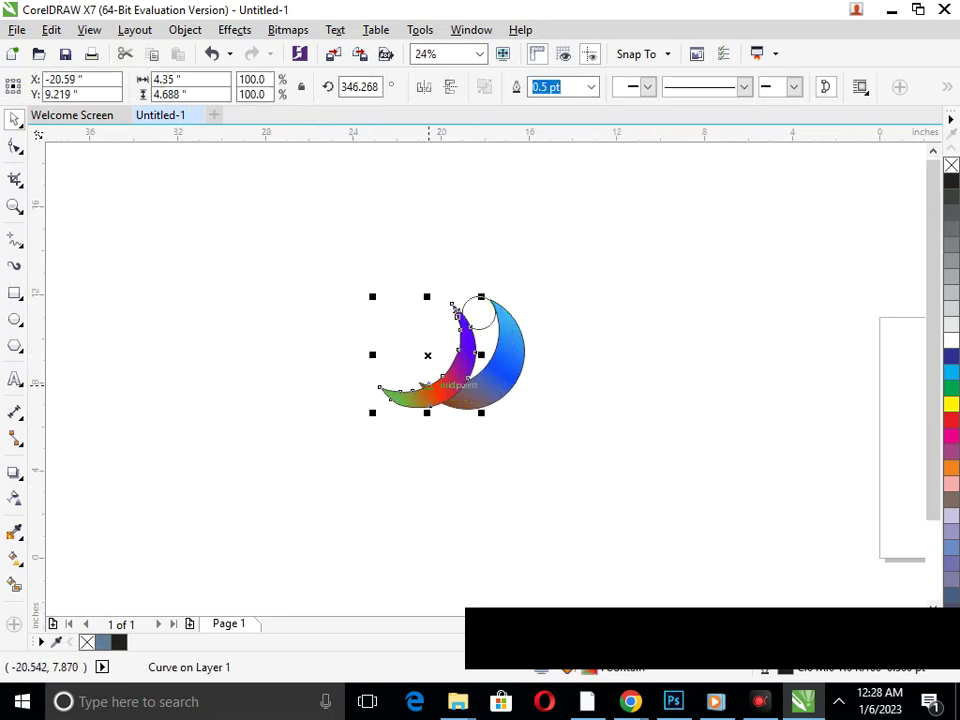
pyautogui.hotkey('ctrl', 'z')
pyautogui.keyDown('shift'); pyautogui.click(501, 394); pyautogui.keyUp('shift')
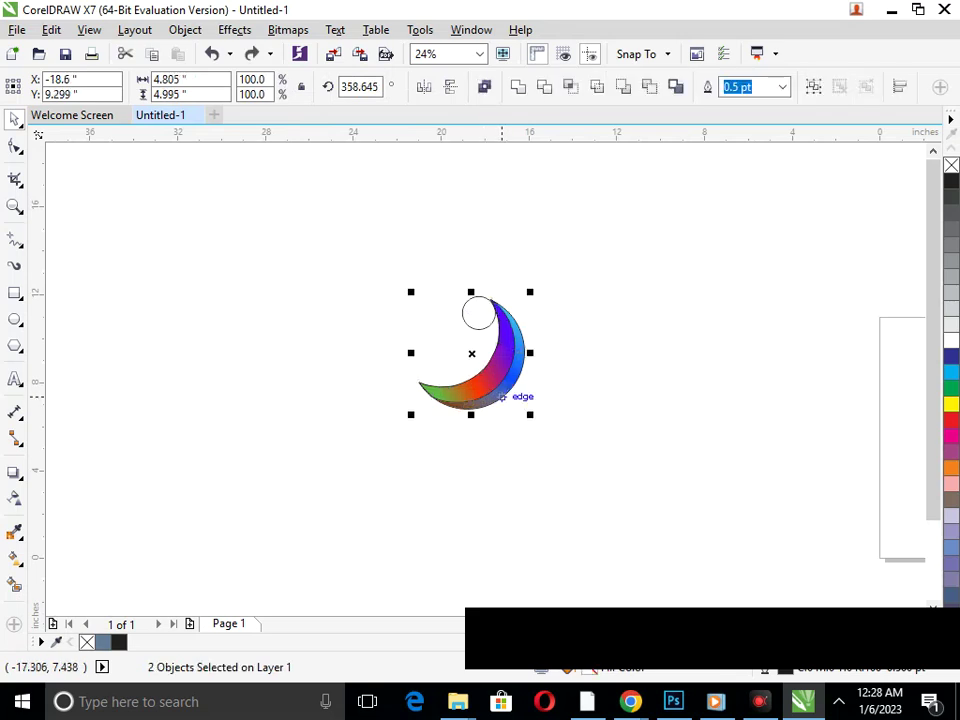
pyautogui.hotkey('ctrl', 'g')
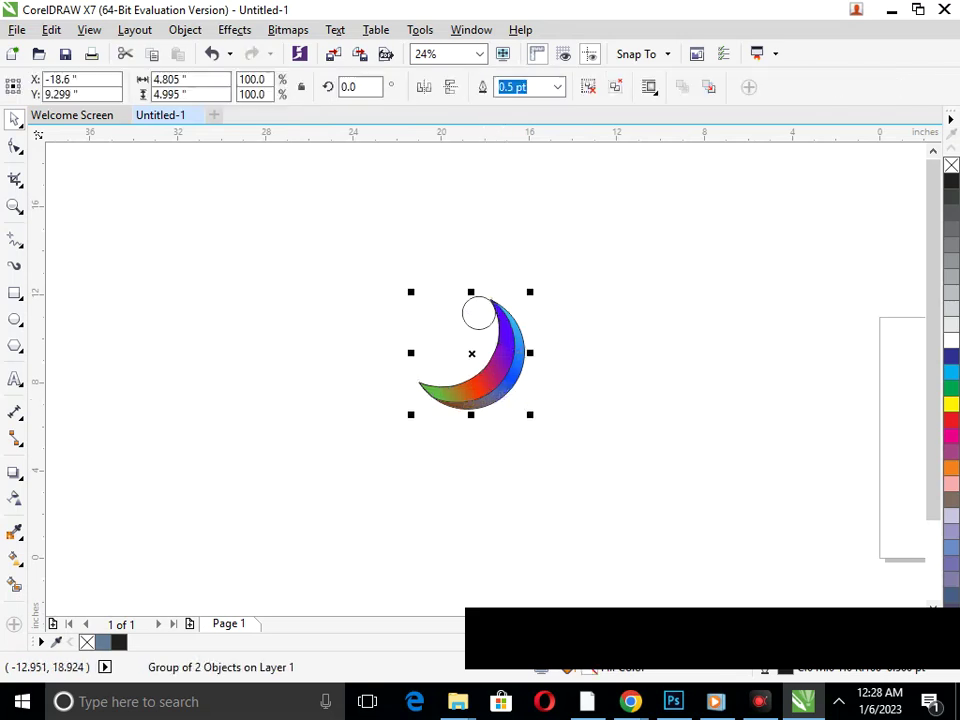
# Move the crescent group's rotation centre onto the centre of the small circle.
pyautogui.click(494, 381)
pyautogui.moveTo(472, 352); pyautogui.dragTo(478, 312)
# Try a rotated copy of the crescent group about 50 degrees clockwise around the small circle, repeating it to make six copies.
pyautogui.moveTo(413, 415); pyautogui.dragTo(343, 327)
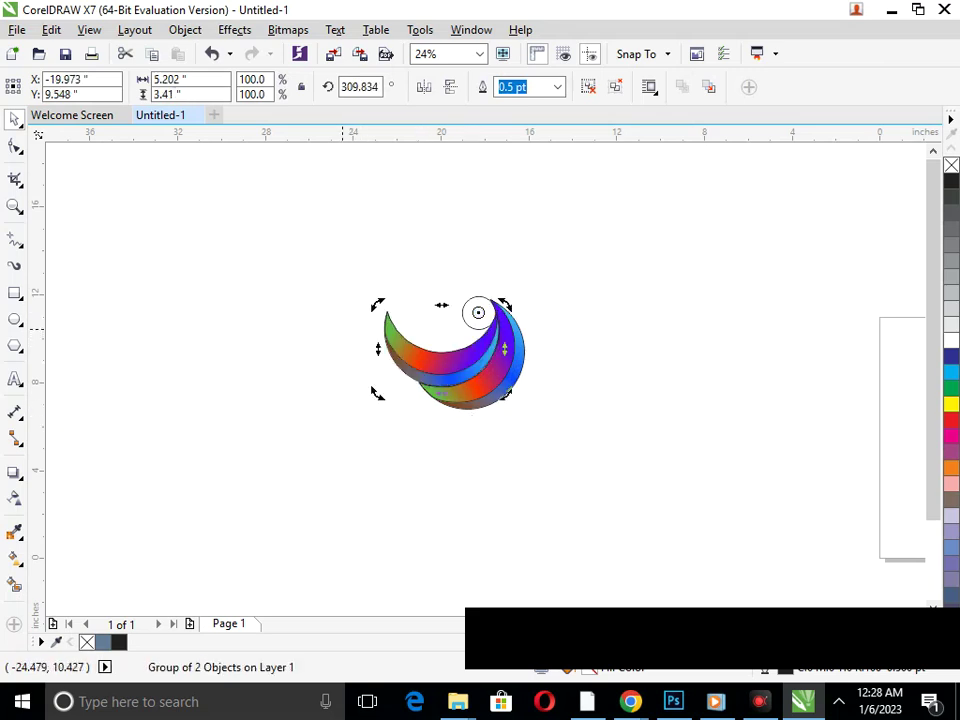
pyautogui.hotkey('ctrl', 'r')
pyautogui.hotkey('ctrl', 'r')
pyautogui.hotkey('ctrl', 'r')
pyautogui.hotkey('ctrl', 'r')
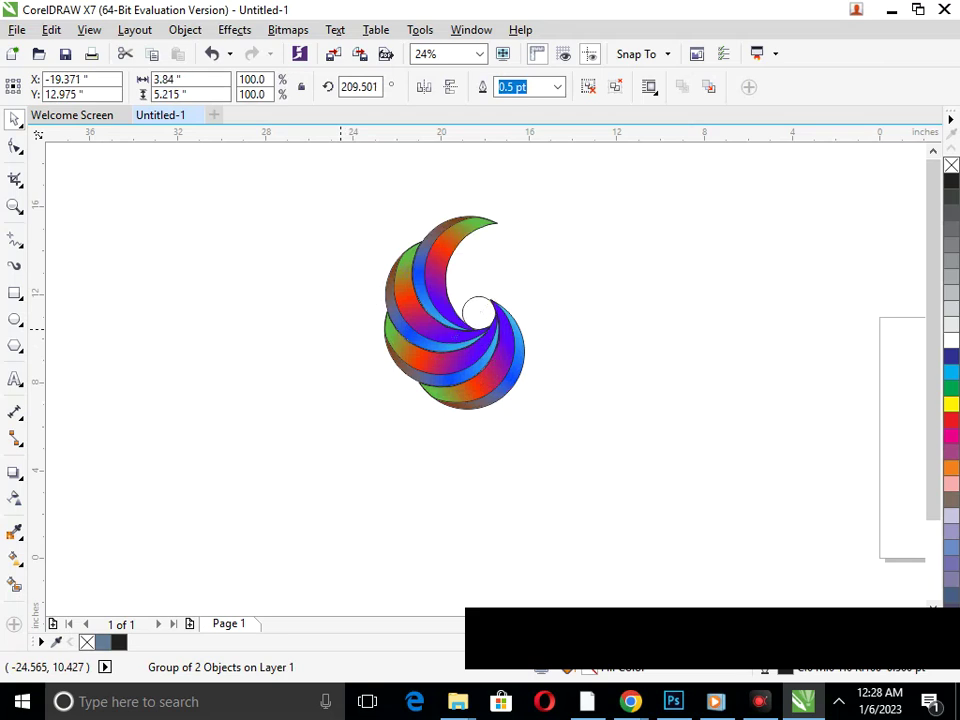
pyautogui.hotkey('ctrl', 'r')
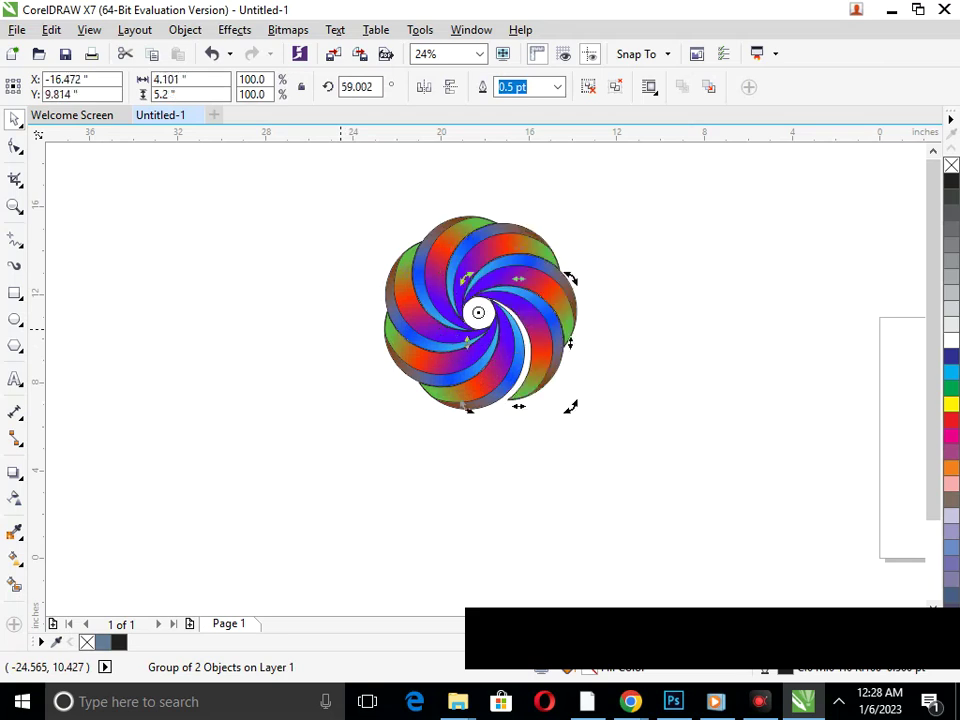
# Undo all the rotated copies, back to the single crescent group with its rotation centre on the small circle.
pyautogui.hotkey('ctrl', 'z')
pyautogui.hotkey('ctrl', 'z')
pyautogui.hotkey('ctrl', 'z')
pyautogui.hotkey('ctrl', 'z')
pyautogui.hotkey('ctrl', 'z')
pyautogui.hotkey('ctrl', 'z')
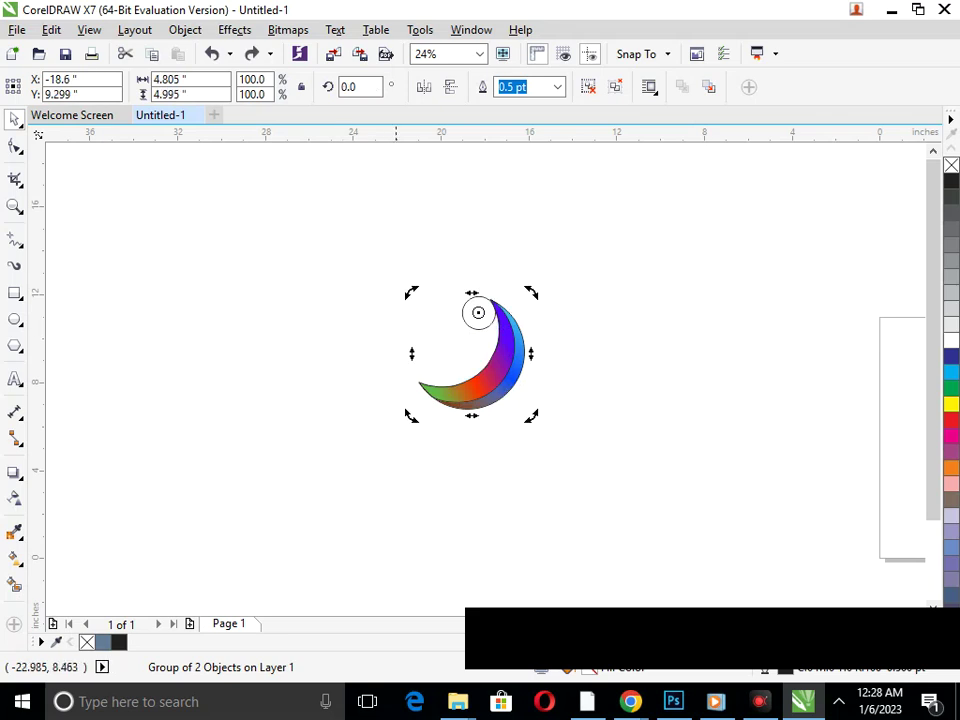
# Copy the crescent group rotated about 49 degrees clockwise around the small circle and repeat the rotation to complete the ring with seven copies.
pyautogui.moveTo(411, 416); pyautogui.dragTo(296, 338)
pyautogui.hotkey('ctrl', 'r')
pyautogui.hotkey('ctrl', 'r')
pyautogui.hotkey('ctrl', 'r')
pyautogui.hotkey('ctrl', 'r')
pyautogui.hotkey('ctrl', 'r')
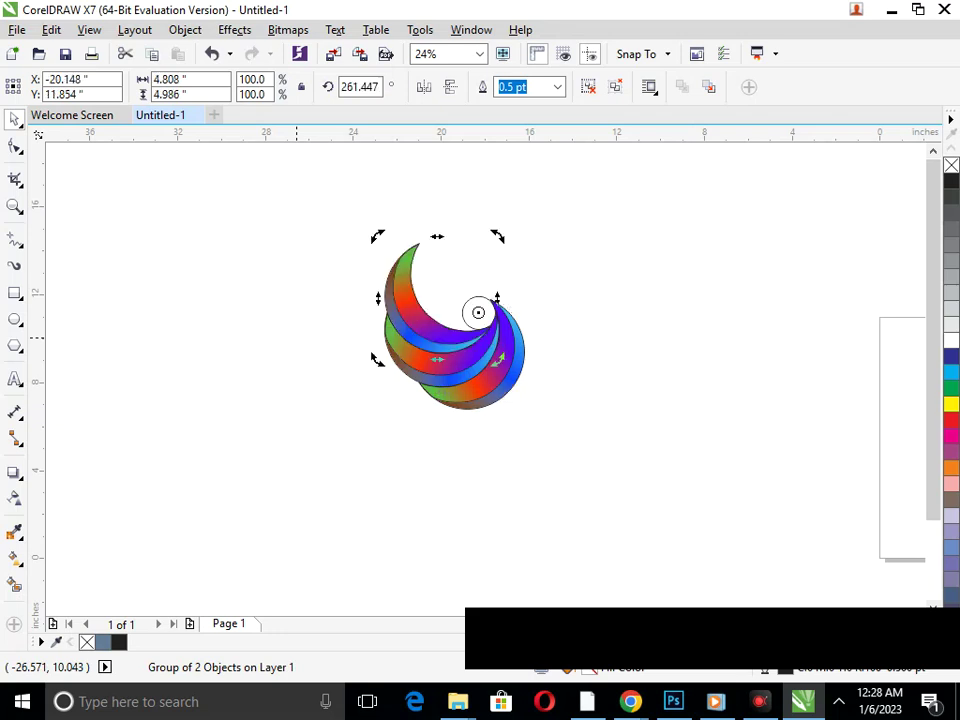
pyautogui.hotkey('ctrl', 'r')
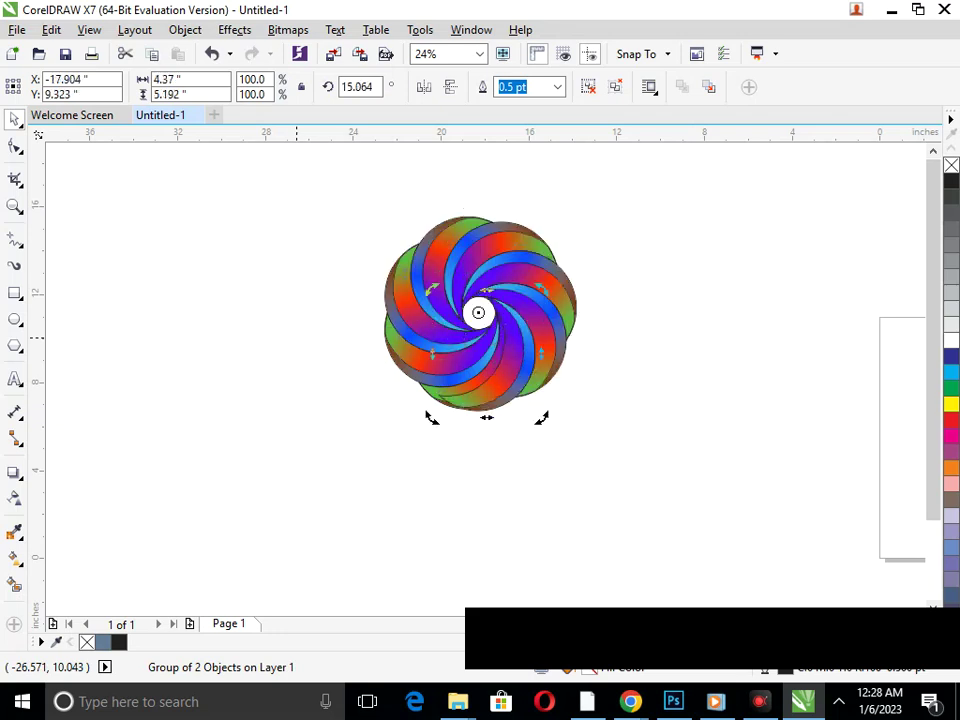
pyautogui.press('Escape')
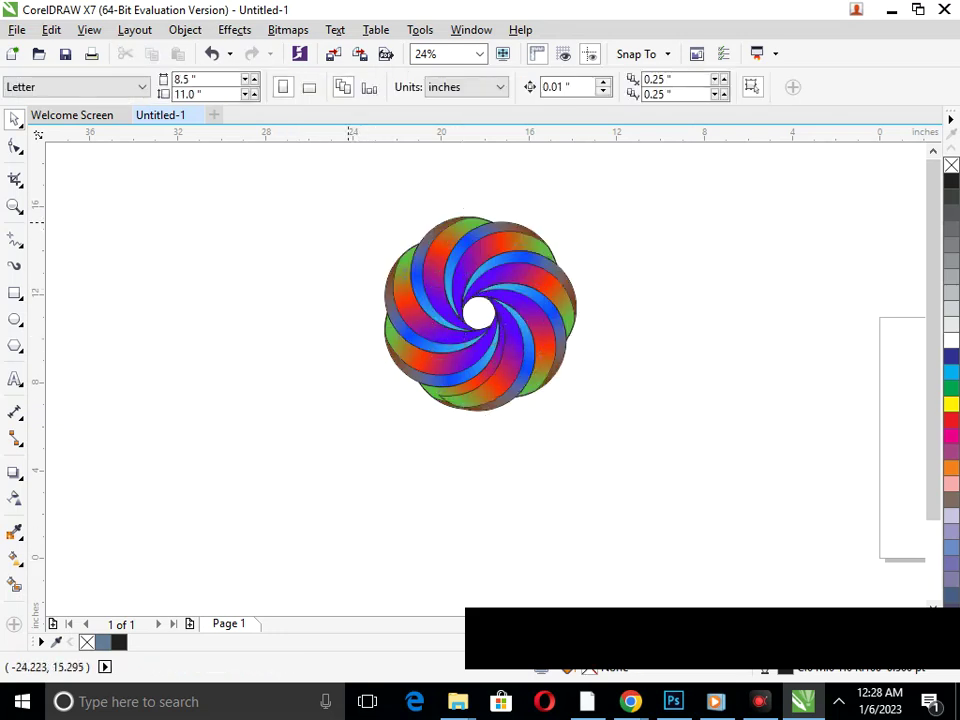
# Select the whole pinwheel with its small circle and move it onto the middle of the page.
pyautogui.moveTo(304, 405); pyautogui.dragTo(542, 540)
pyautogui.scroll(-1, 466, 440)
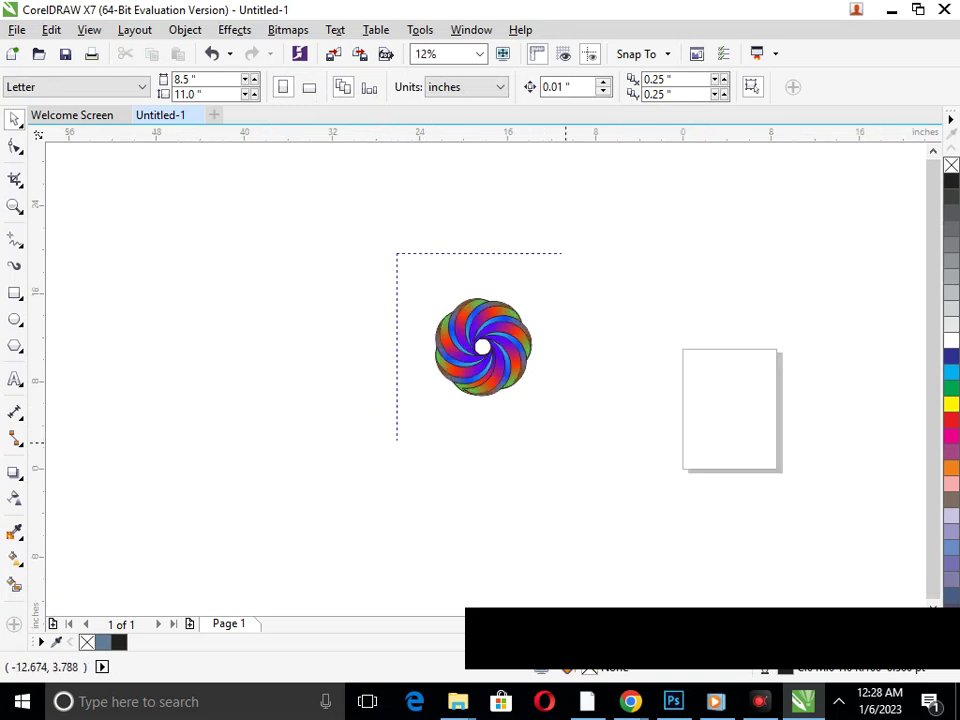
pyautogui.moveTo(460, 351); pyautogui.dragTo(556, 424)
pyautogui.moveTo(476, 387); pyautogui.dragTo(724, 449)
pyautogui.moveTo(650, 333); pyautogui.dragTo(836, 497)
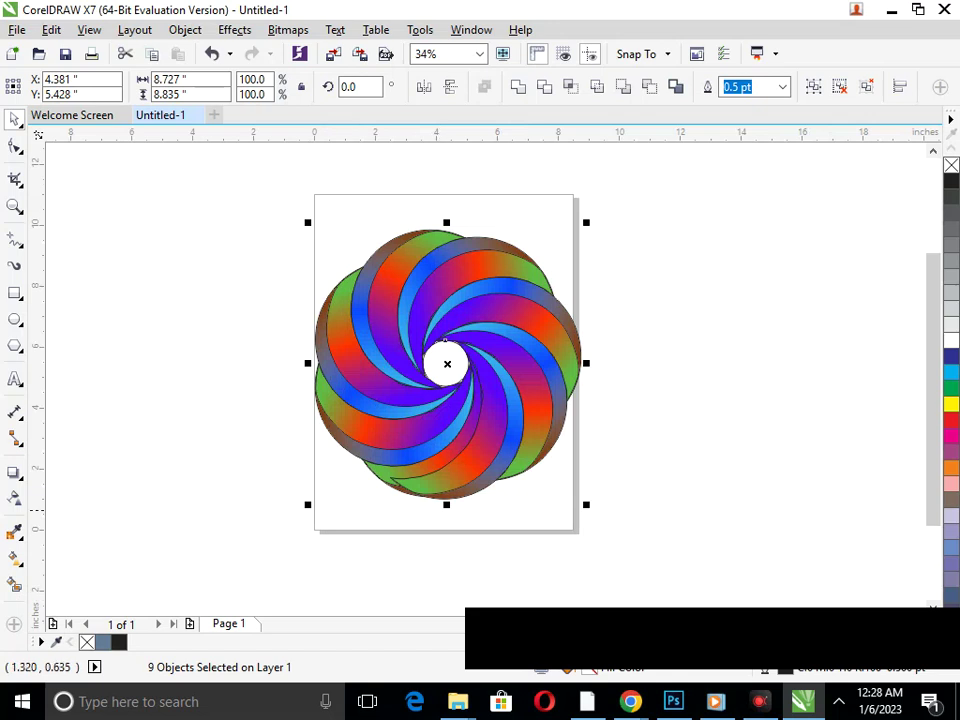
# Scale the pinwheel down about its centre to about 8 inches wide so it fits within the page, and deselect it.
pyautogui.scroll(1, 460, 438)
pyautogui.scroll(-1, 403, 420)
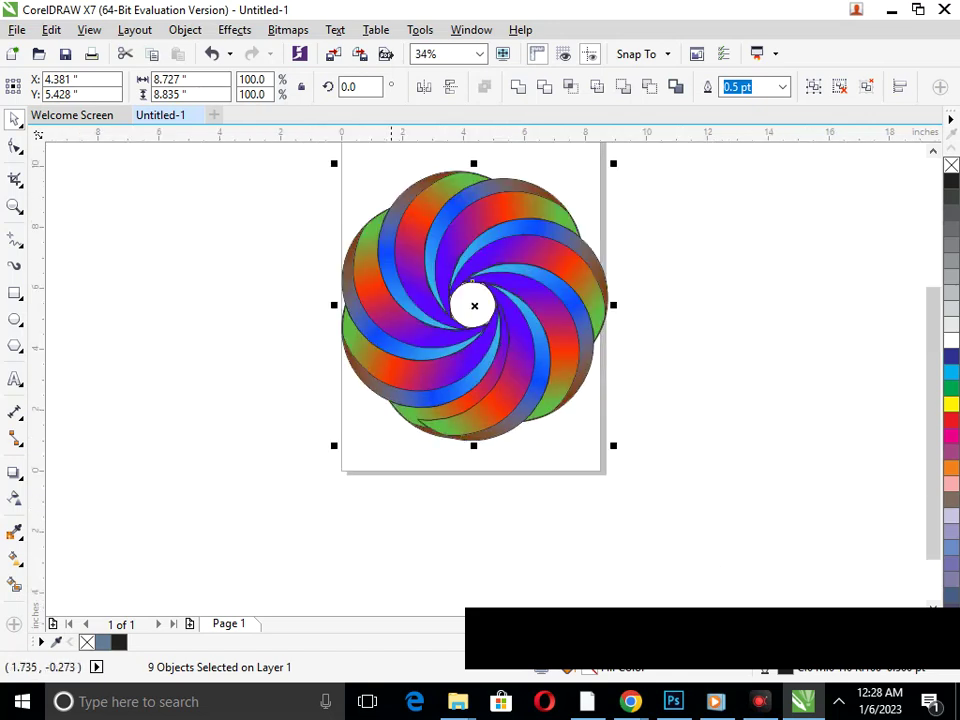
pyautogui.moveTo(338, 443); pyautogui.dragTo(353, 431)
pyautogui.click(457, 476)
pyautogui.scroll(-1, 474, 402)
pyautogui.press('F2')
pyautogui.moveTo(400, 242); pyautogui.dragTo(570, 441)
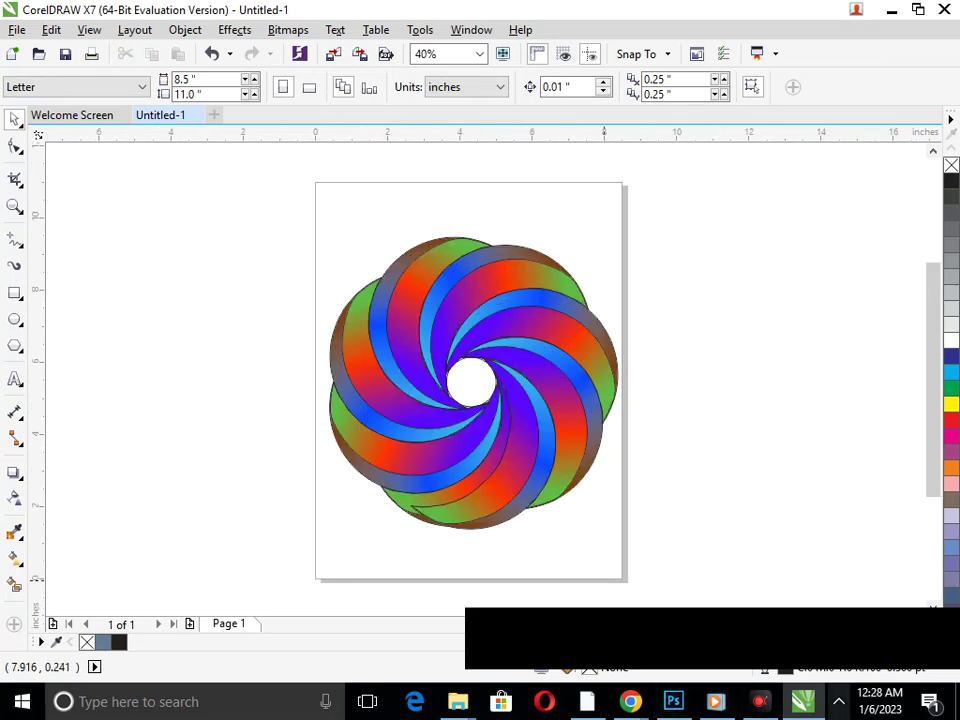